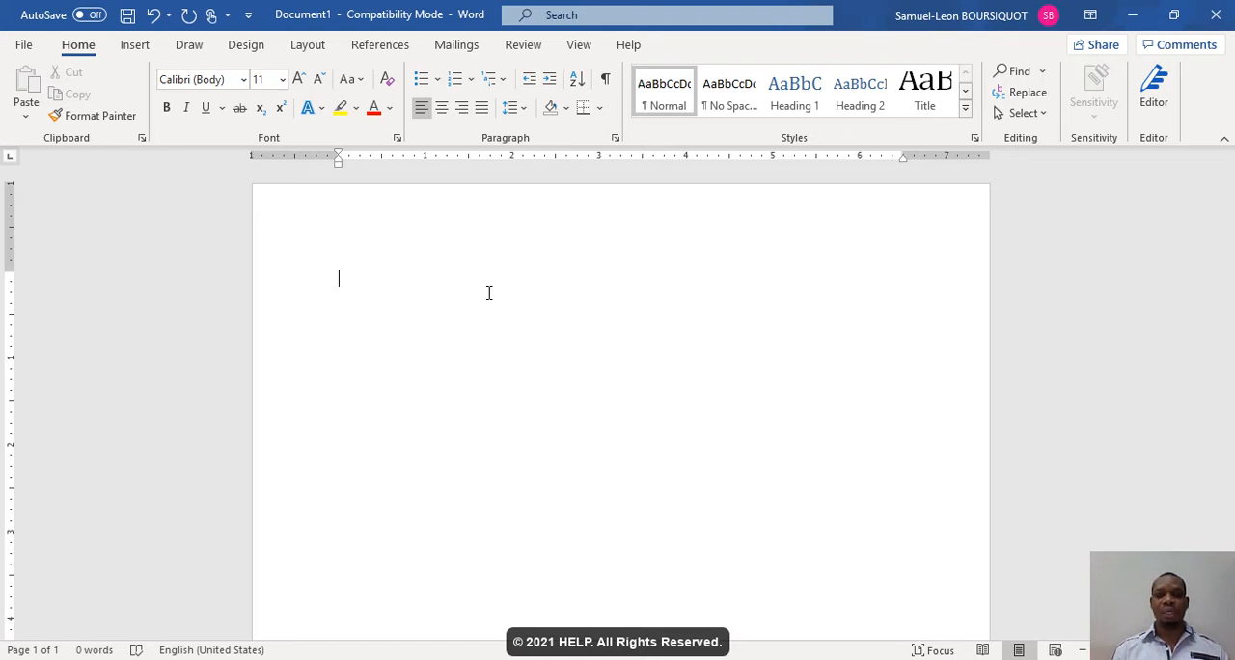
- Write "Je vais taper une phrase. Il fait beau aujourd'hui." as the first line of the blank document
{"action": "type", "text": "Je"}
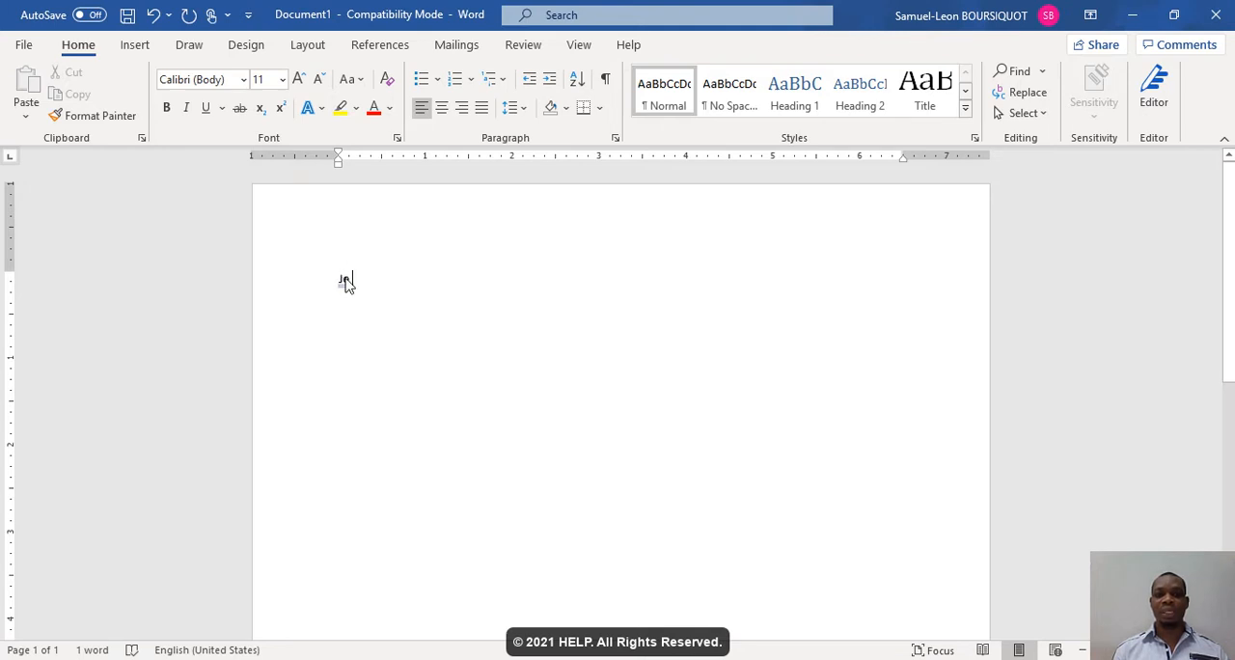
{"action": "type", "text": "vais "}
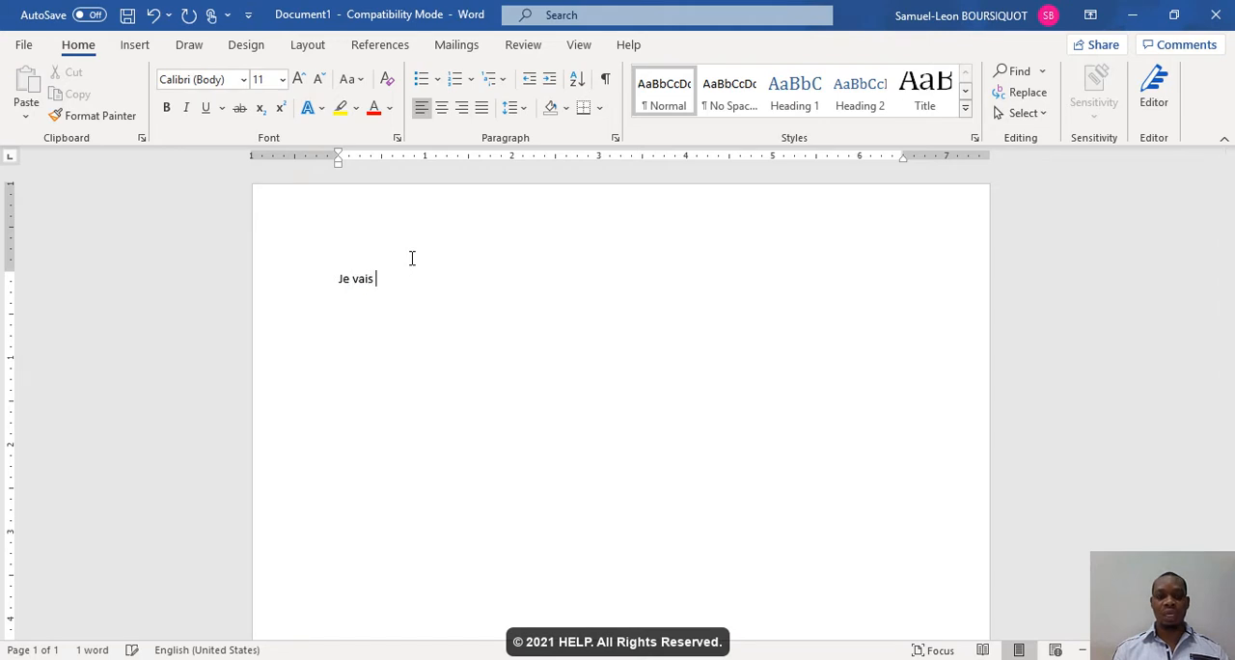
{"action": "type", "text": "taper une "}
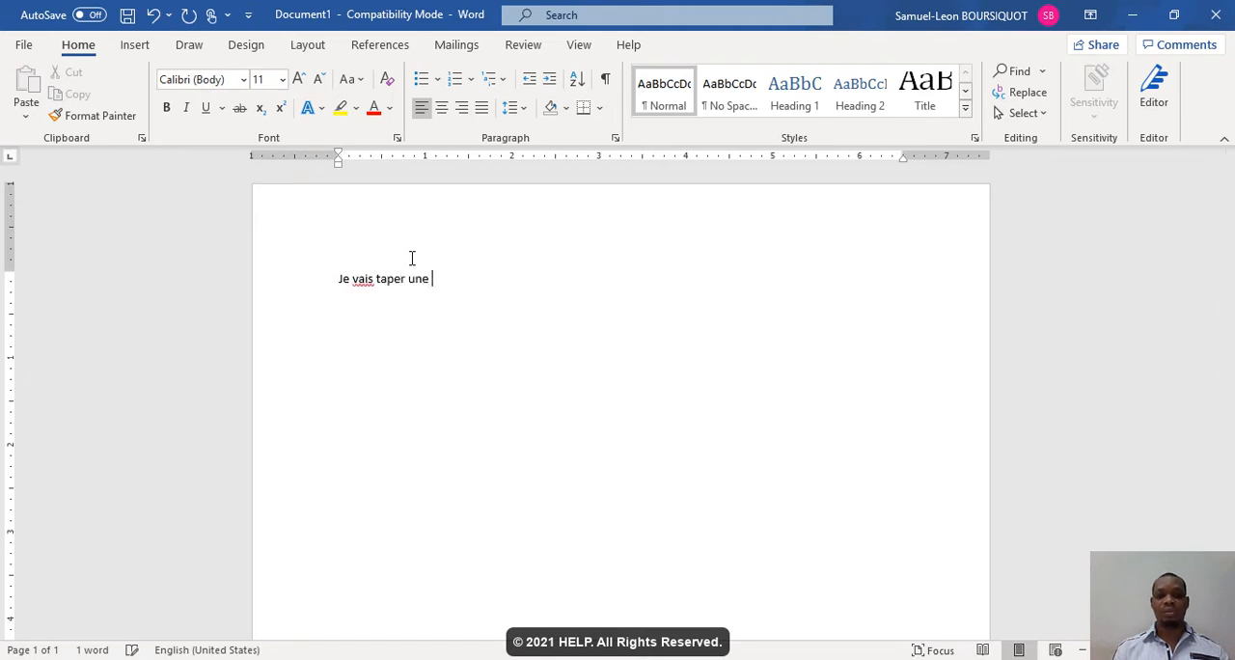
{"action": "type", "text": "phrase."}
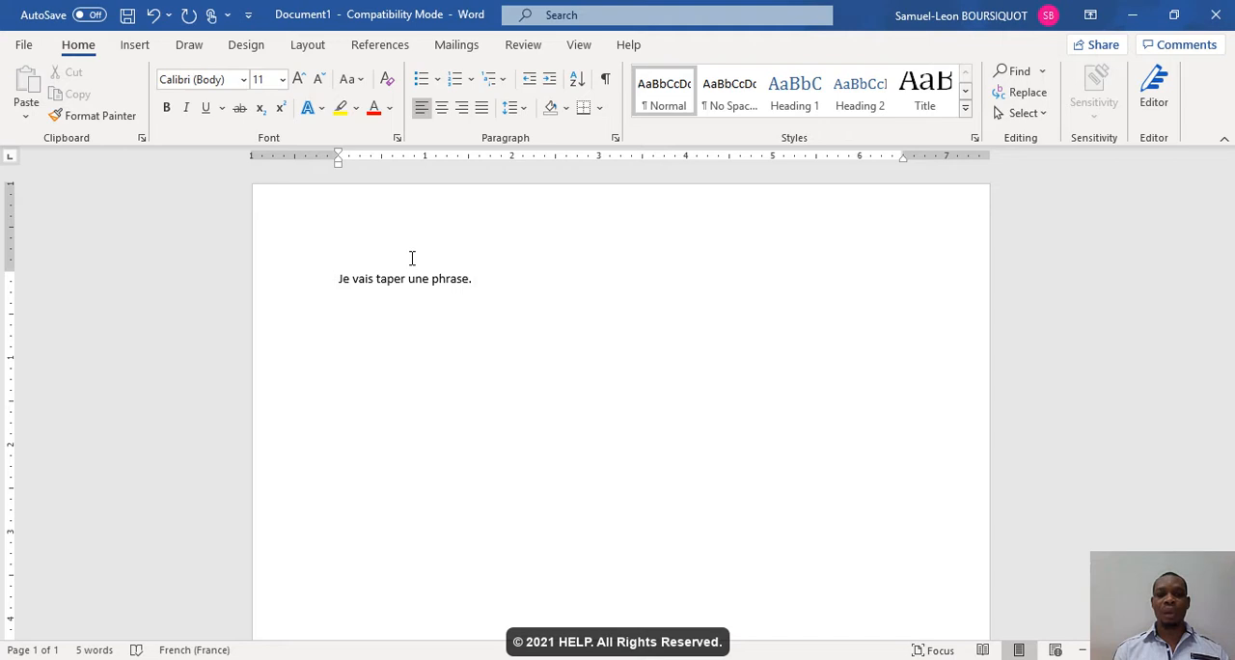
{"action": "type", "text": " Il fait "}
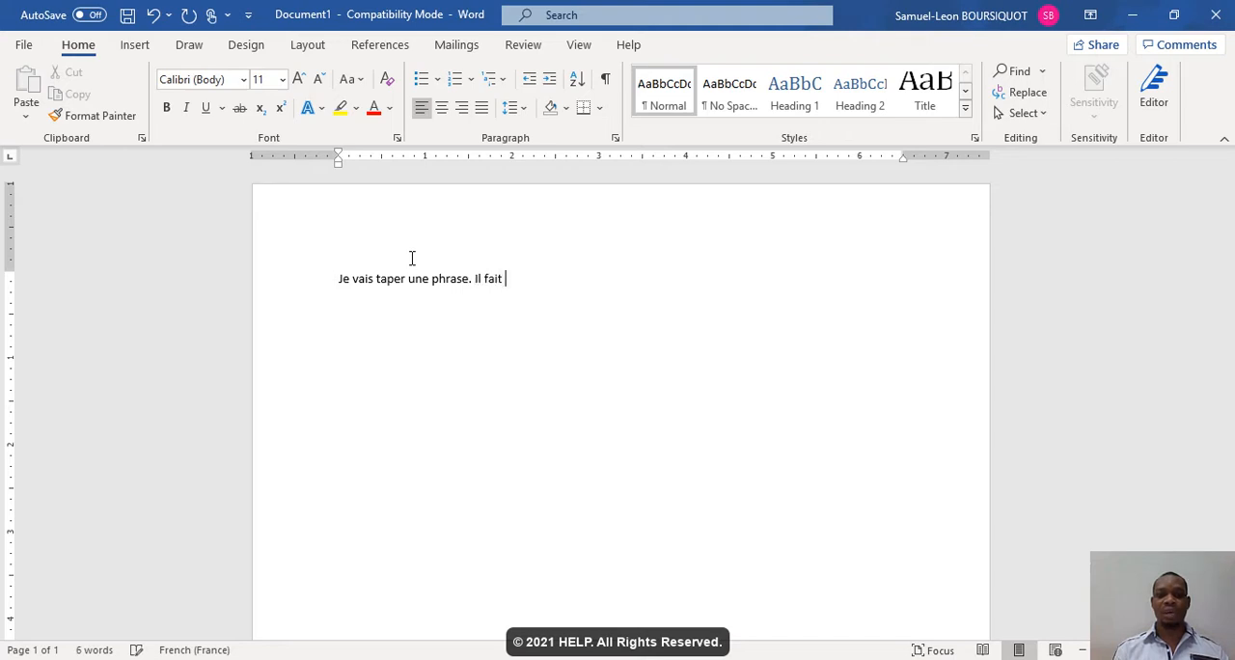
{"action": "type", "text": "beau au"}
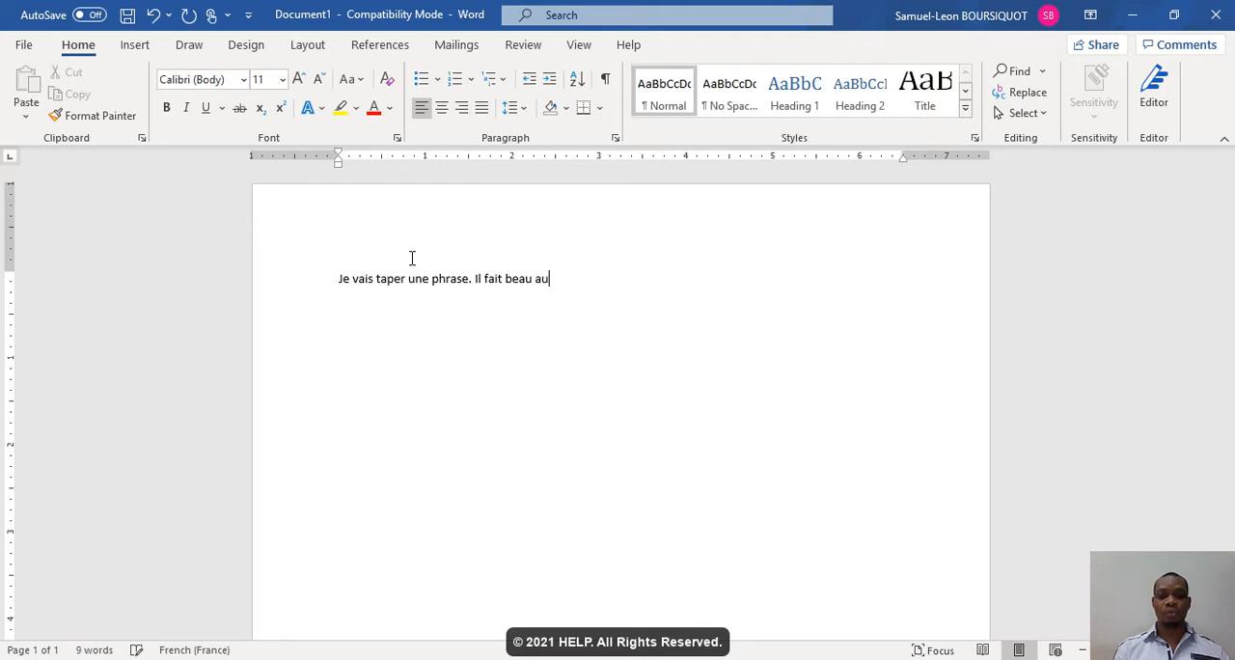
{"action": "type", "text": "jourd'hui."}
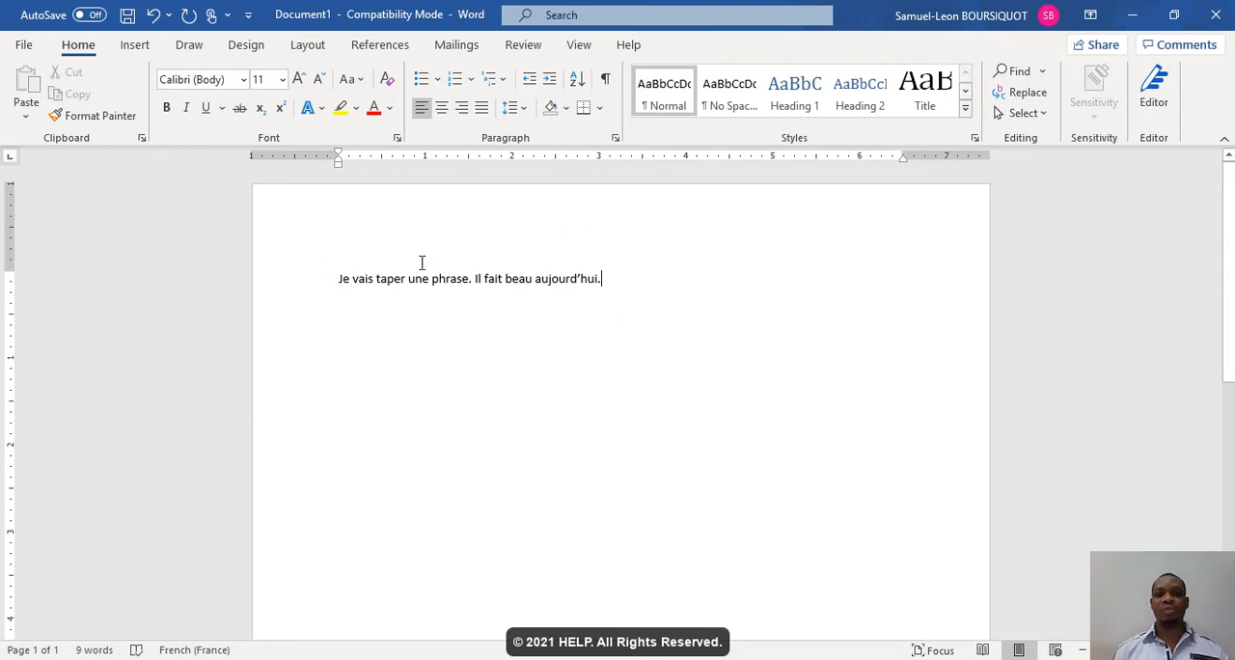
- Add a second paragraph reading "Une autre ligne ." and end it with a paragraph break
{"action": "key", "text": "Return"}
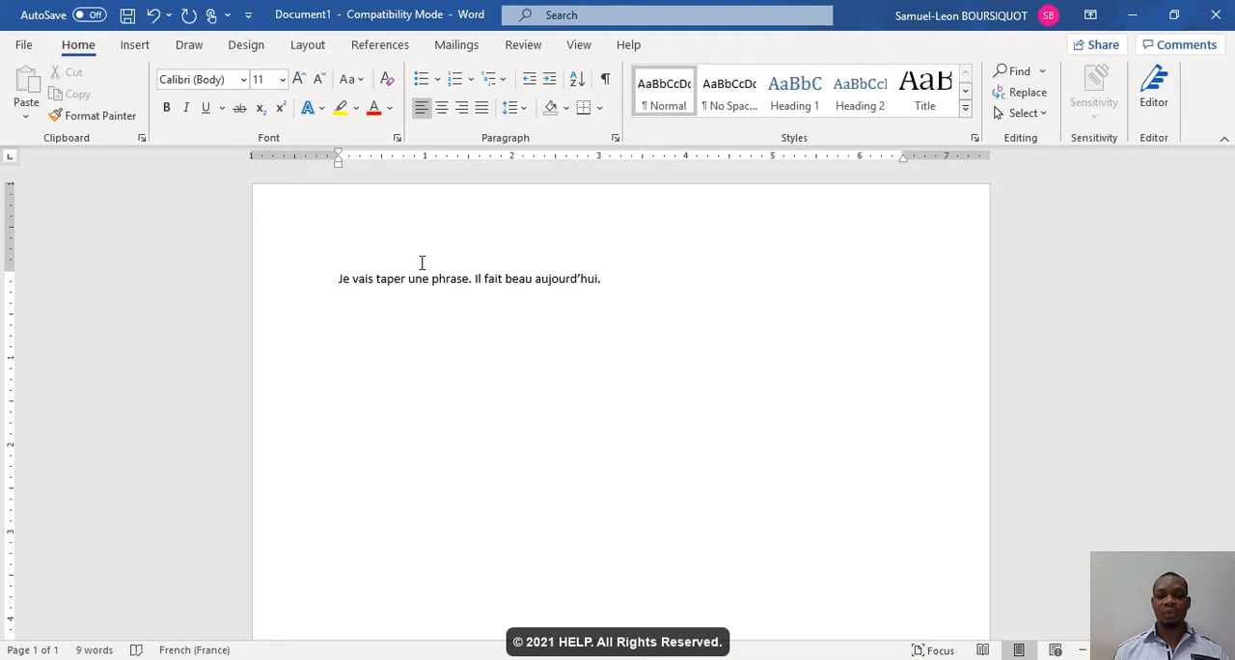
{"action": "type", "text": "Une autre ligne ."}
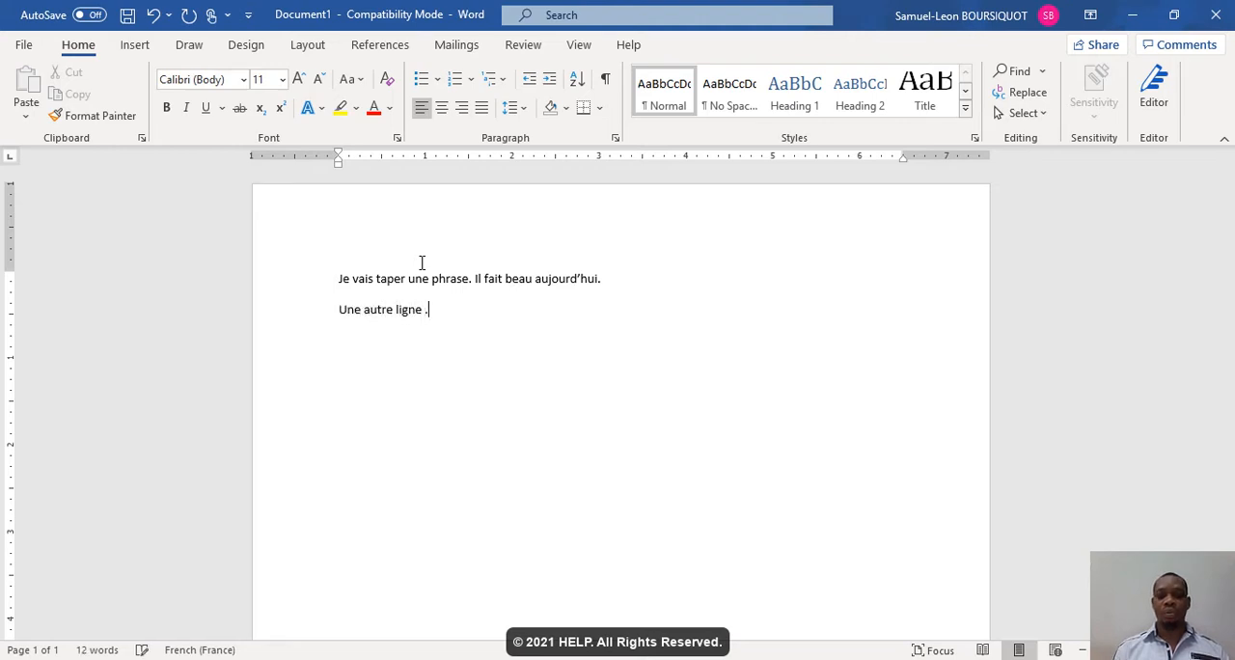
{"action": "key", "text": "Return"}
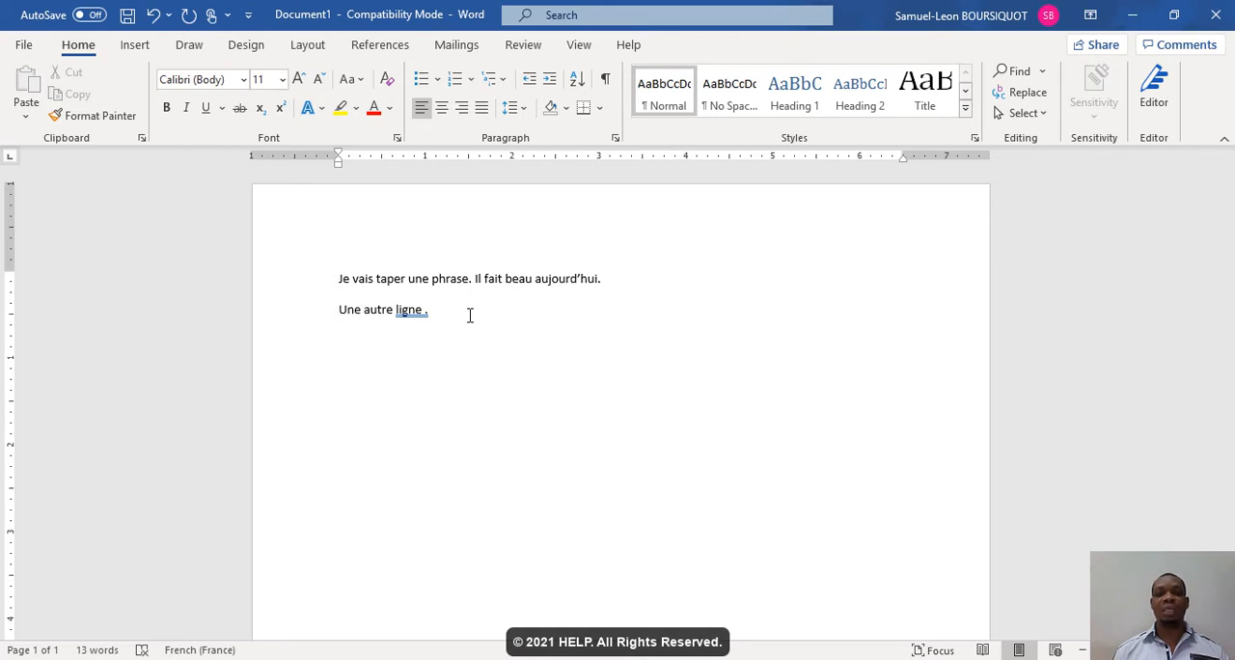
- Remove the extra space between "ligne" and the period in the second line
{"action": "left_click", "coordinate": [427, 308]}
{"action": "key", "text": "Return"}
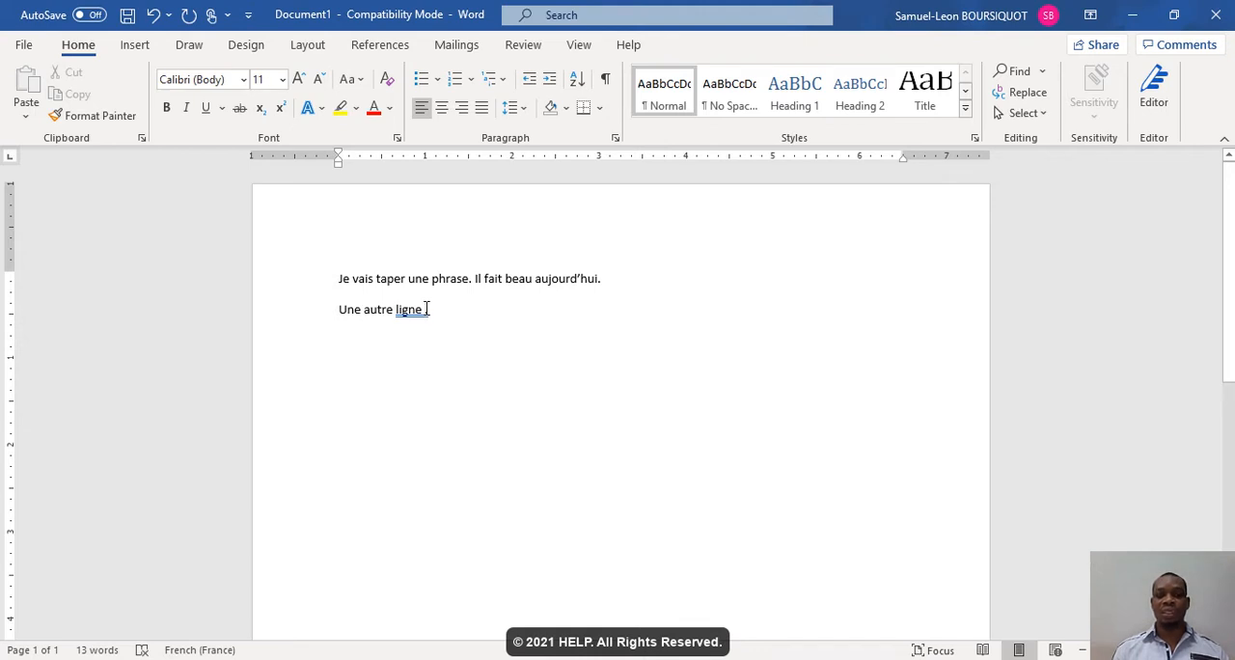
{"action": "key", "text": "BackSpace"}
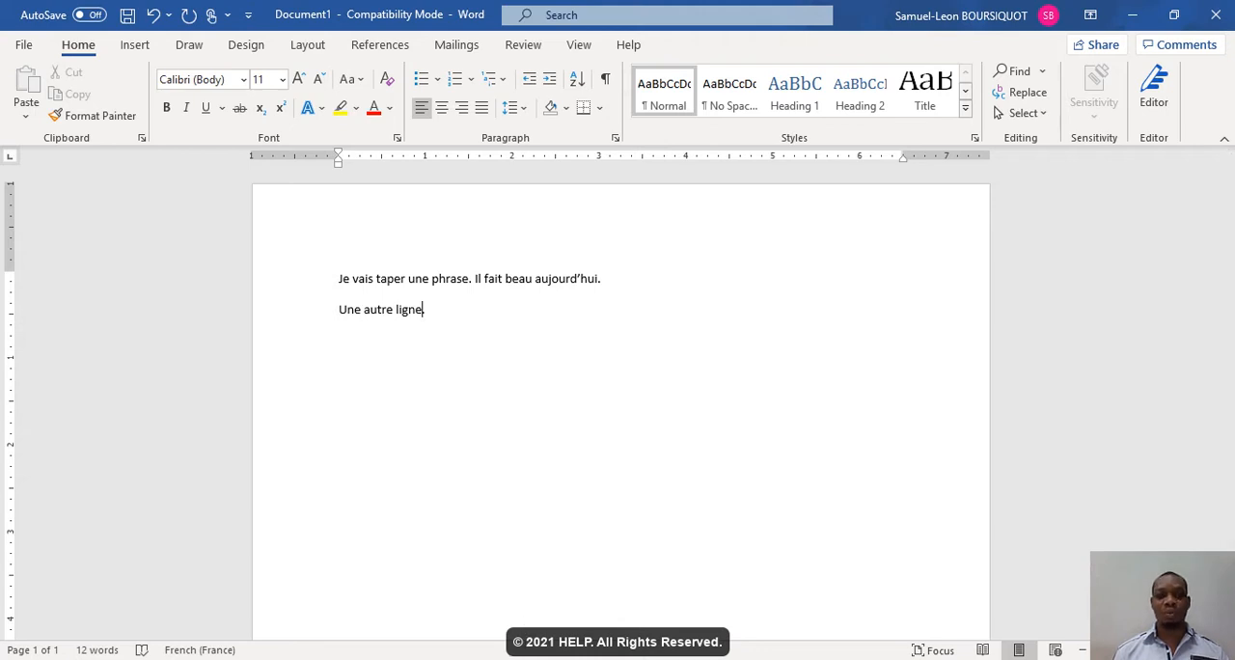
- Switch to the "Contrat bail commercial" document and insert a blank line between "D'UNE PART" and "Et"
{"action": "mouse_move", "coordinate": [507, 655]}
{"action": "left_click", "coordinate": [488, 623]}
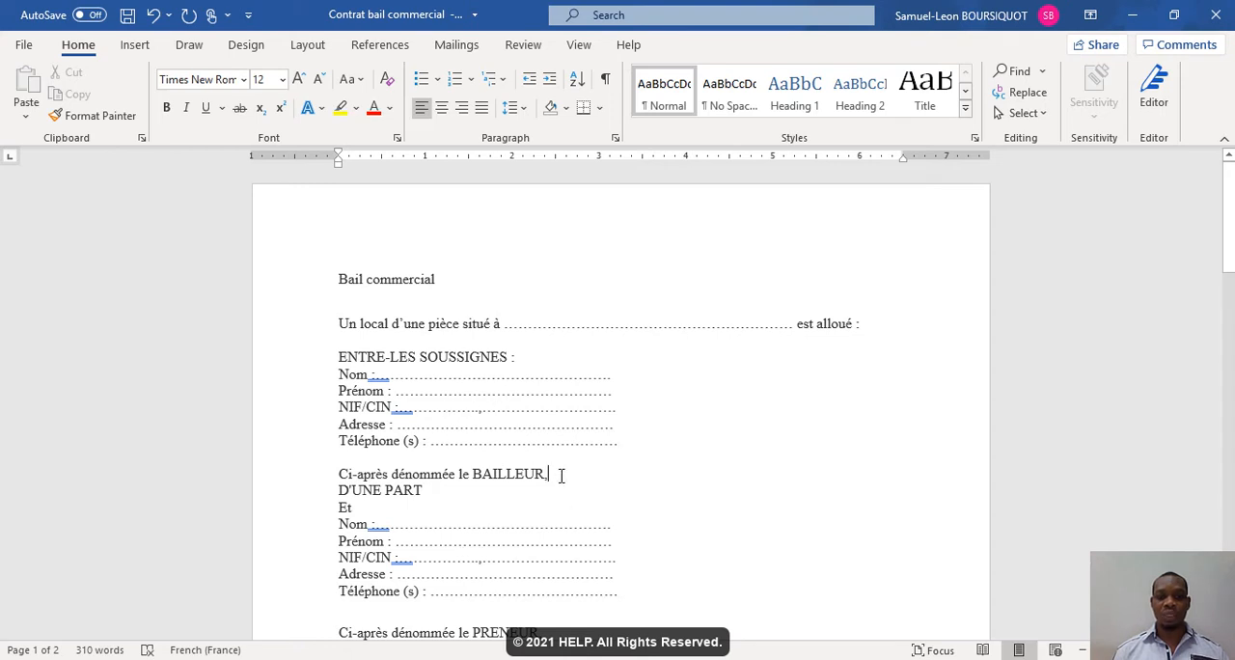
{"action": "key", "text": "Return"}
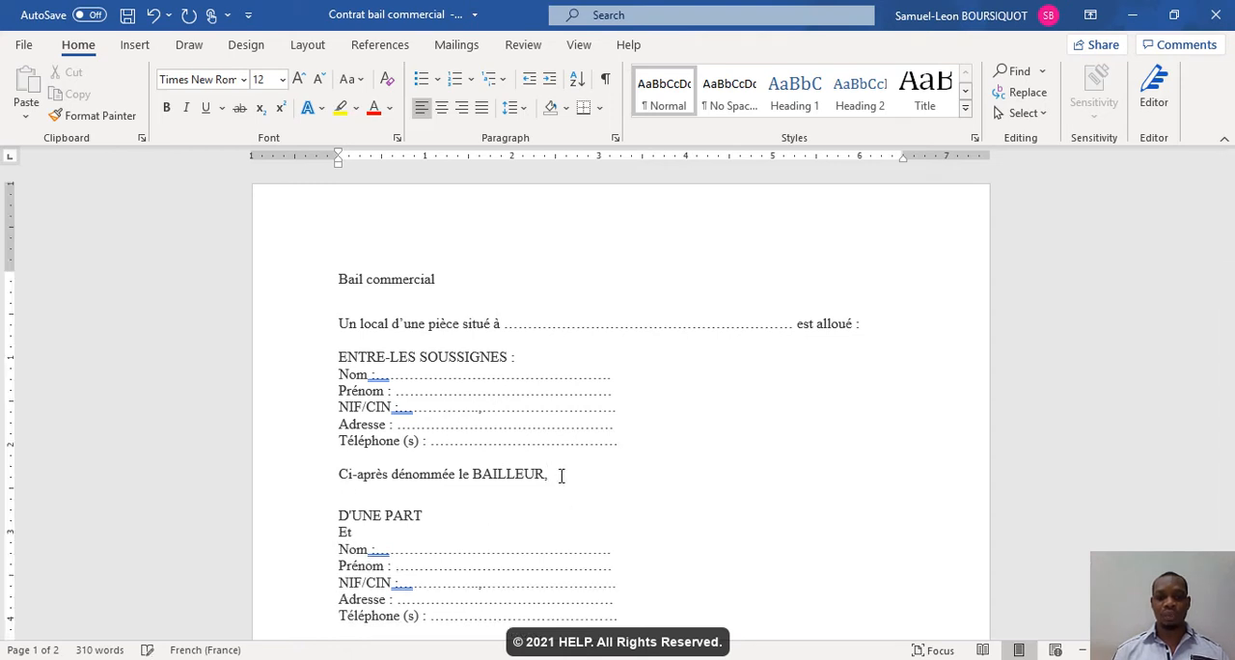
{"action": "key", "text": "BackSpace"}
{"action": "left_click", "coordinate": [532, 492]}
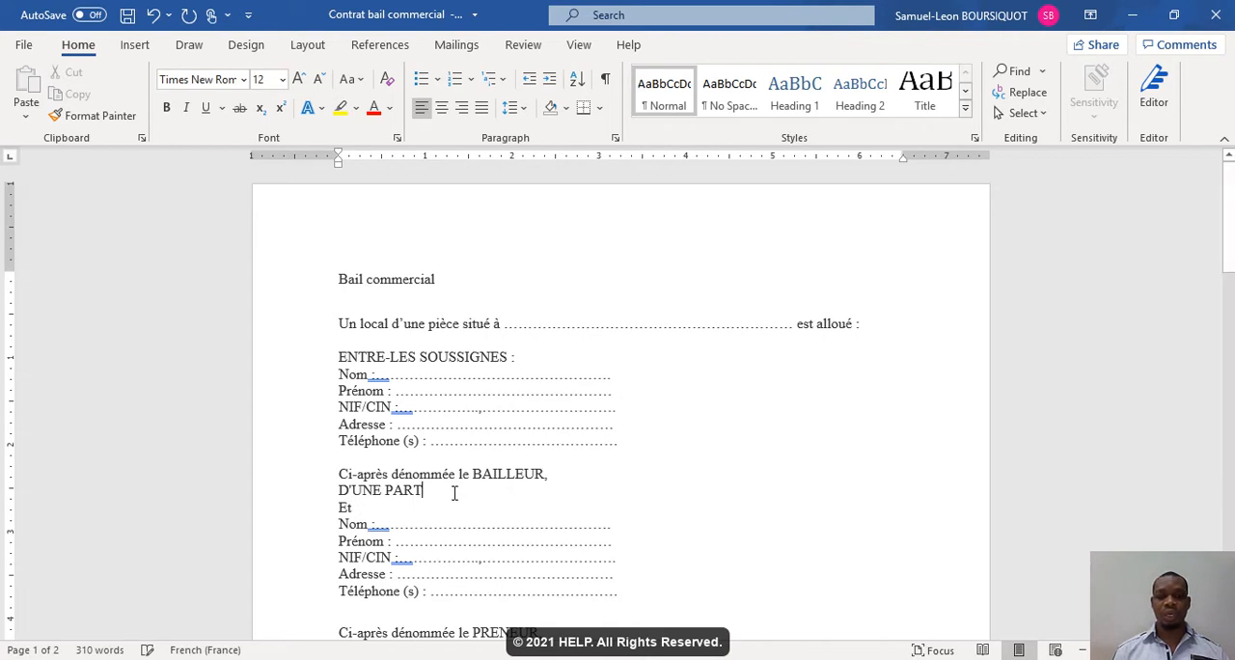
{"action": "key", "text": "Return"}
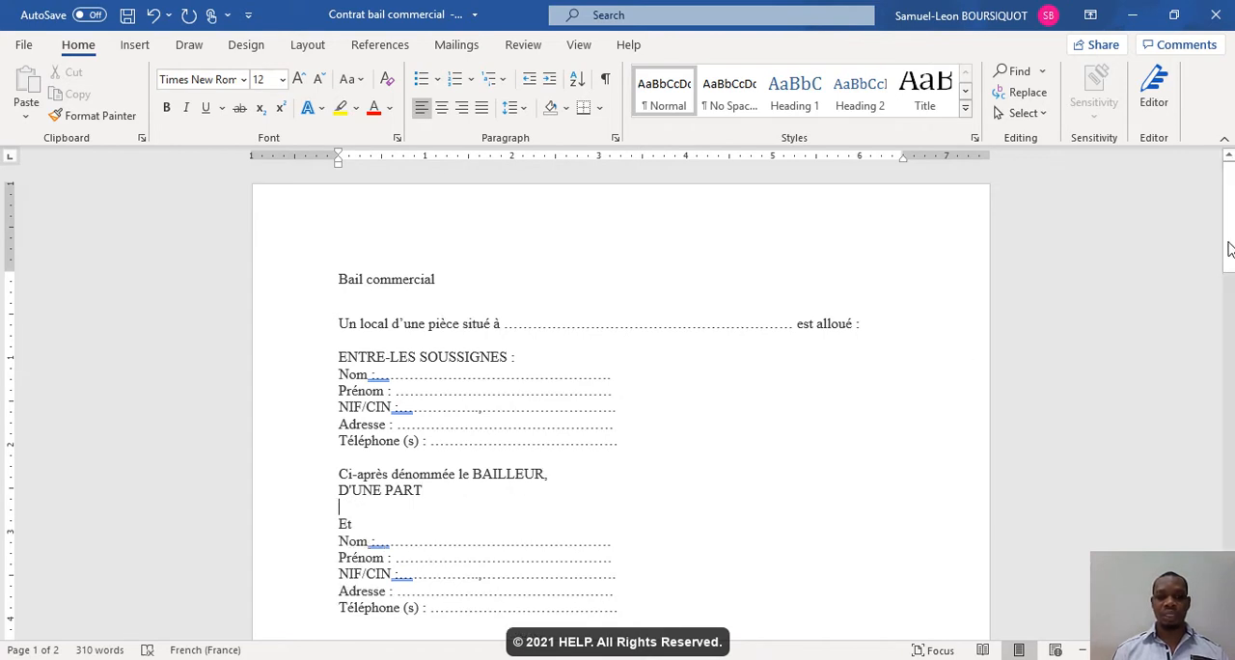
- Select the whole title line "Bail commercial" at the start of the contract
{"action": "scroll", "coordinate": [1231, 253], "scroll_direction": "down", "scroll_amount": 4}
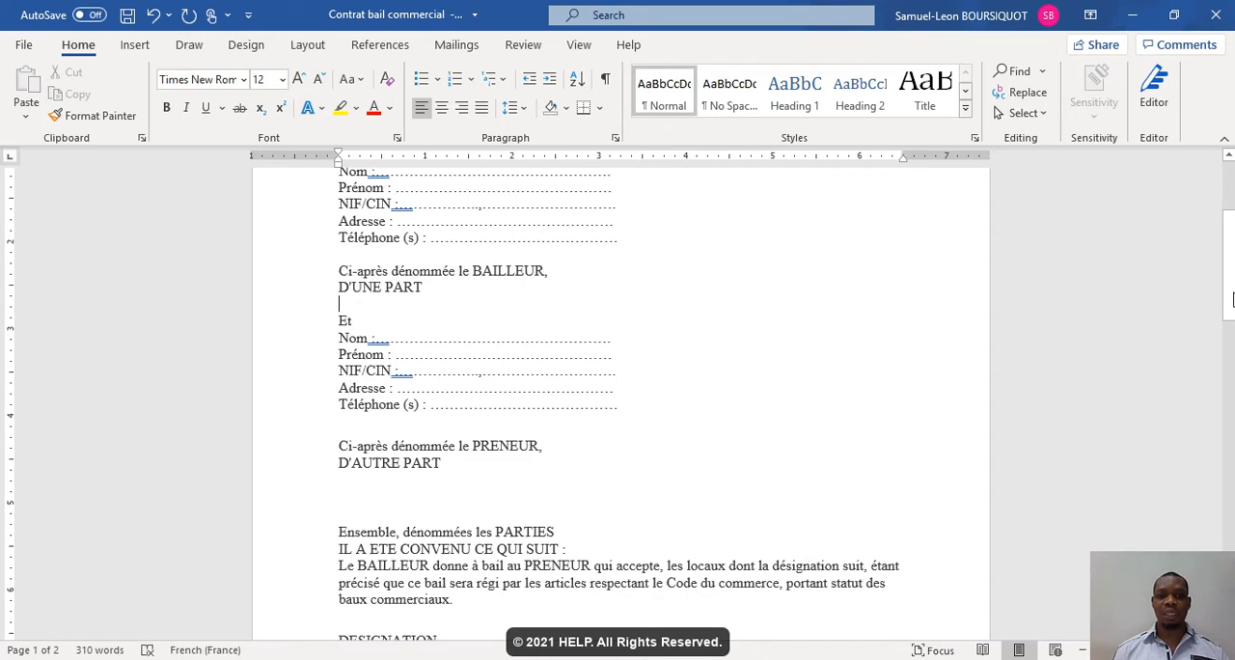
{"action": "left_click_drag", "start_coordinate": [1232, 301], "coordinate": [1231, 267]}
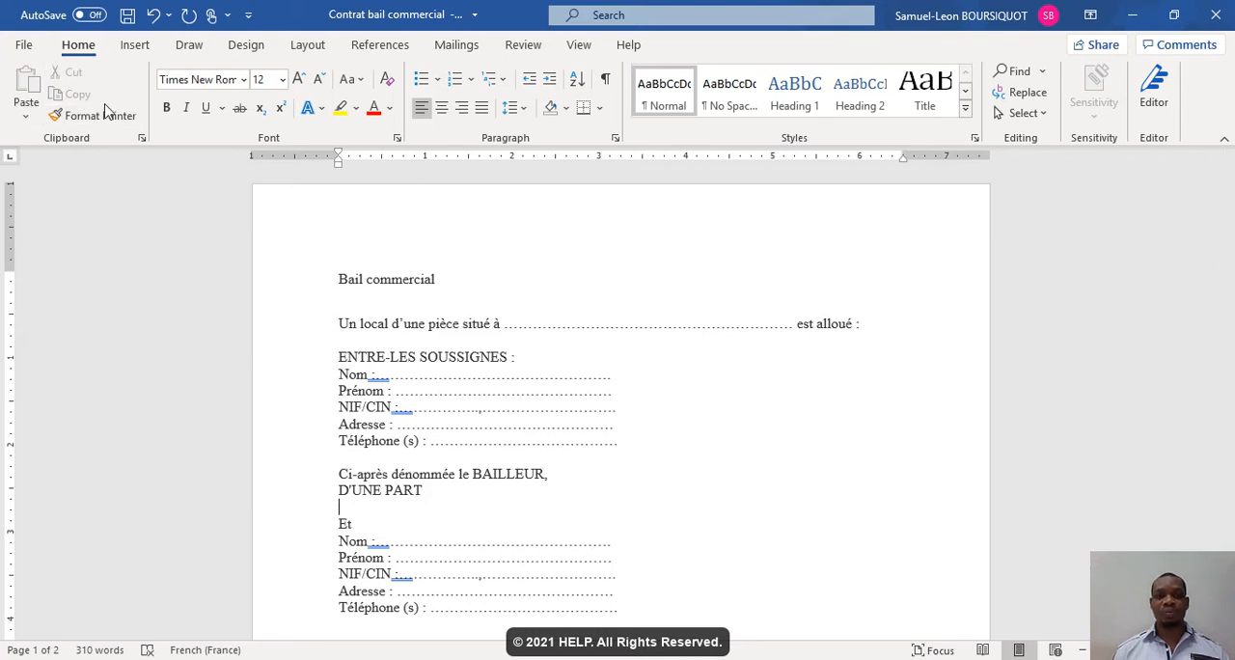
{"action": "left_click", "coordinate": [446, 280]}
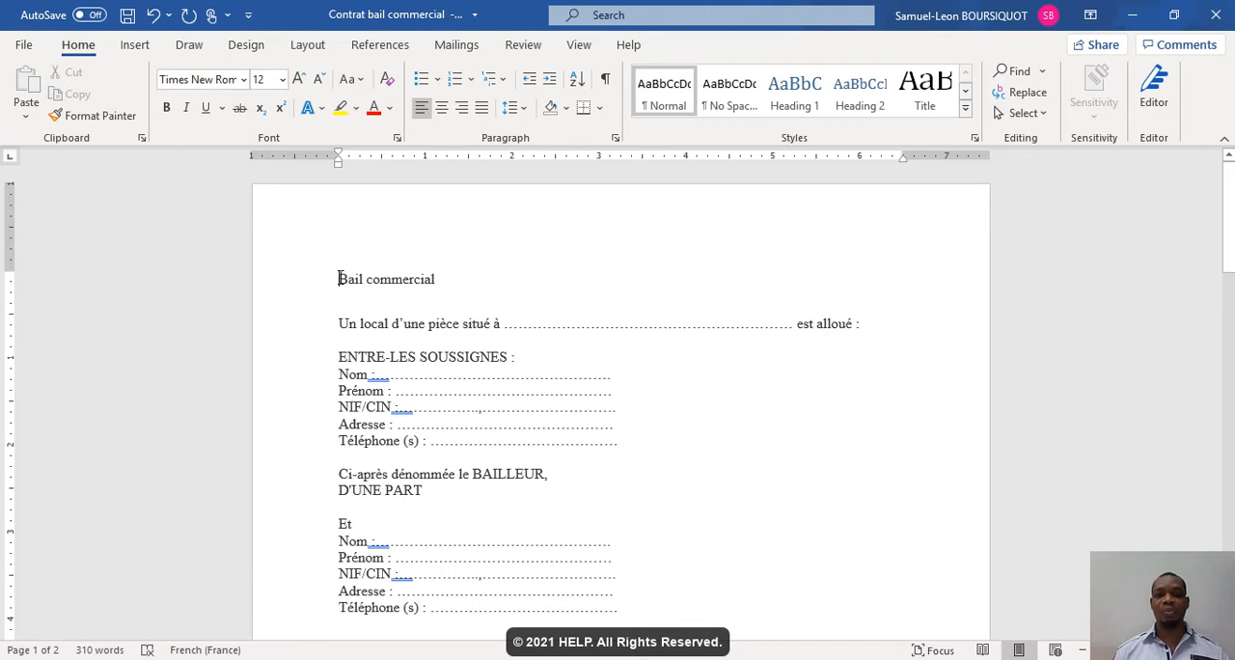
{"action": "left_click_drag", "start_coordinate": [340, 279], "coordinate": [439, 280]}
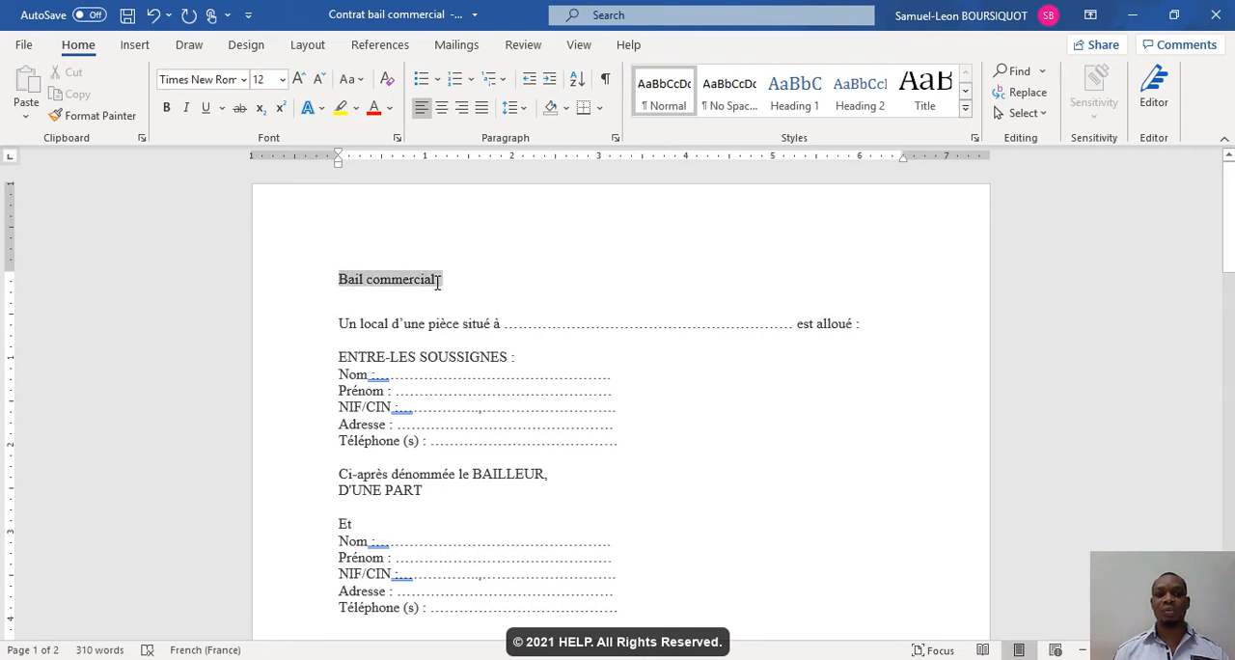
- Place the cursor before "Bail", extend the selection step by step to the end of the title, and clear the selection
{"action": "left_click", "coordinate": [340, 280]}
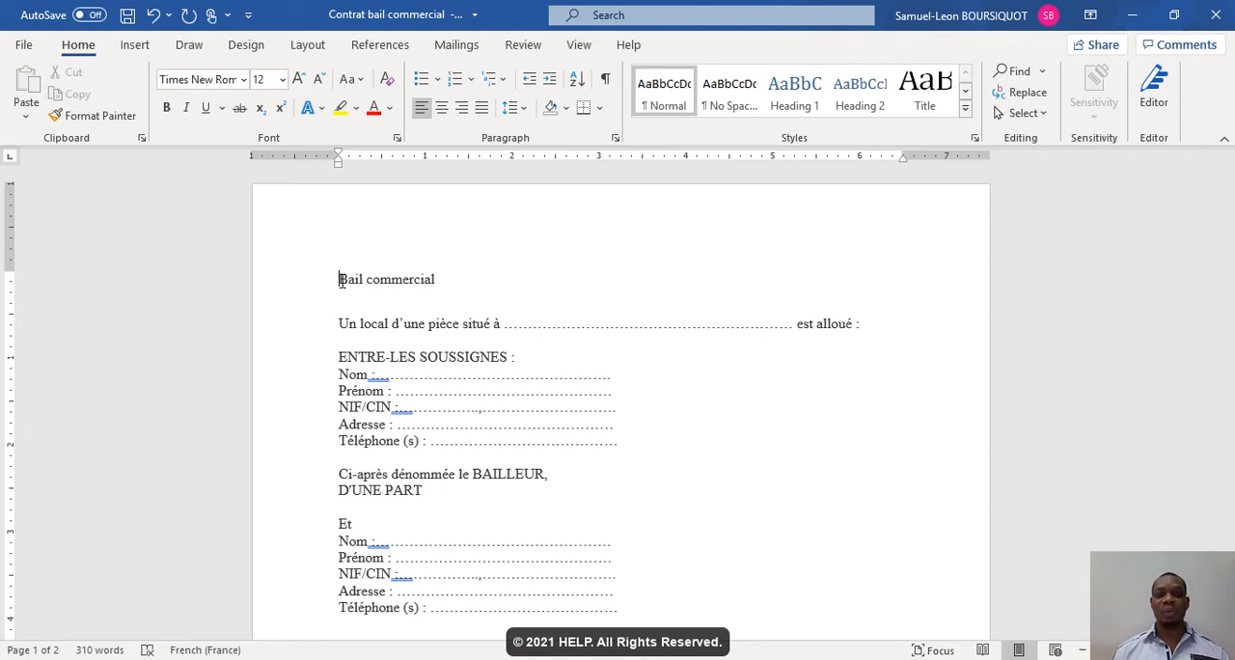
{"action": "key", "text": "shift+Right"}
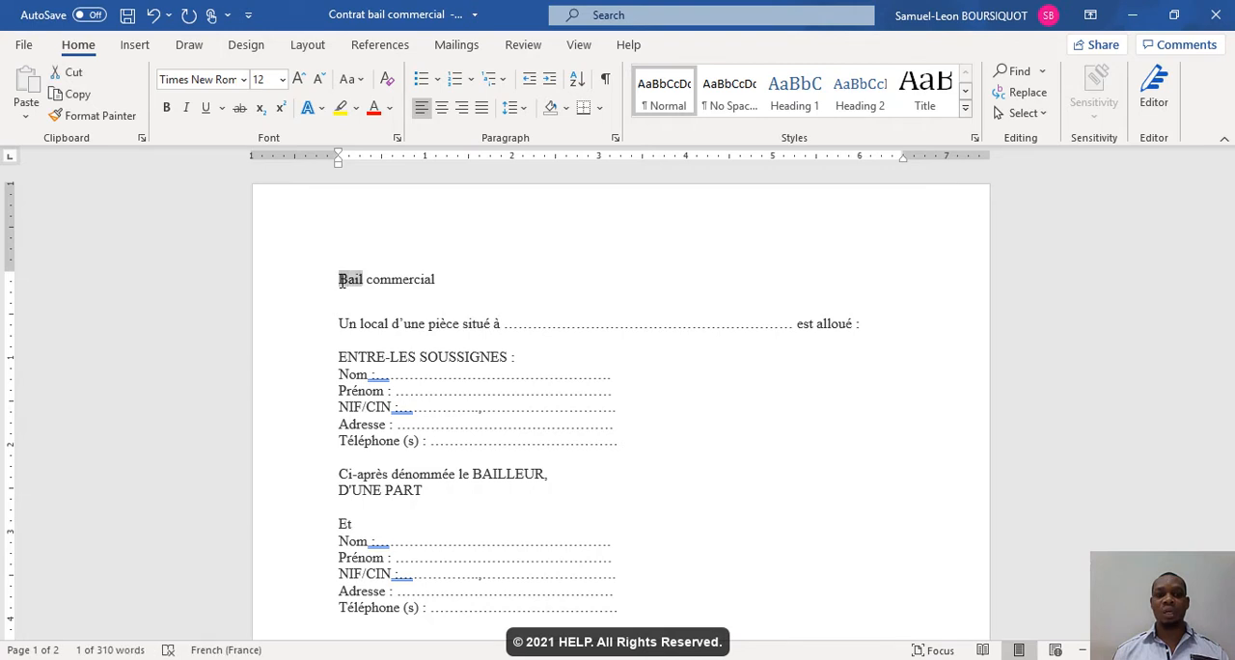
{"action": "key", "text": "shift+Right"}
{"action": "key", "text": "shift+Right"}
{"action": "key", "text": "shift+Right"}
{"action": "key", "text": "shift+Right"}
{"action": "key", "text": "shift+Right"}
{"action": "key", "text": "shift+Right"}
{"action": "key", "text": "shift+Right"}
{"action": "key", "text": "shift+Right"}
{"action": "key", "text": "shift+Right"}
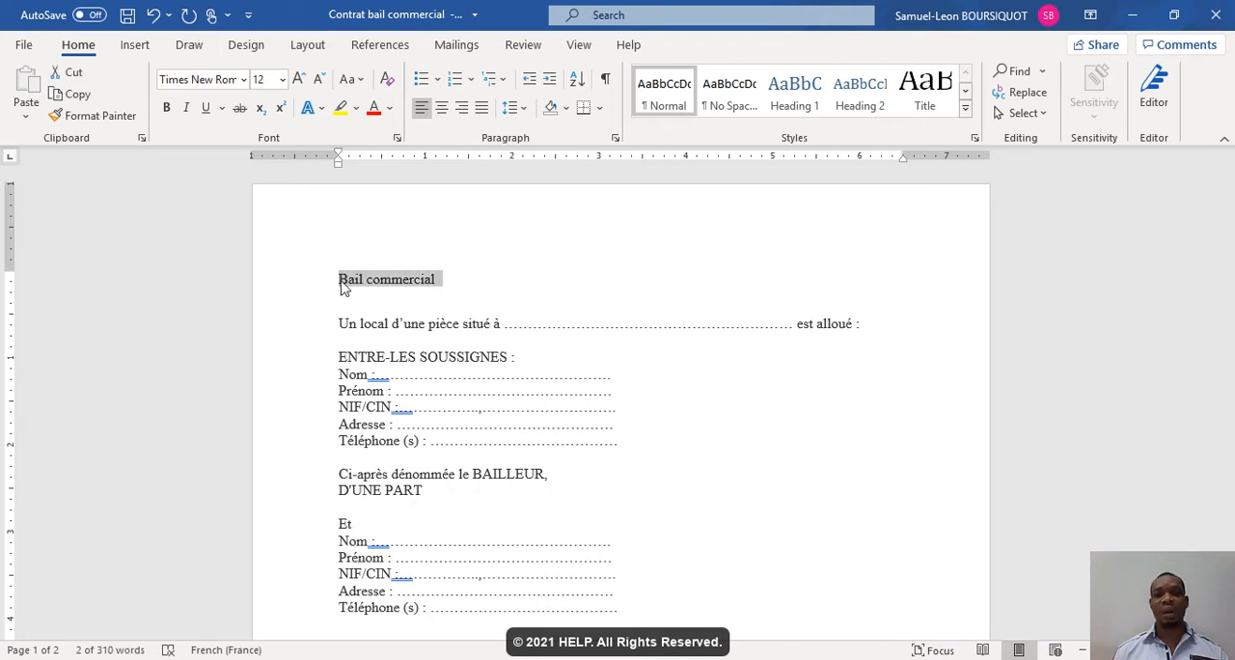
{"action": "left_click", "coordinate": [352, 292]}
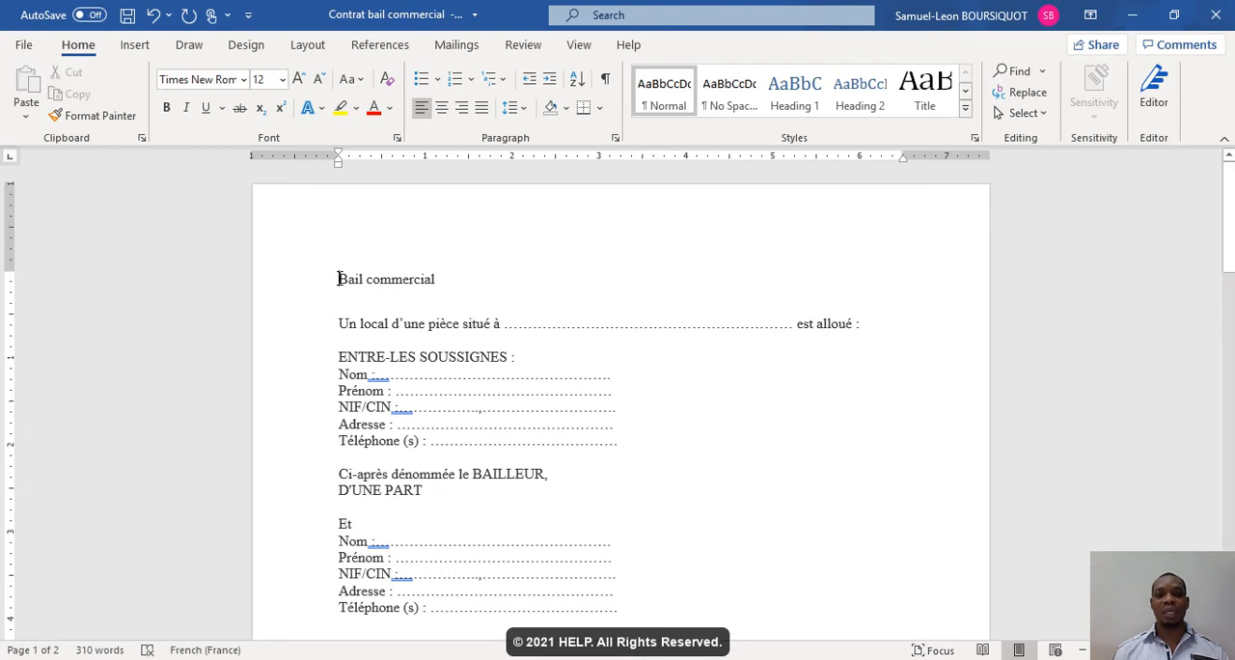
- Select the text from the title down to the first "Téléphone (s)" line and clear the selection
{"action": "left_click_drag", "start_coordinate": [339, 279], "coordinate": [399, 425]}
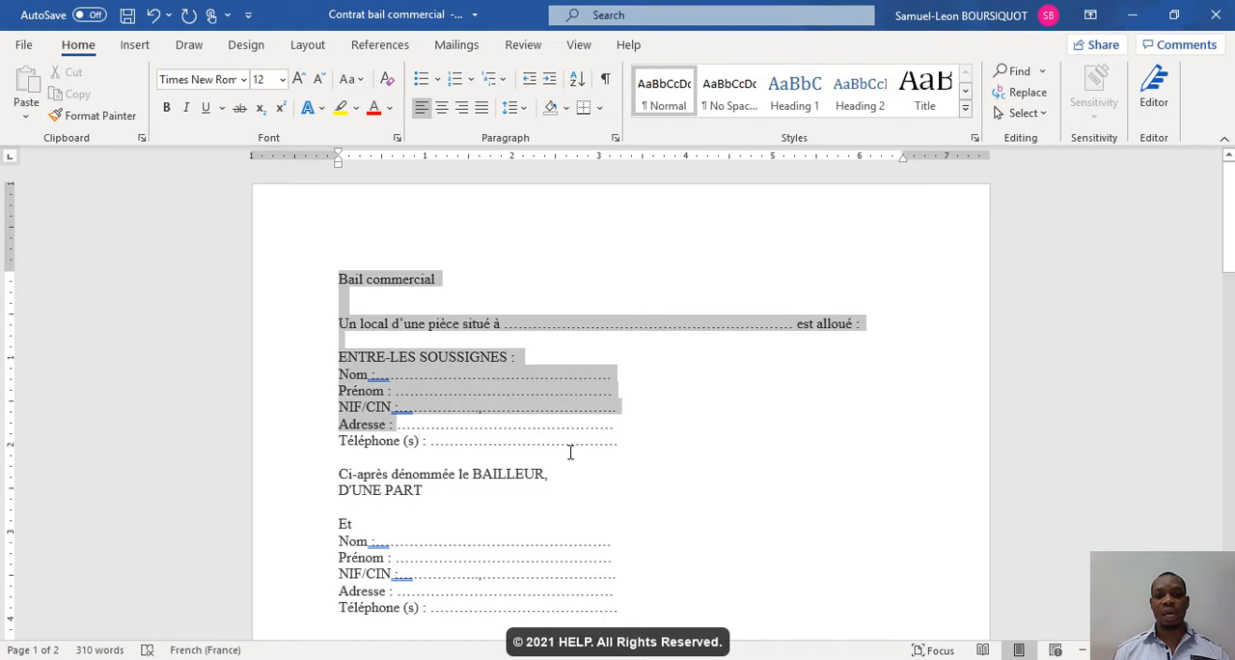
{"action": "left_click_drag", "start_coordinate": [570, 451], "coordinate": [618, 443]}
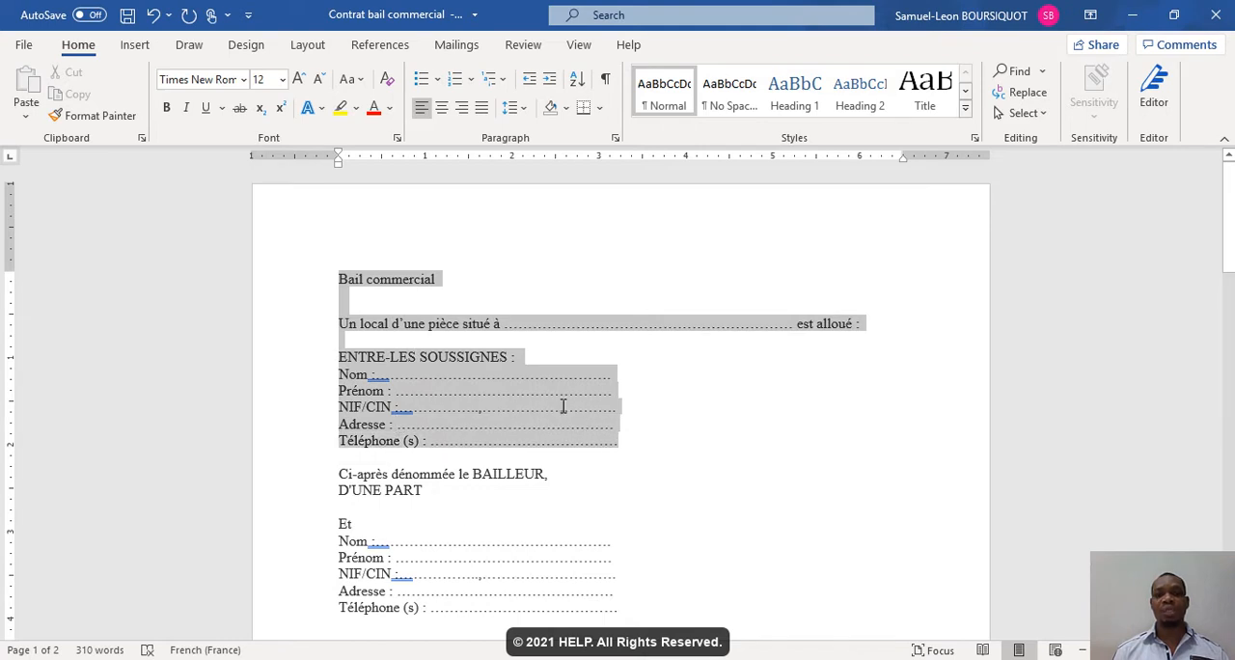
{"action": "left_click", "coordinate": [465, 285]}
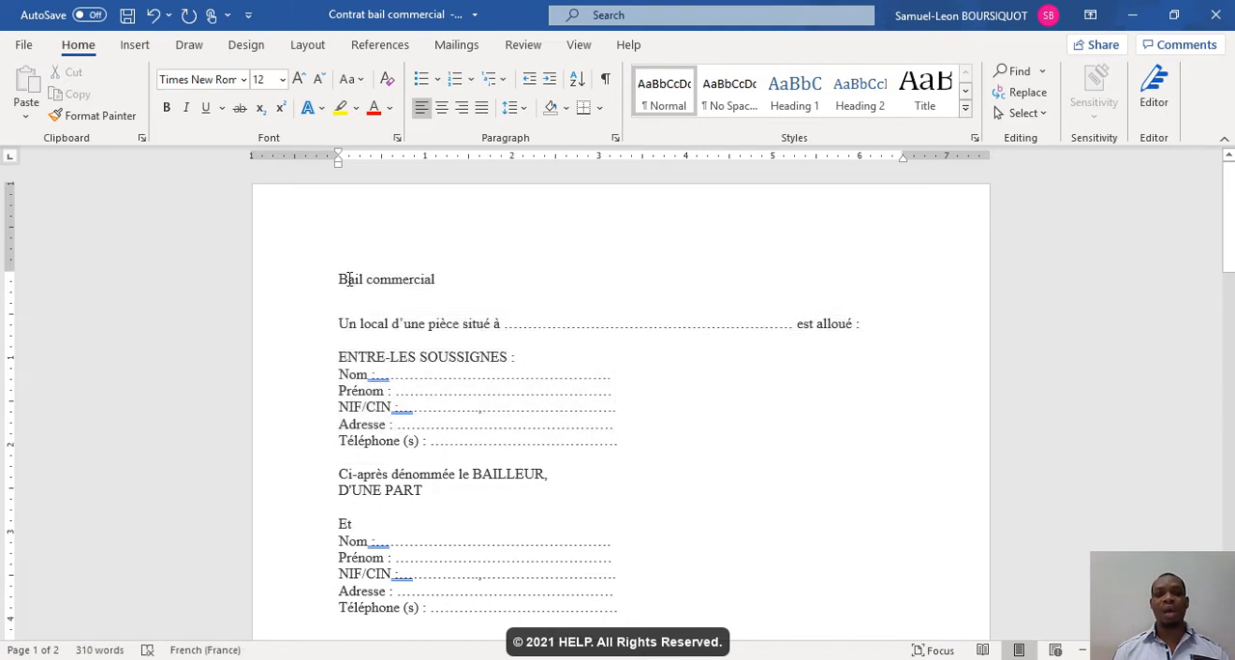
- Make the title "Bail commercial" bold, undo the bold formatting, and redo it
{"action": "left_click_drag", "start_coordinate": [337, 279], "coordinate": [444, 280]}
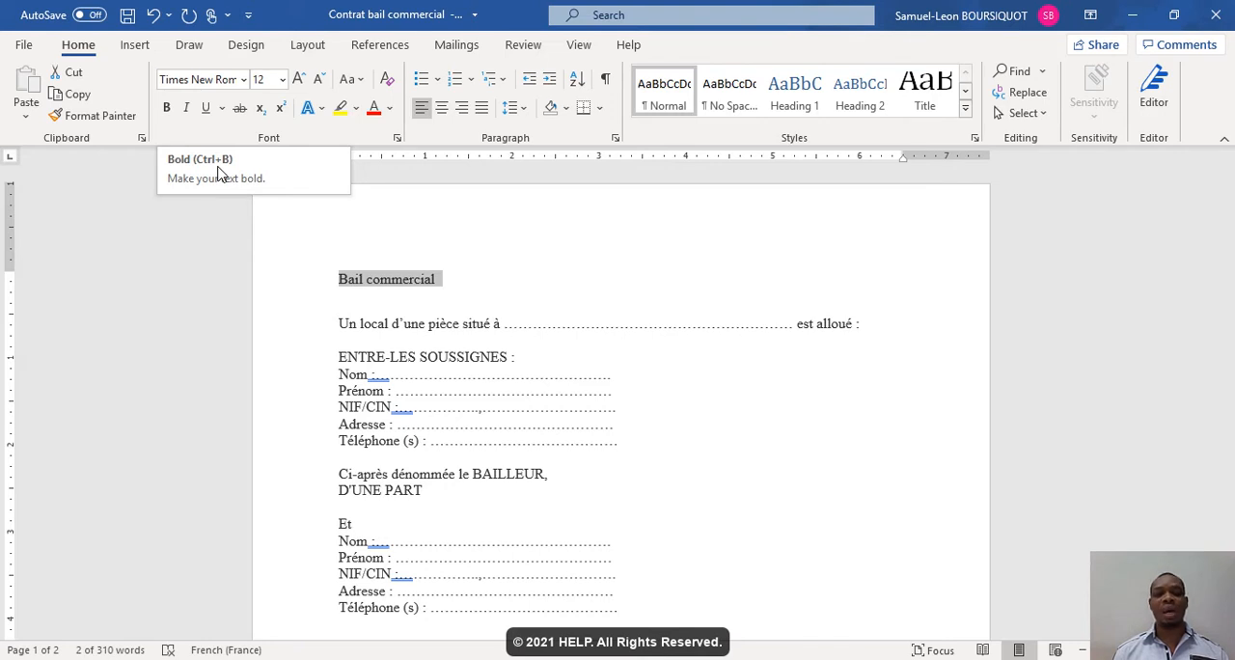
{"action": "left_click", "coordinate": [166, 109]}
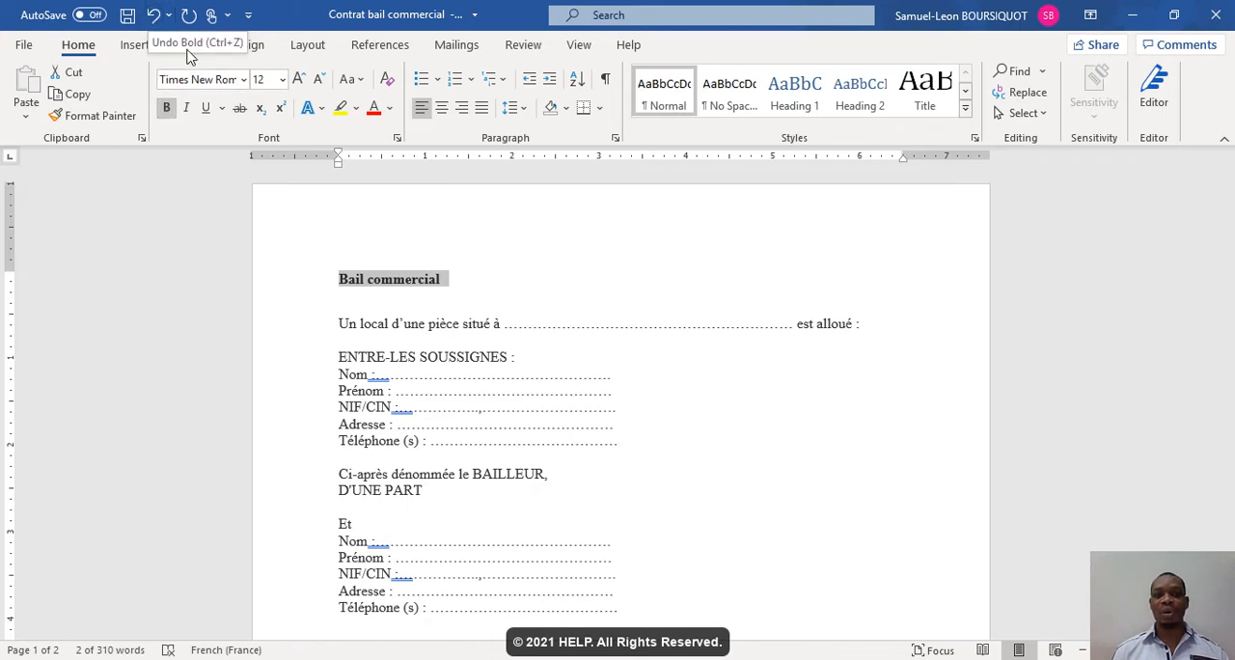
{"action": "key", "text": "ctrl+z"}
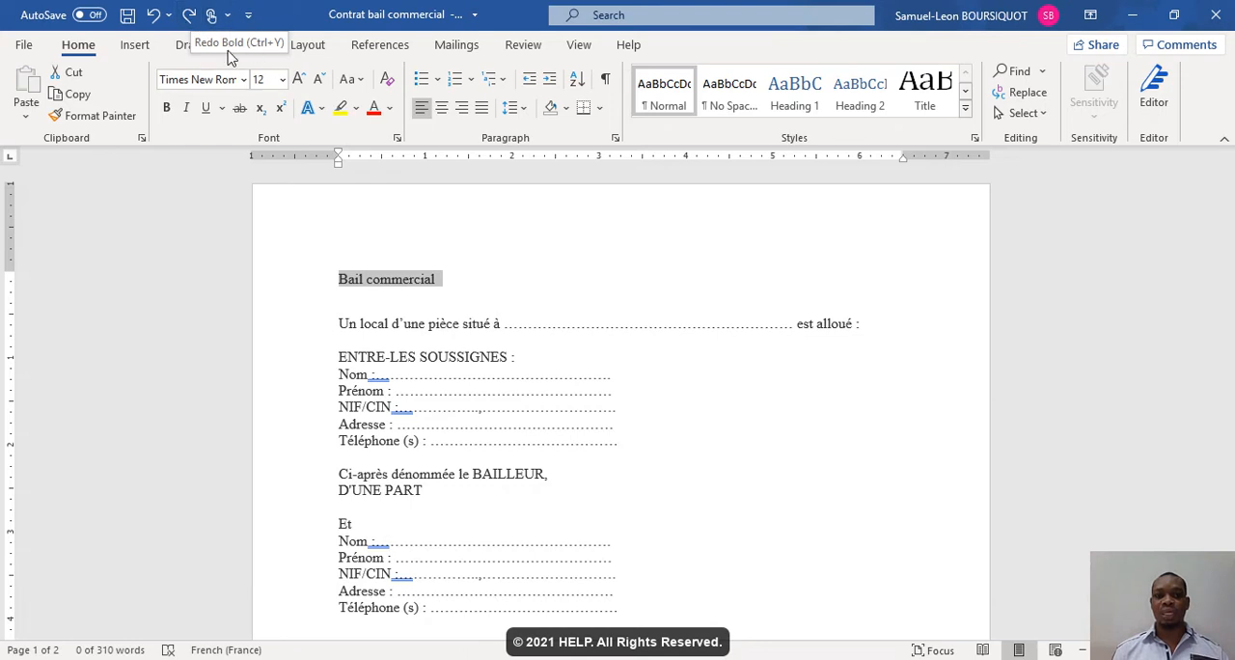
{"action": "key", "text": "ctrl+y"}
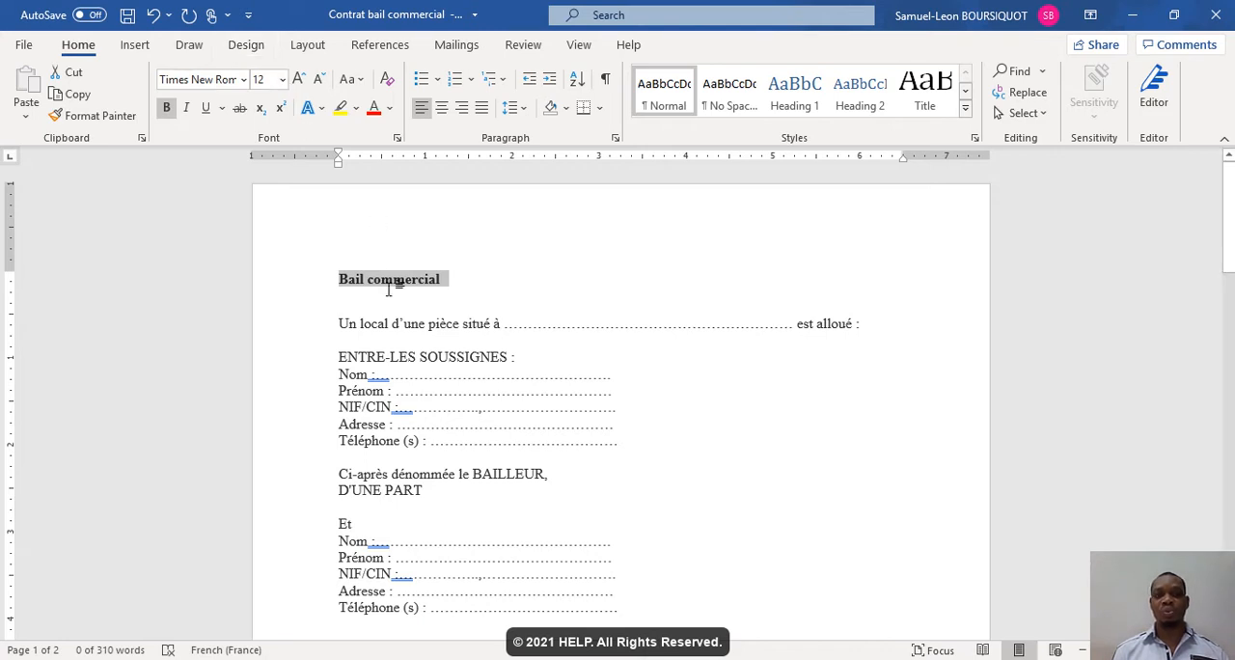
- Set the title's font size to 14 and its font to Bodoni MT
{"action": "left_click", "coordinate": [282, 81]}
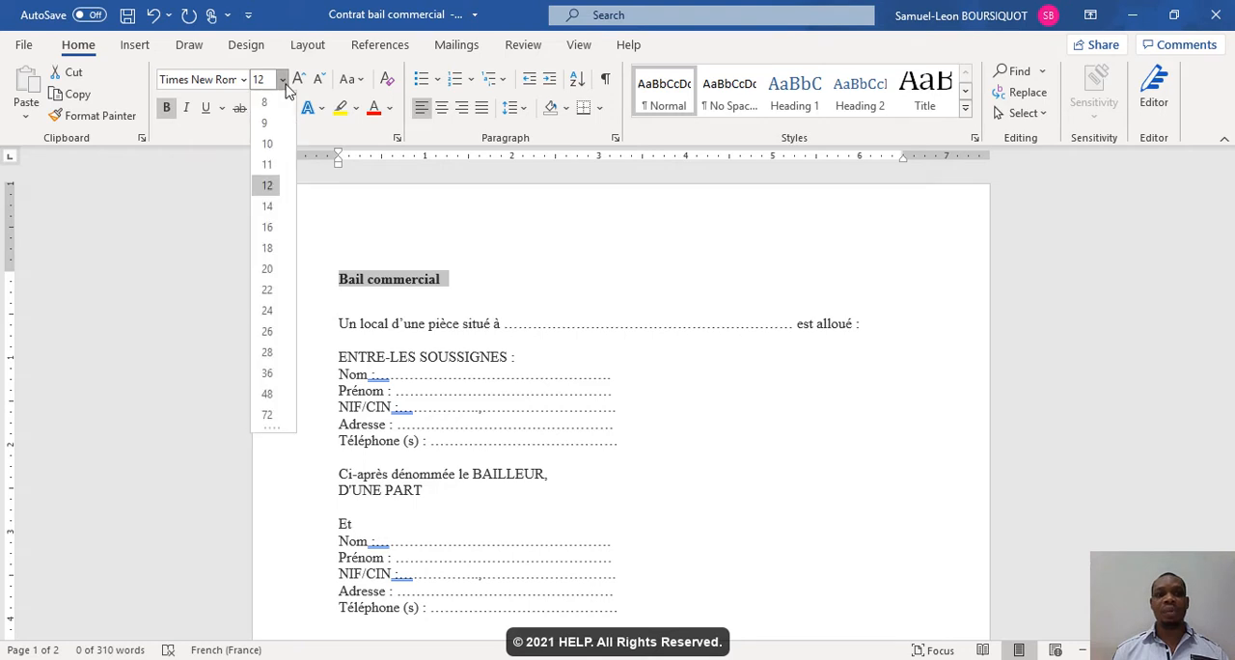
{"action": "left_click", "coordinate": [268, 209]}
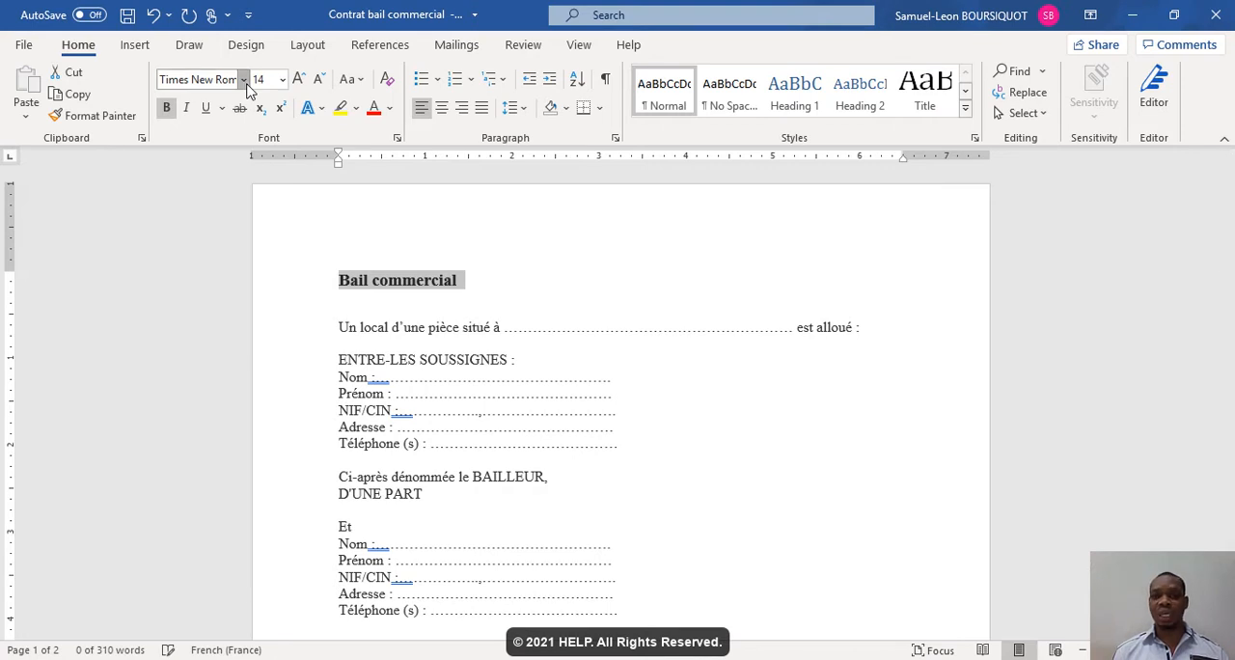
{"action": "left_click", "coordinate": [243, 81]}
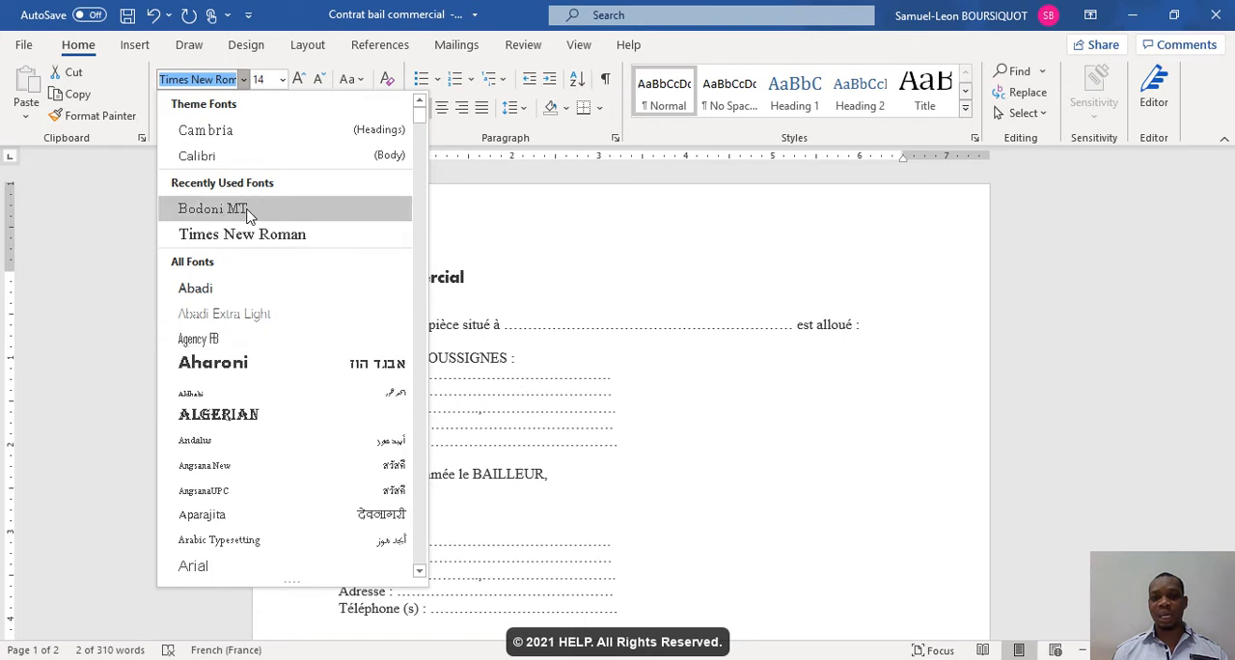
{"action": "key", "text": "Escape"}
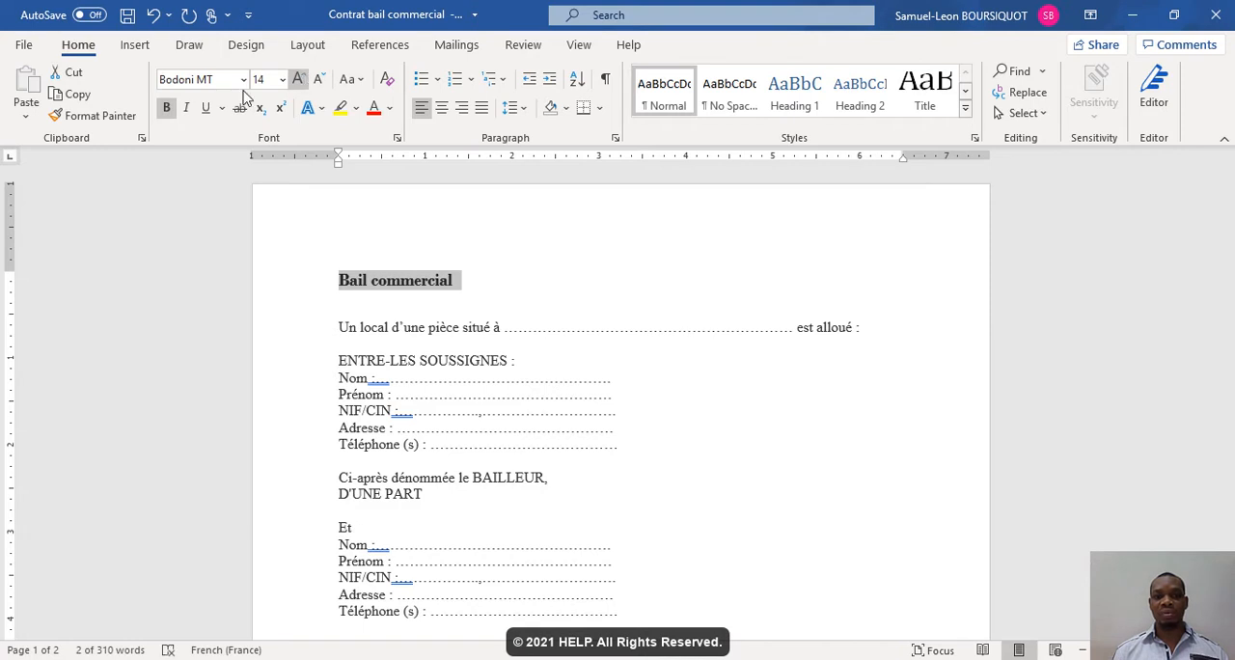
- Apply italic to the title "Bail commercial", remove it again, and underline the title
{"action": "left_click", "coordinate": [187, 108]}
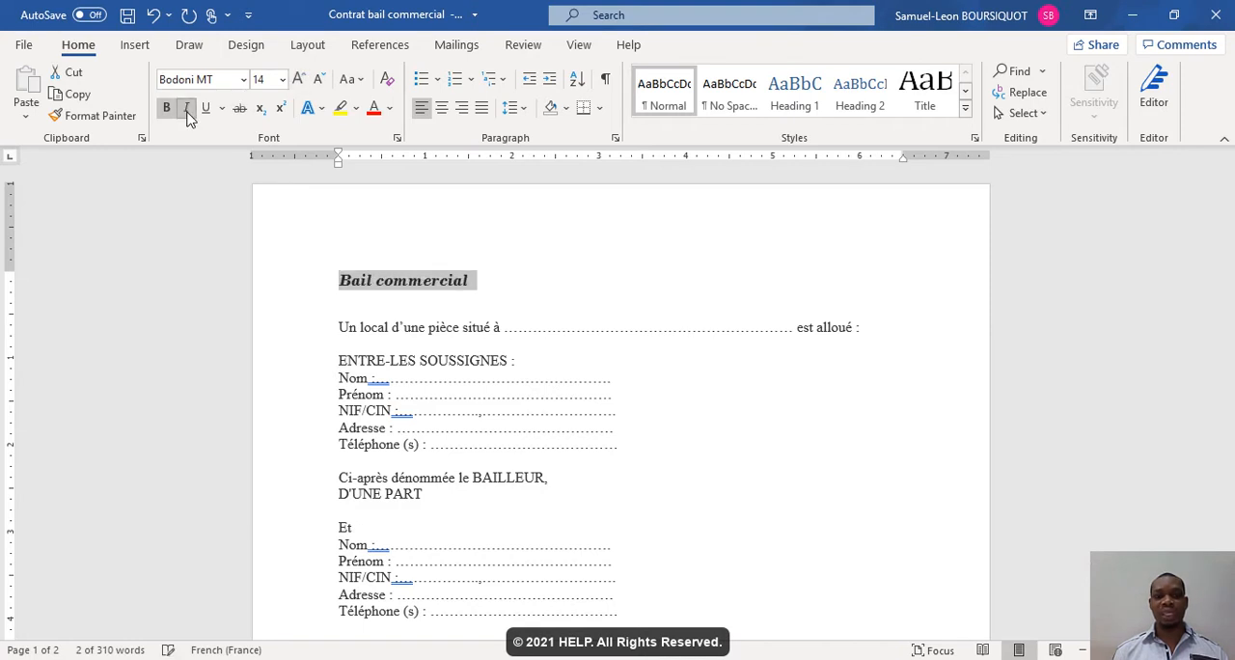
{"action": "left_click", "coordinate": [188, 110]}
{"action": "left_click", "coordinate": [207, 112]}
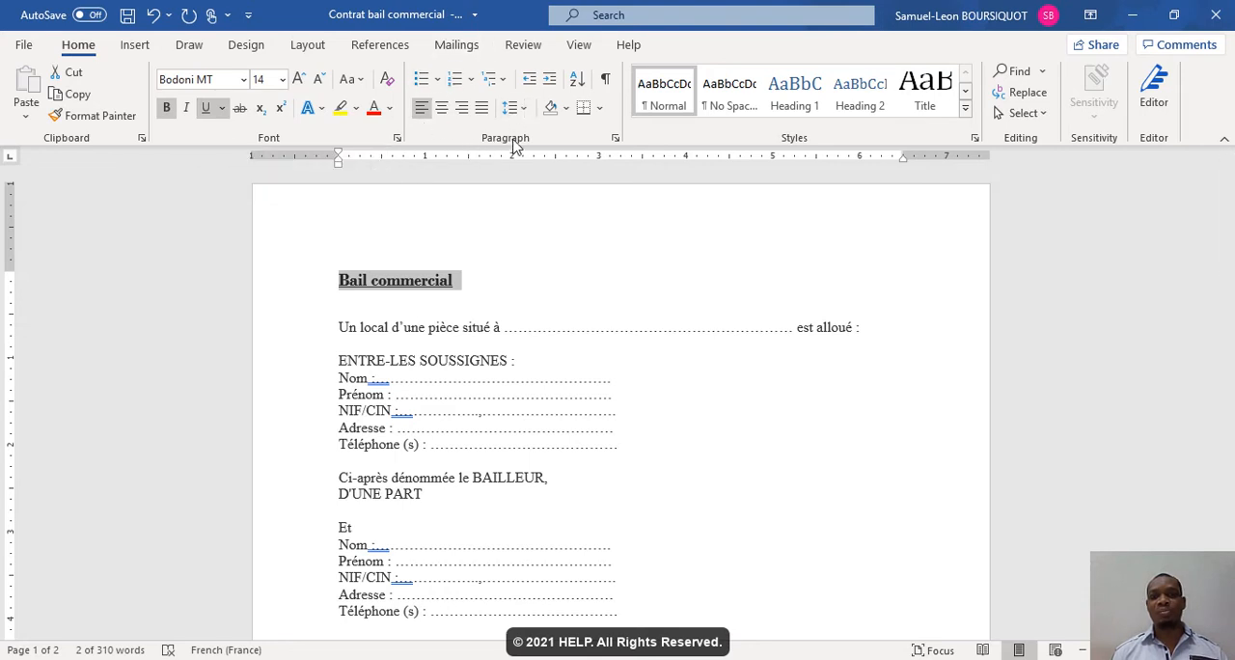
- Try right, centre and justified alignment on the title, settle on centred, and clear the selection
{"action": "left_click", "coordinate": [463, 108]}
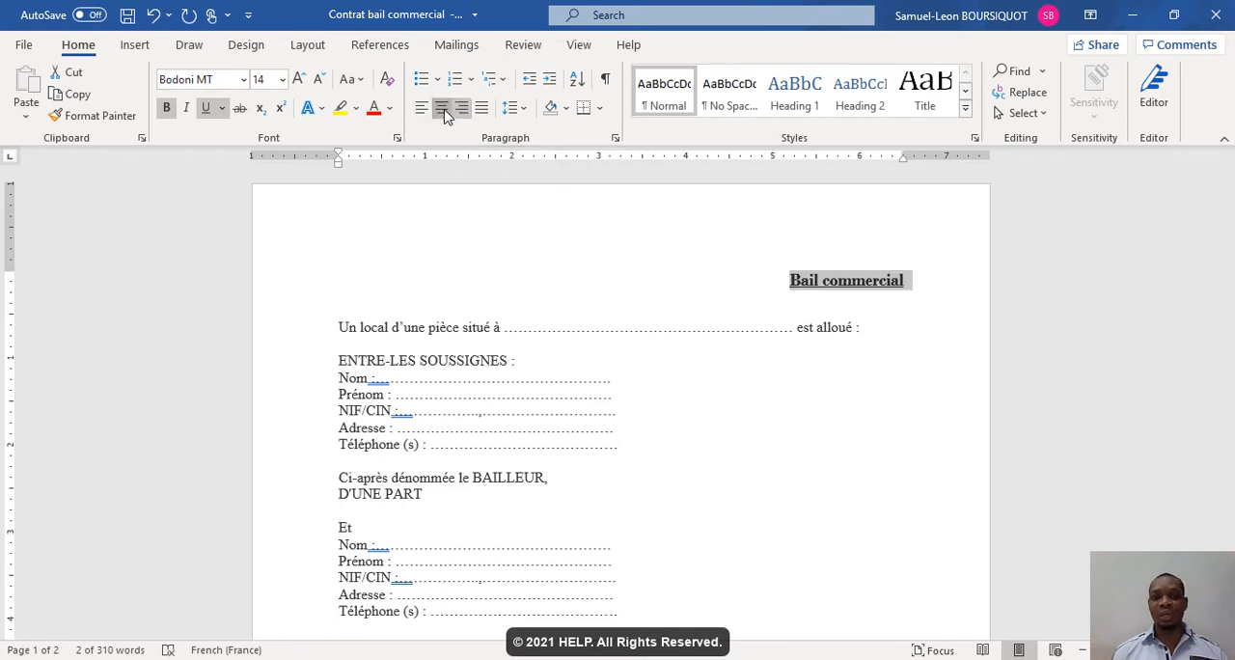
{"action": "left_click", "coordinate": [446, 110]}
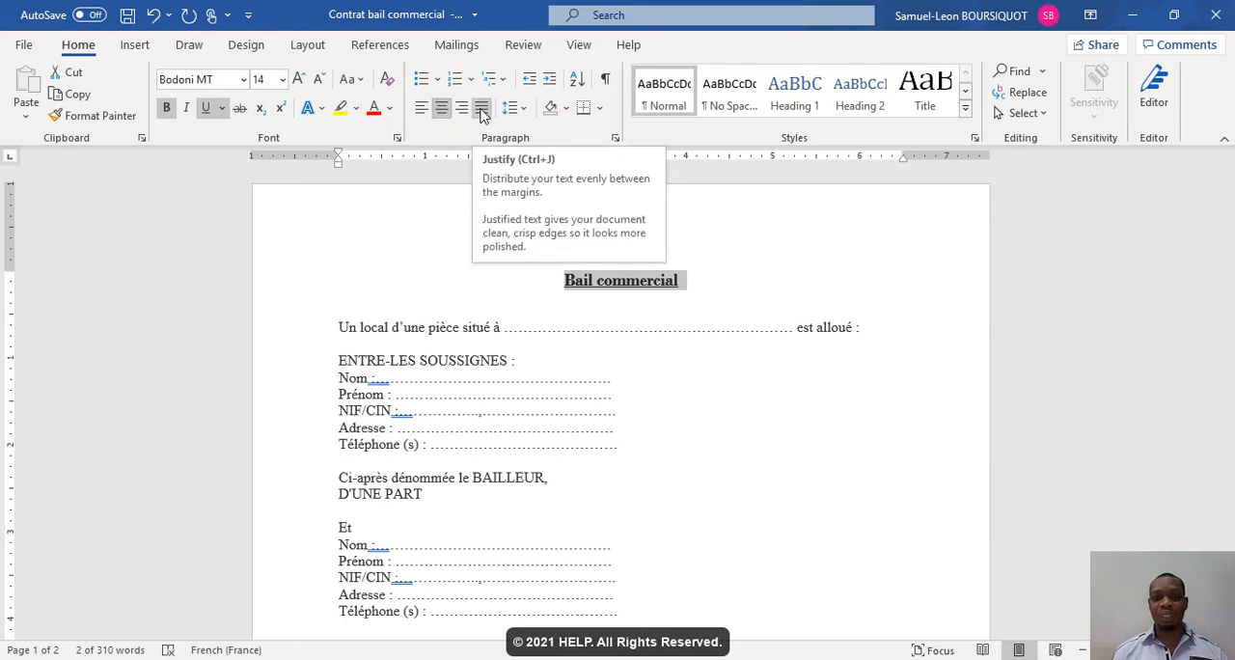
{"action": "left_click", "coordinate": [481, 110]}
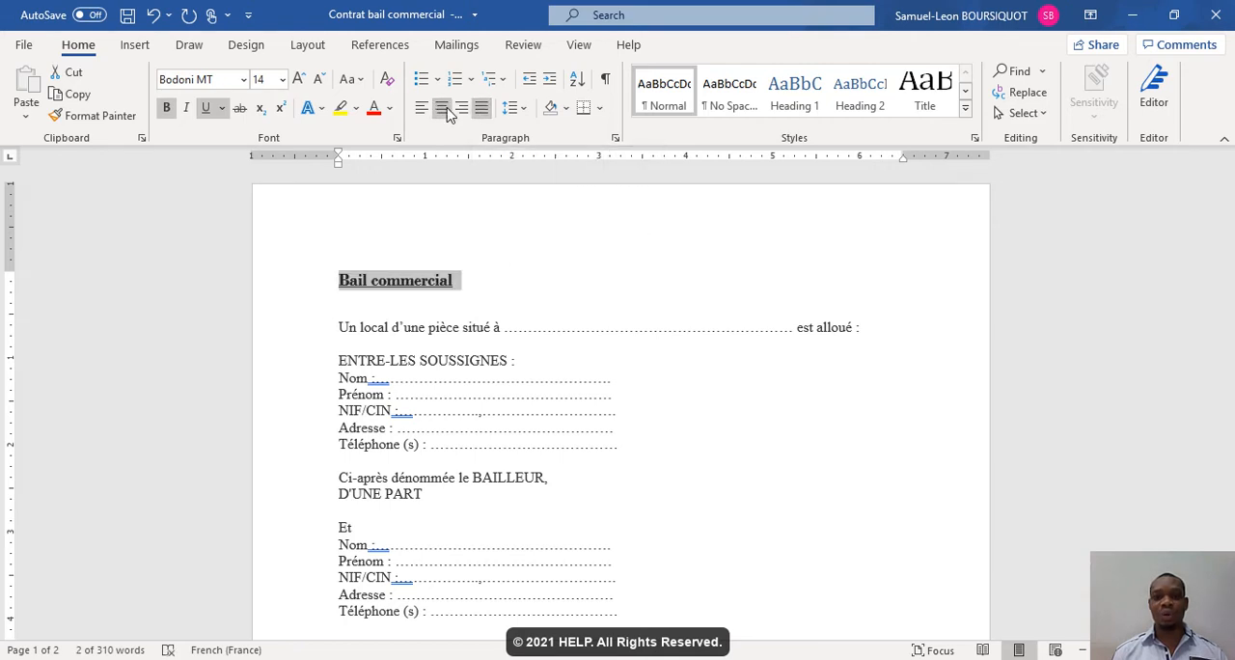
{"action": "left_click", "coordinate": [441, 108]}
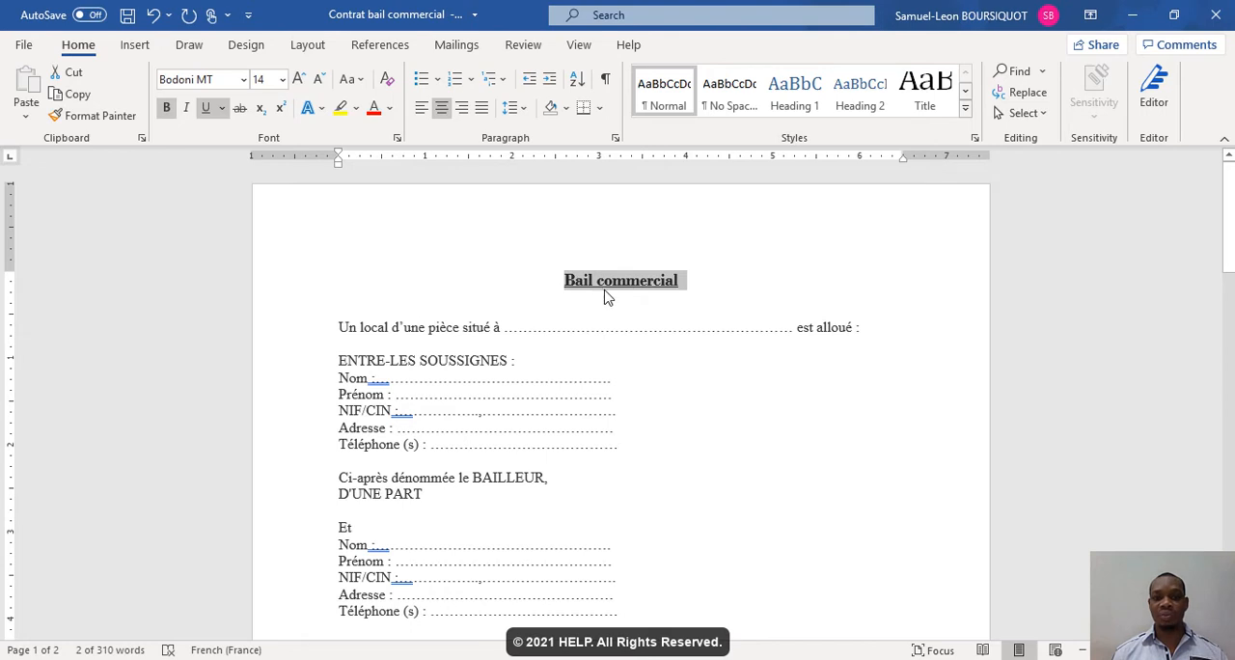
{"action": "left_click", "coordinate": [585, 338]}
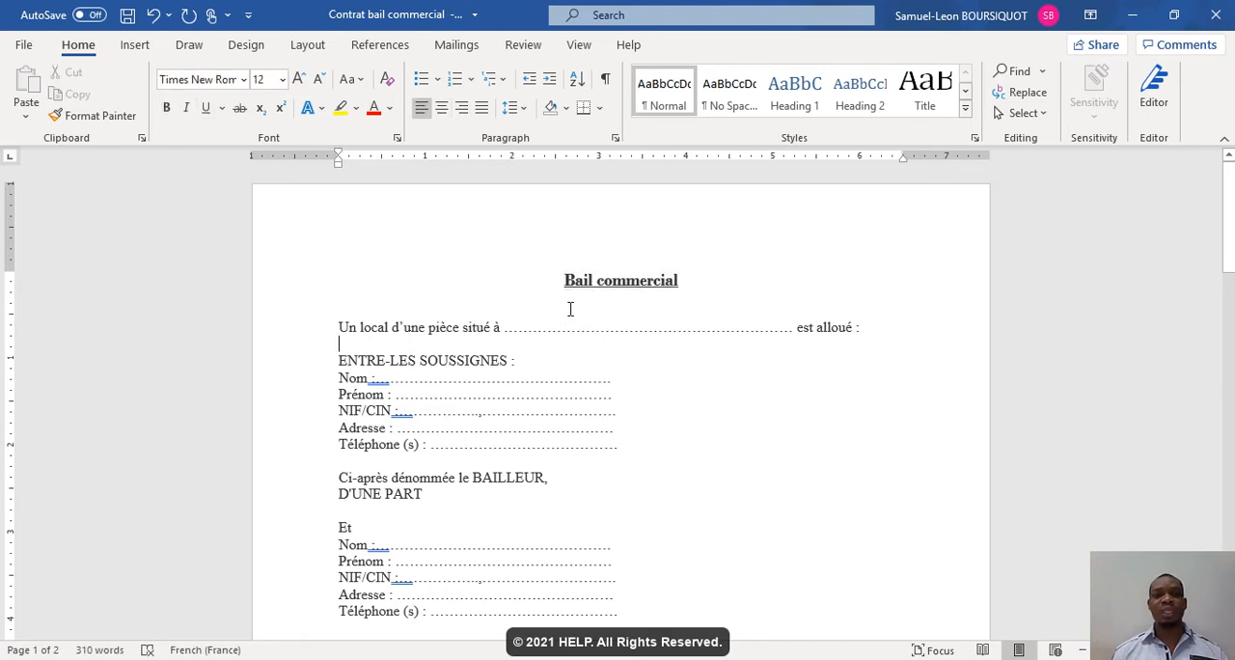
- Preview the Times New Roman font on the title and close the font list
{"action": "left_click", "coordinate": [603, 286]}
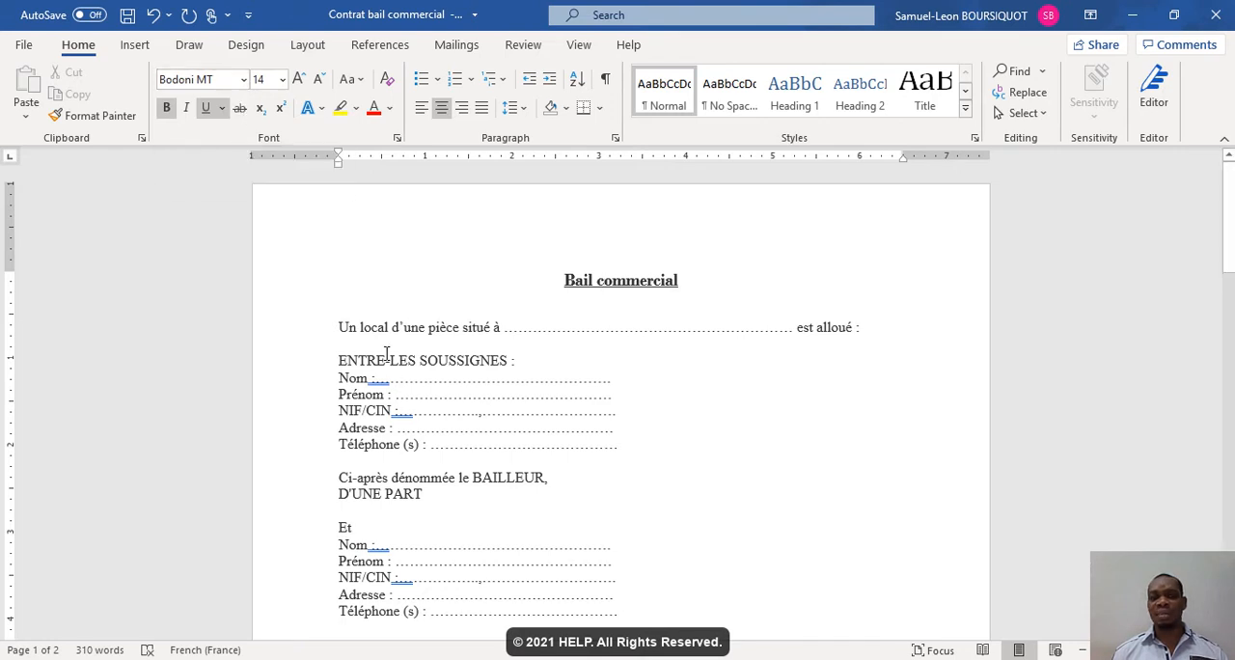
{"action": "left_click", "coordinate": [244, 85]}
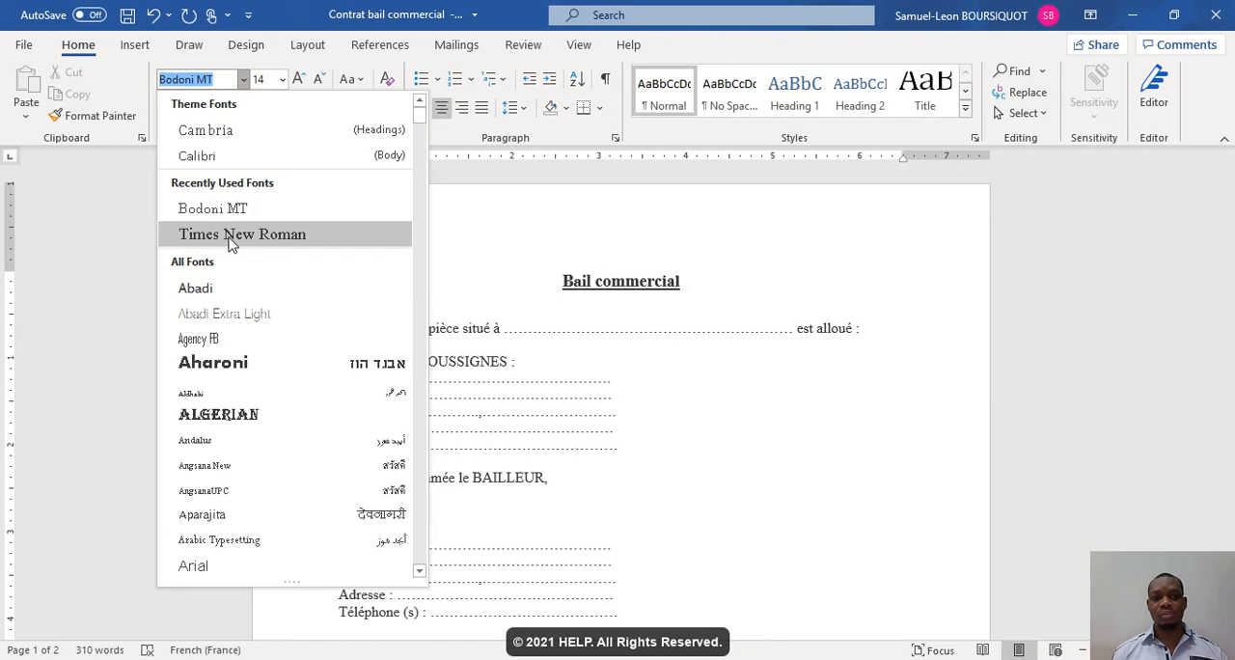
{"action": "left_click", "coordinate": [583, 315]}
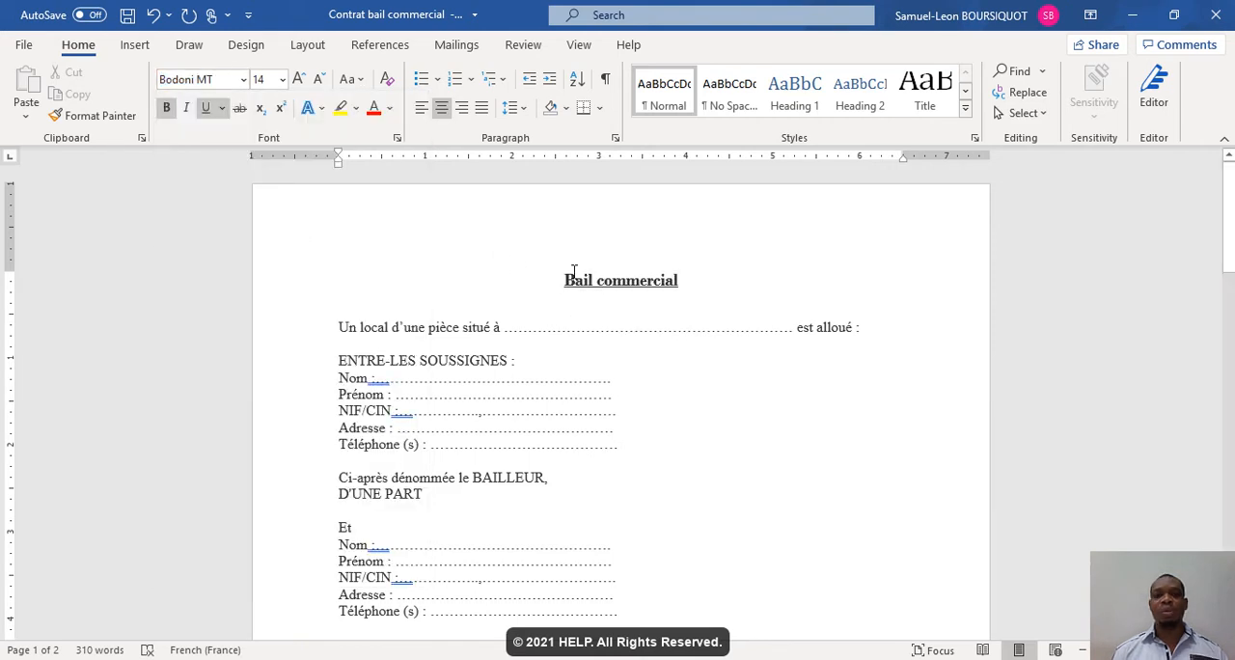
- Select the whole text from the title to the signature section on page 2, return to the title, and clear the selection
{"action": "left_click", "coordinate": [567, 278]}
{"action": "left_click", "coordinate": [688, 479], "text": "shift"}
{"action": "left_click_drag", "start_coordinate": [688, 479], "coordinate": [691, 523]}
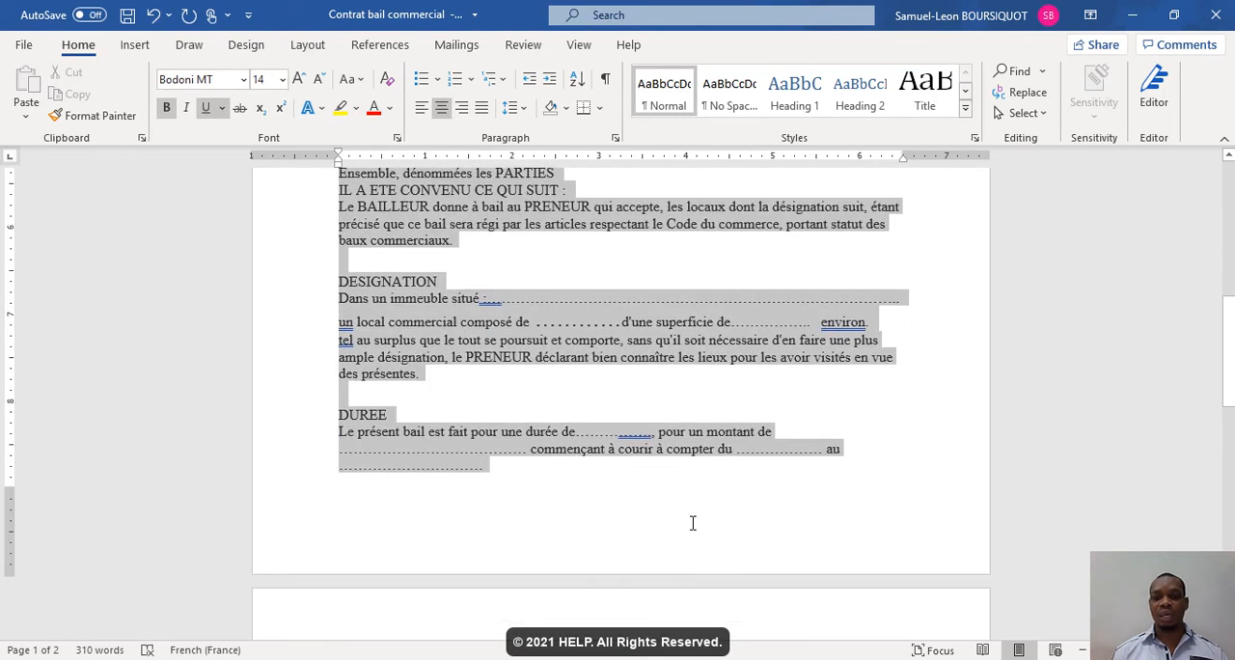
{"action": "left_click_drag", "start_coordinate": [694, 566], "coordinate": [755, 334]}
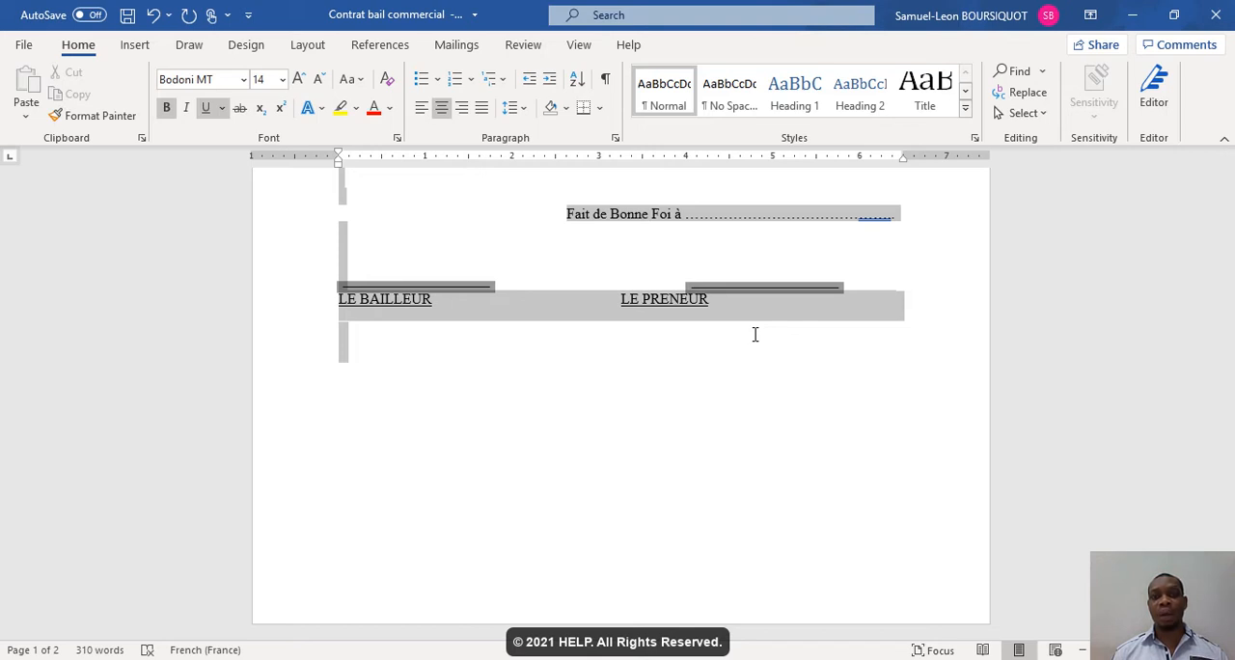
{"action": "left_click_drag", "start_coordinate": [755, 334], "coordinate": [784, 331]}
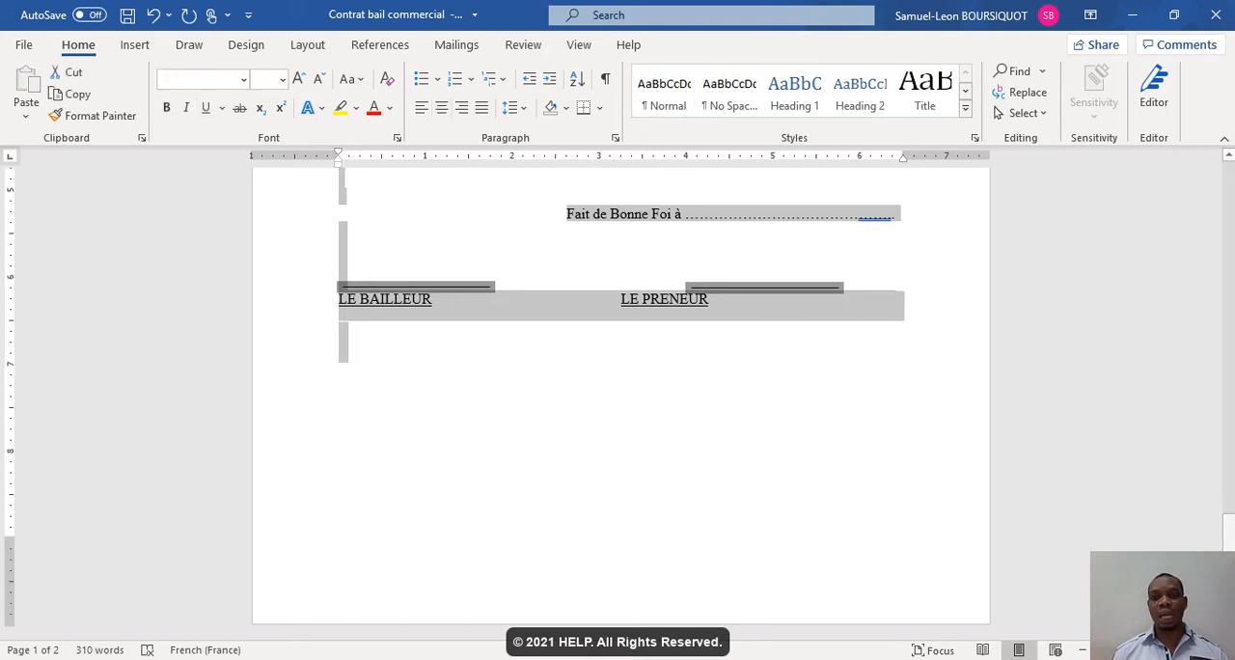
{"action": "scroll", "coordinate": [784, 331], "scroll_direction": "up", "scroll_amount": 4}
{"action": "scroll", "coordinate": [540, 259], "scroll_direction": "up", "scroll_amount": 15}
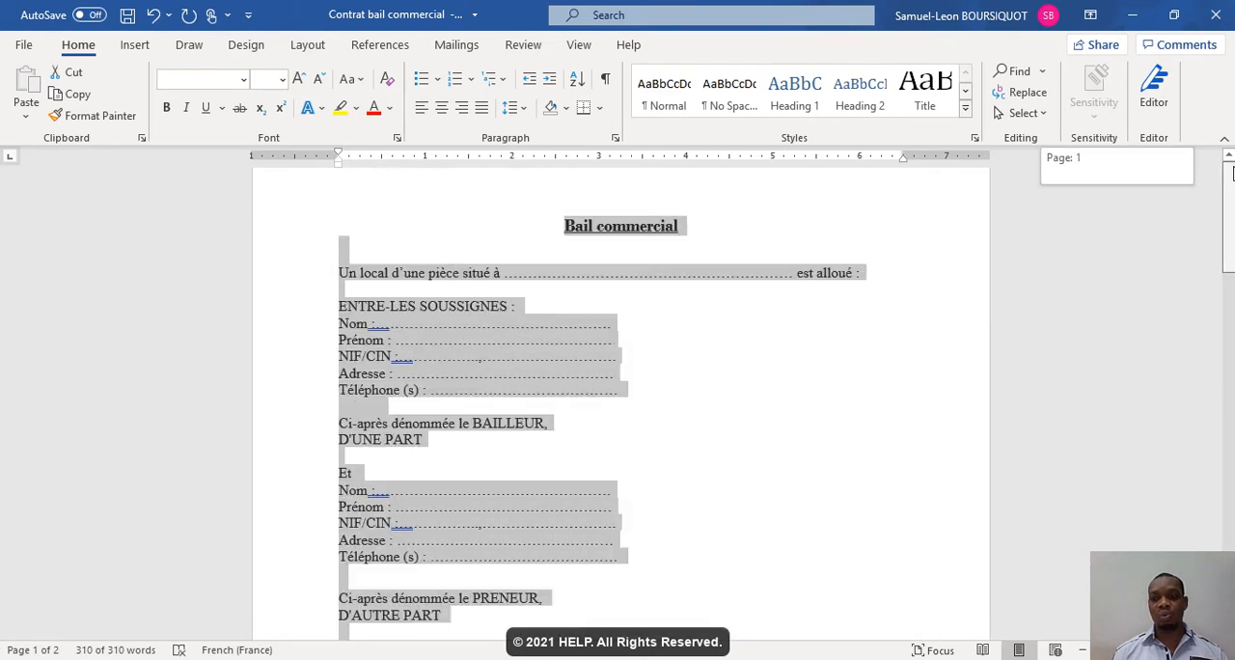
{"action": "left_click", "coordinate": [568, 290]}
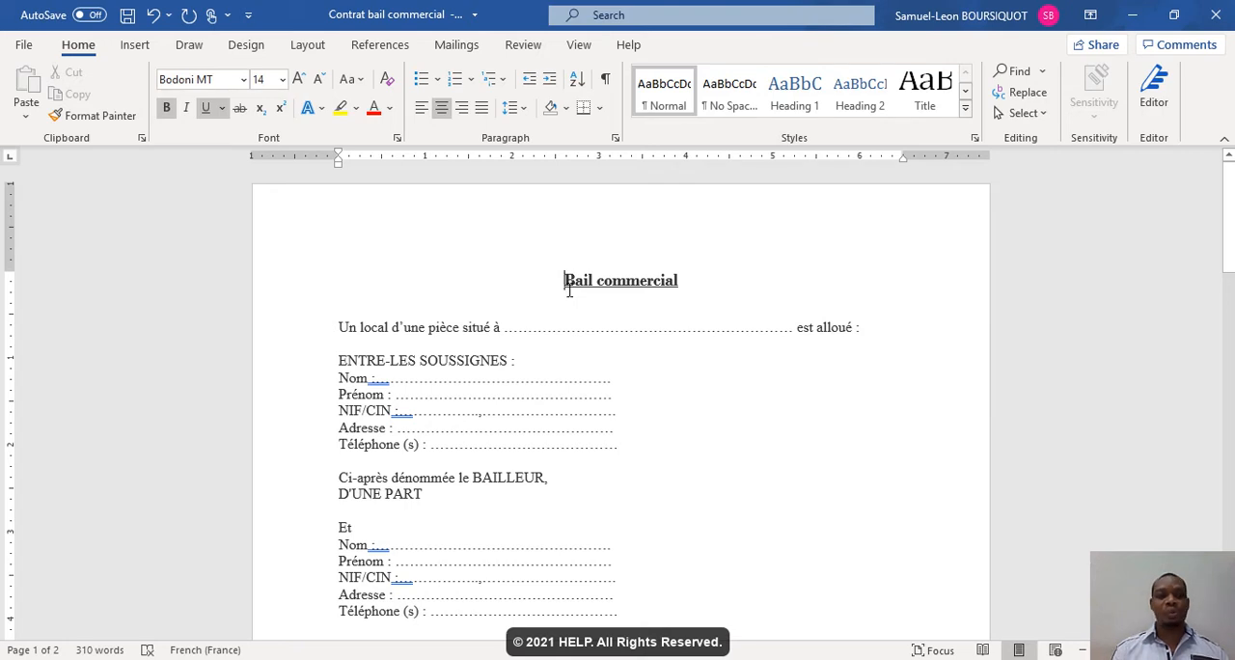
- Select the entire document and set its font to Times New Roman
{"action": "key", "text": "ctrl+a"}
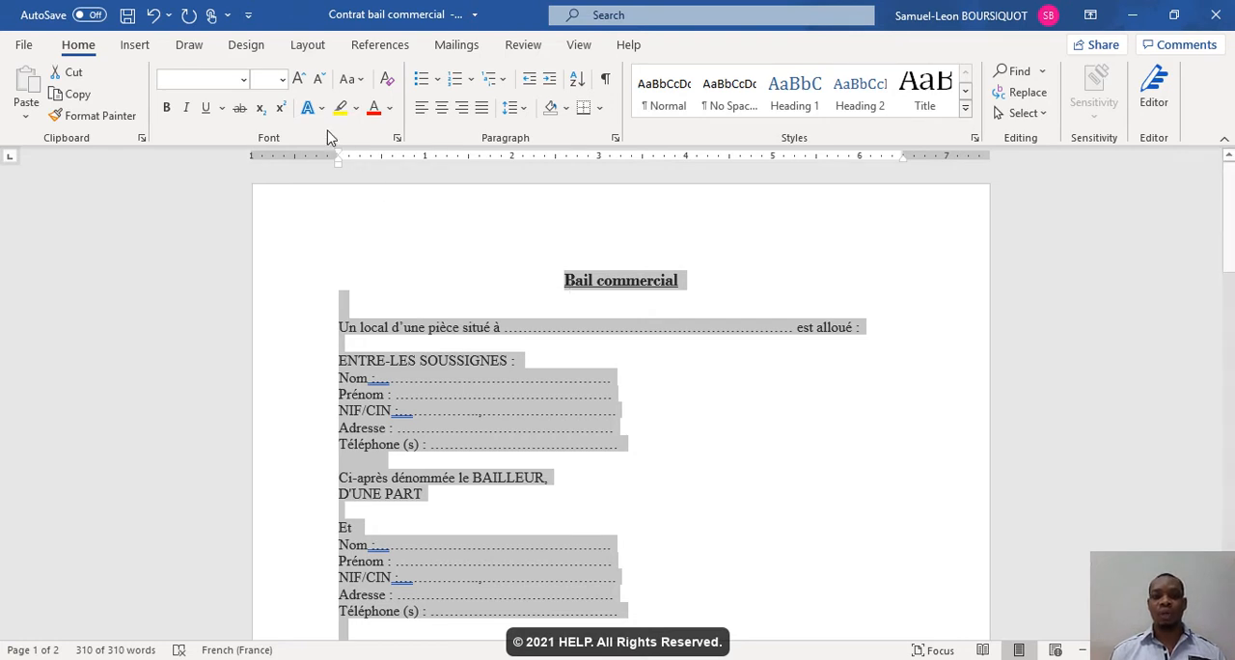
{"action": "left_click", "coordinate": [245, 81]}
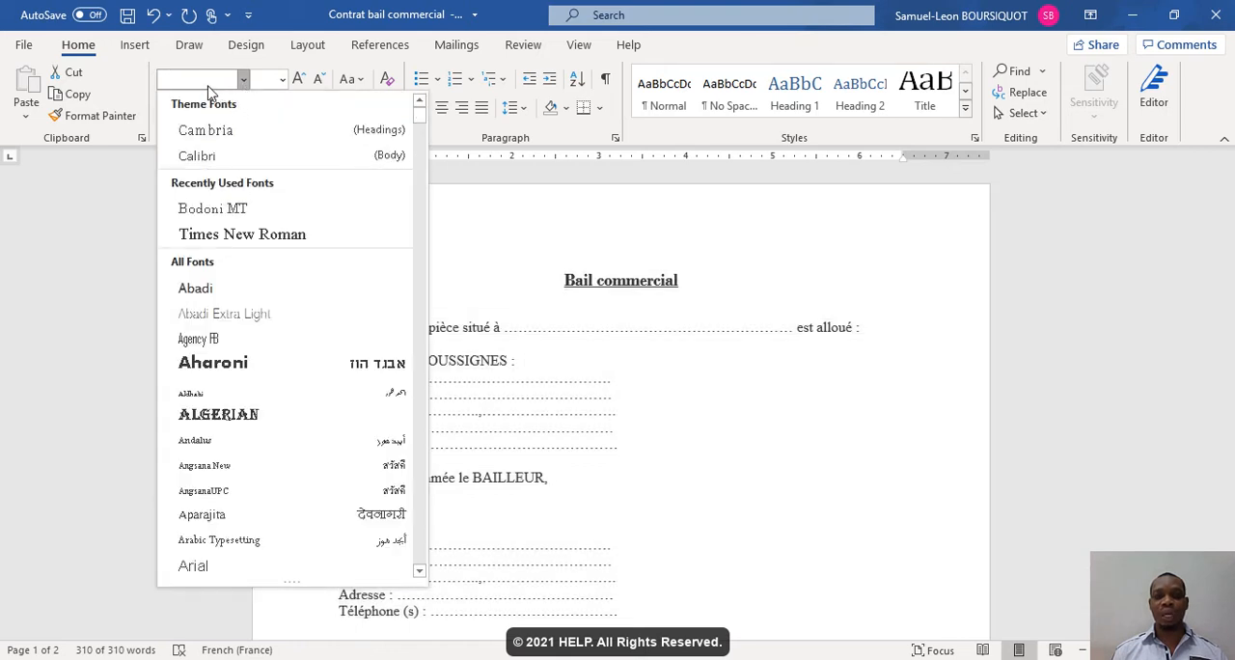
{"action": "key", "text": "ctrl+a"}
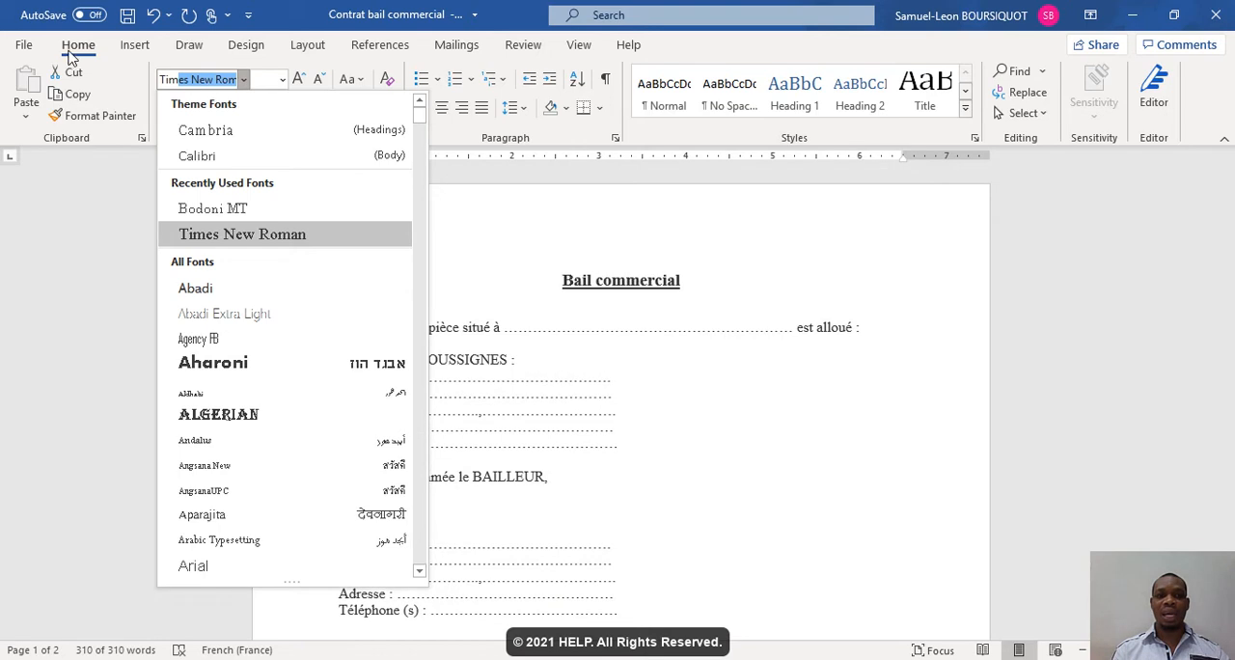
{"action": "left_click", "coordinate": [189, 231]}
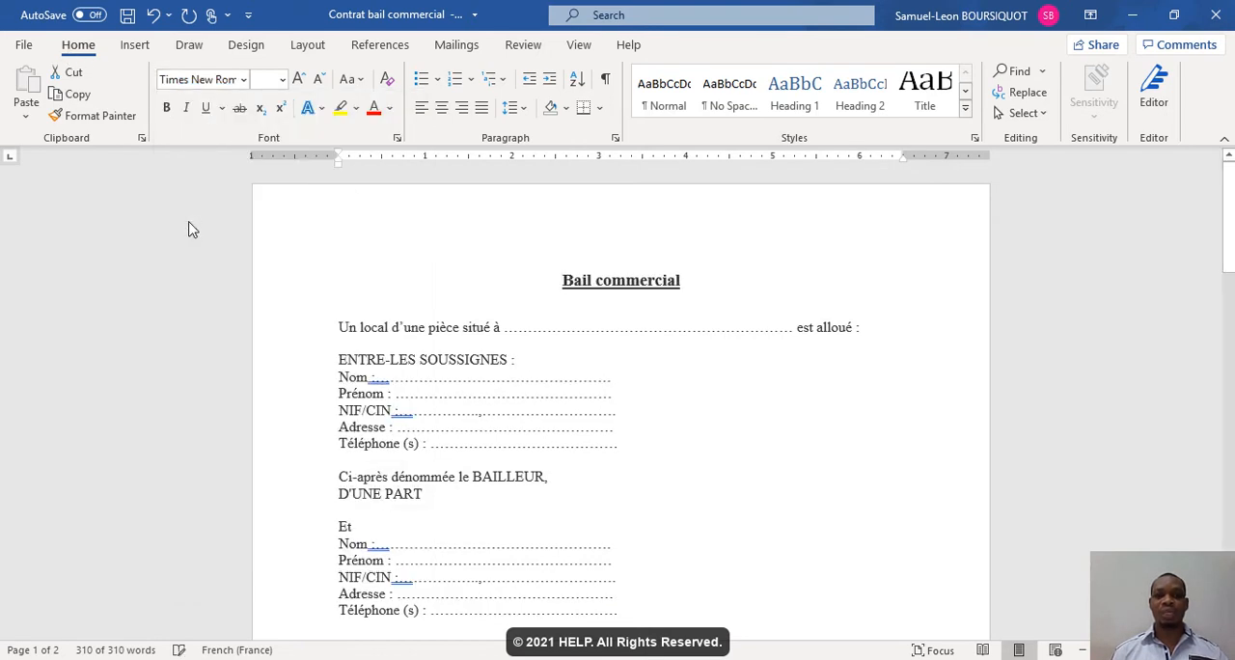
{"action": "key", "text": "ctrl+a"}
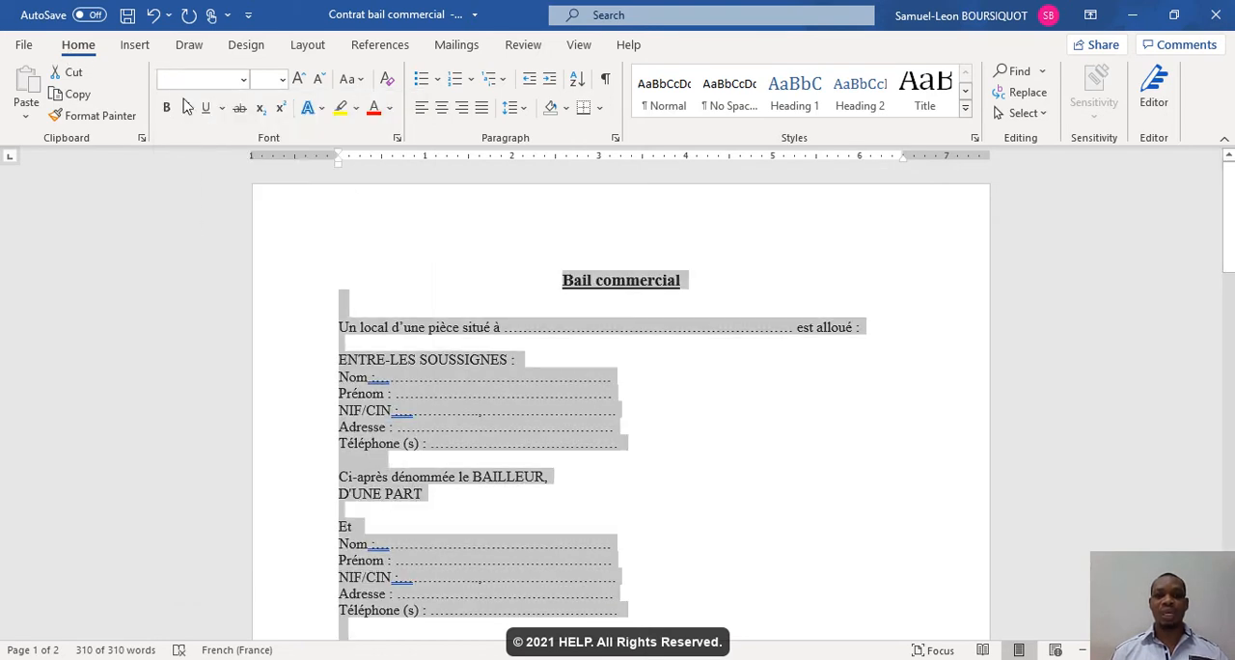
{"action": "left_click", "coordinate": [243, 81]}
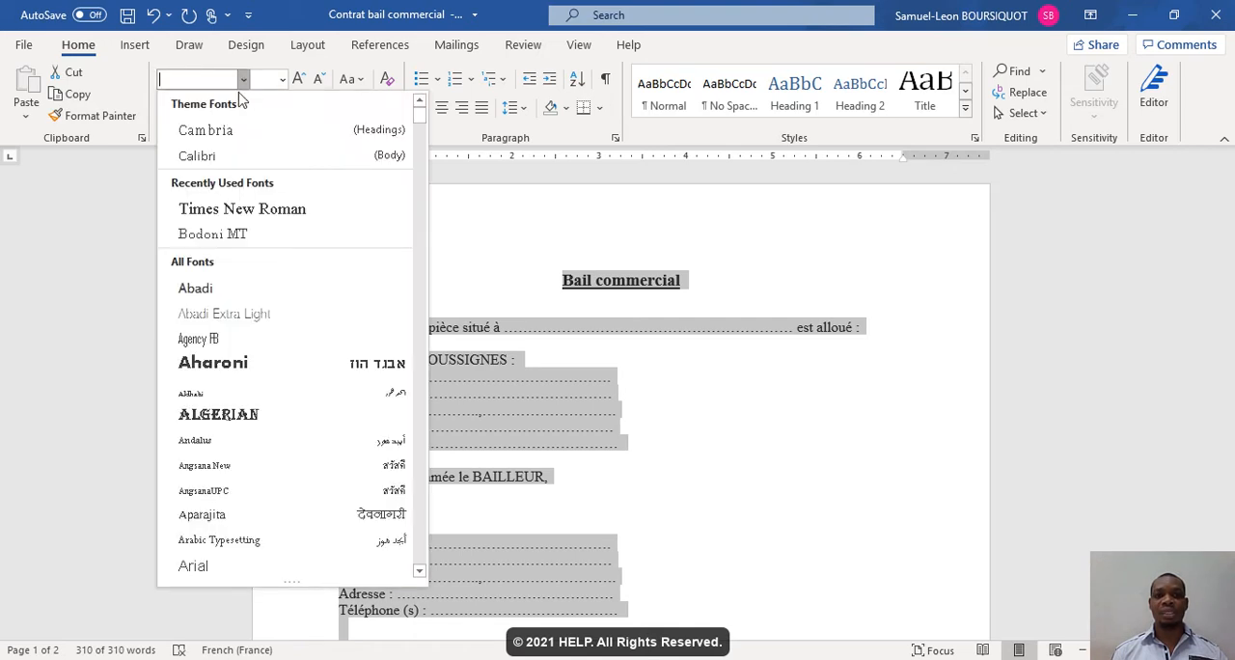
{"action": "left_click", "coordinate": [241, 209]}
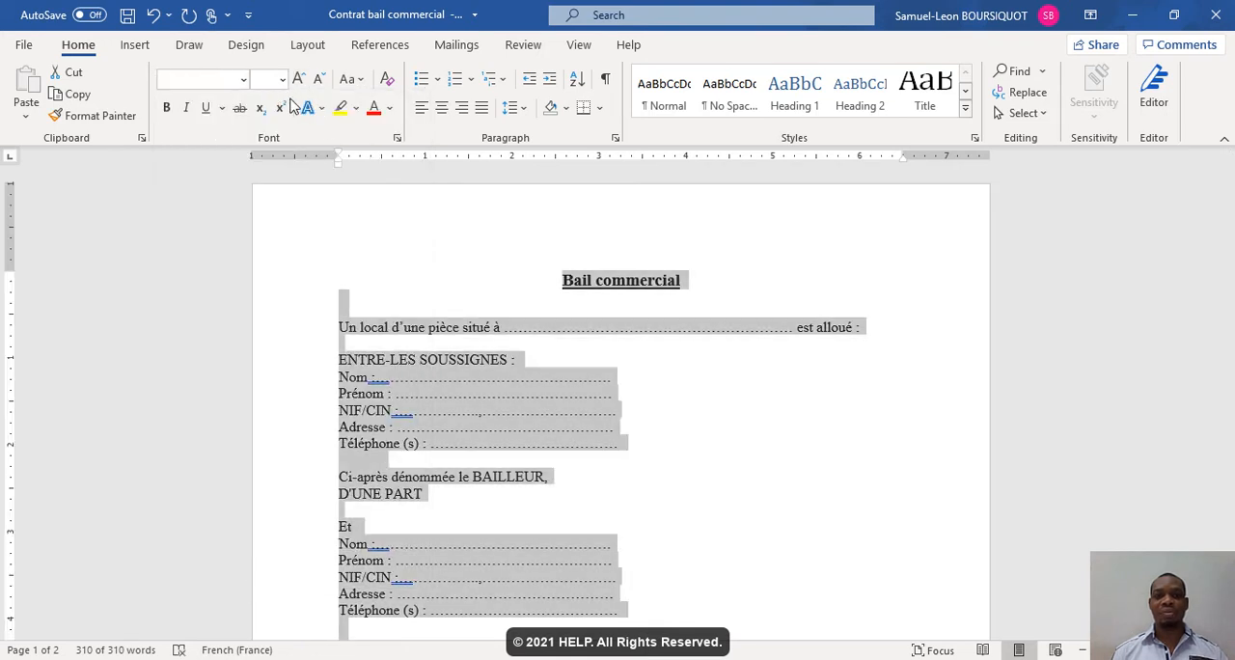
- Clear the selection and check the font and size of the body text and the title
{"action": "left_click", "coordinate": [429, 330]}
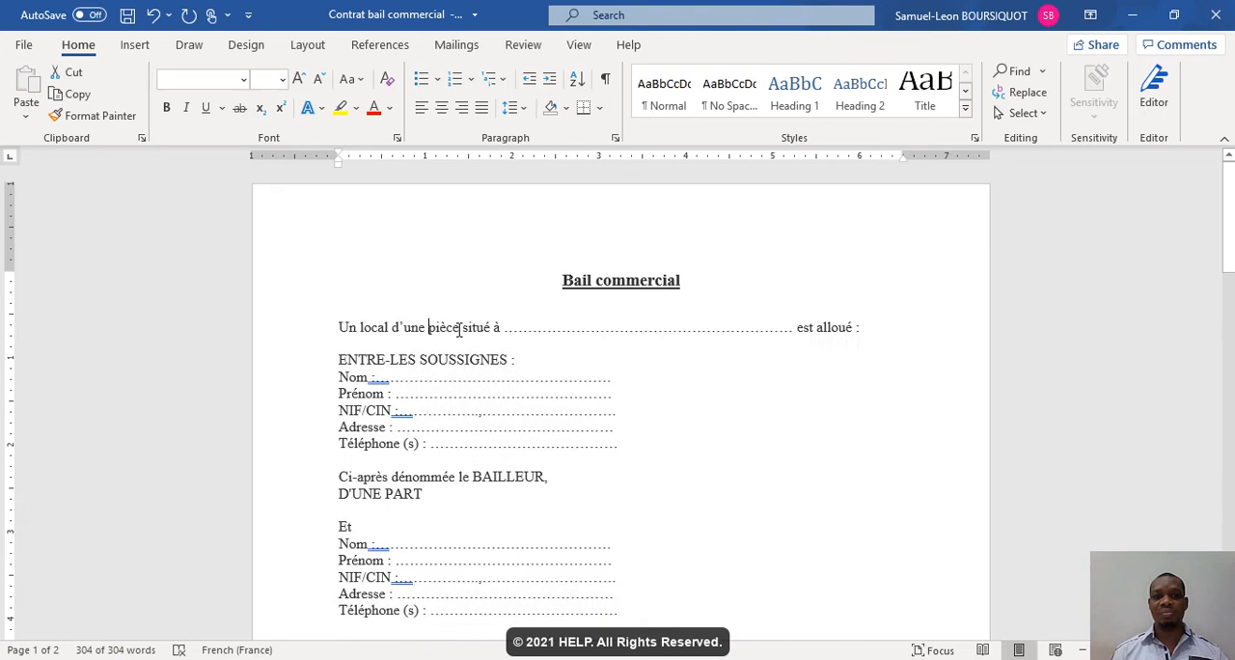
{"action": "left_click", "coordinate": [607, 284]}
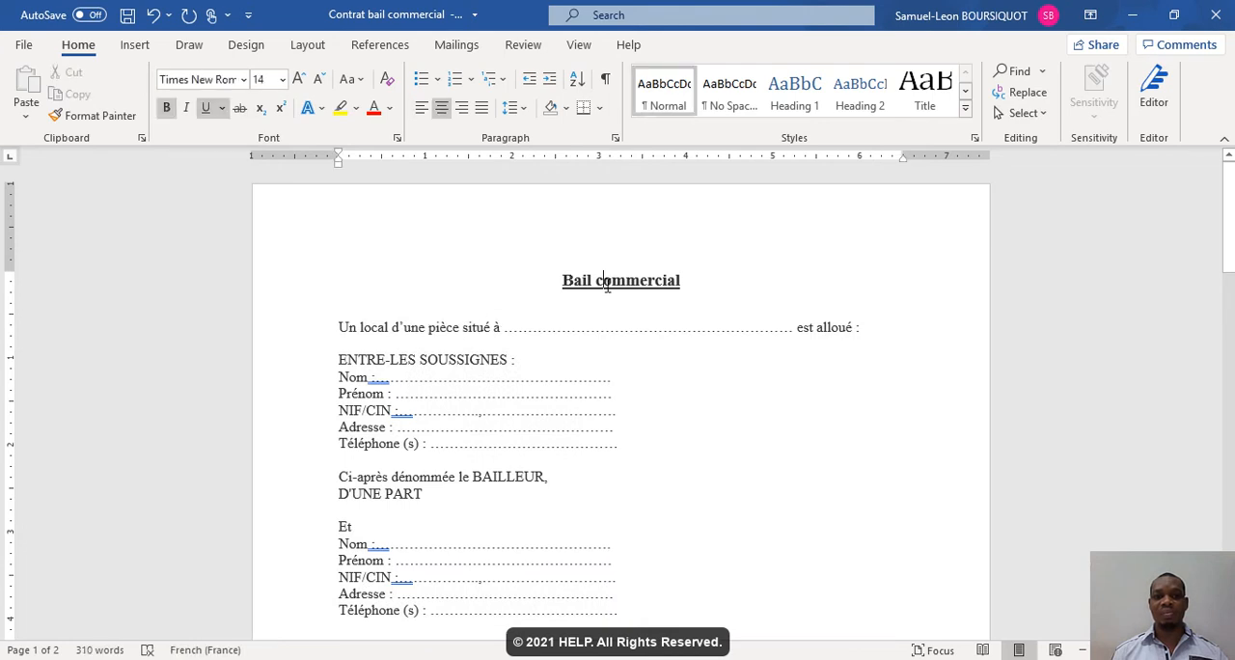
{"action": "left_click", "coordinate": [435, 345]}
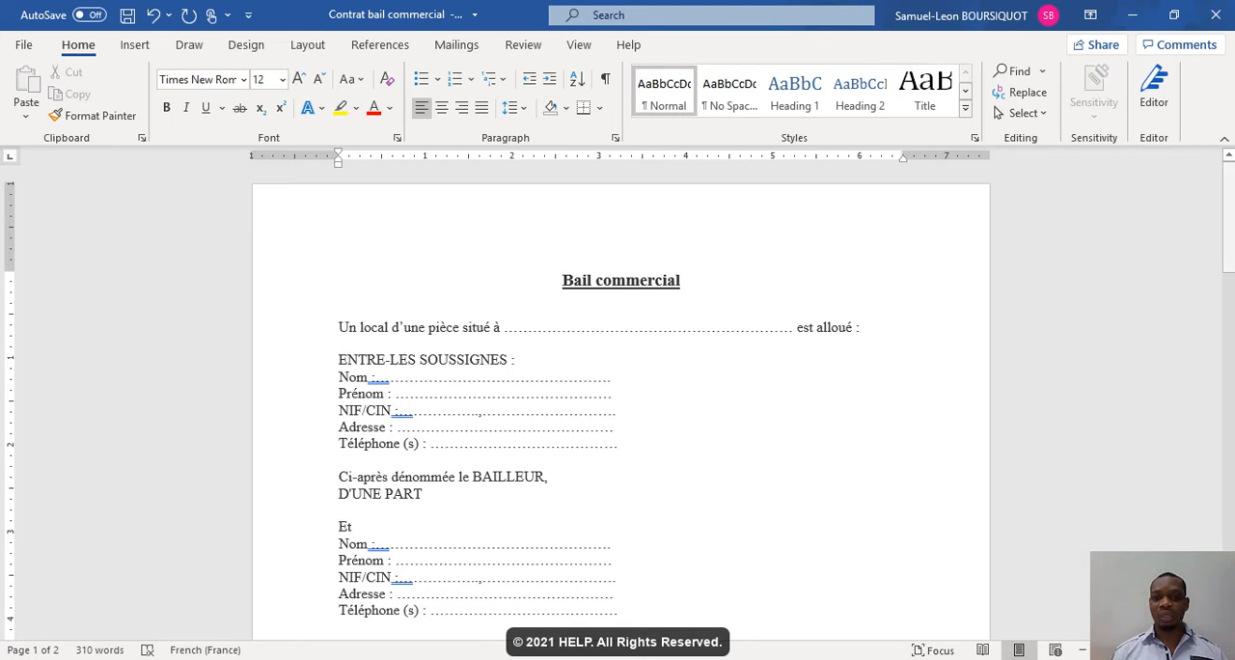
- Add a space after the colon on the first "Nom" and "NIF/CIN" lines and delete the stray comma in the NIF/CIN dots
{"action": "scroll", "coordinate": [530, 268], "scroll_direction": "down", "scroll_amount": 3}
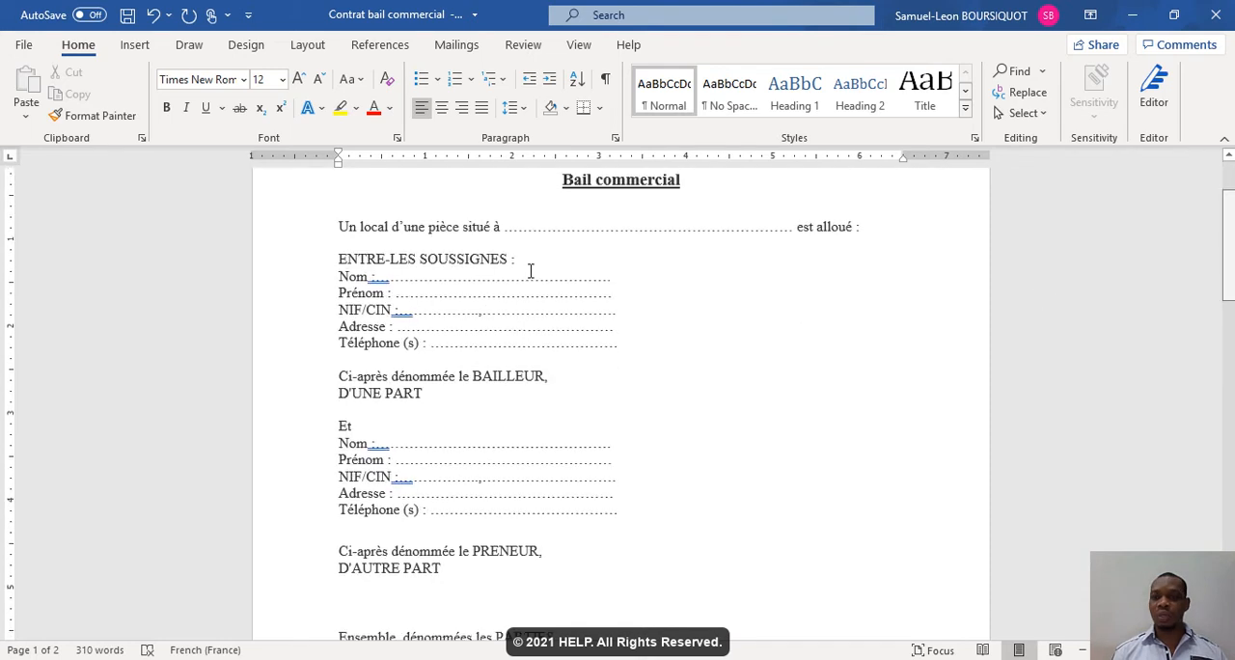
{"action": "left_click", "coordinate": [375, 256]}
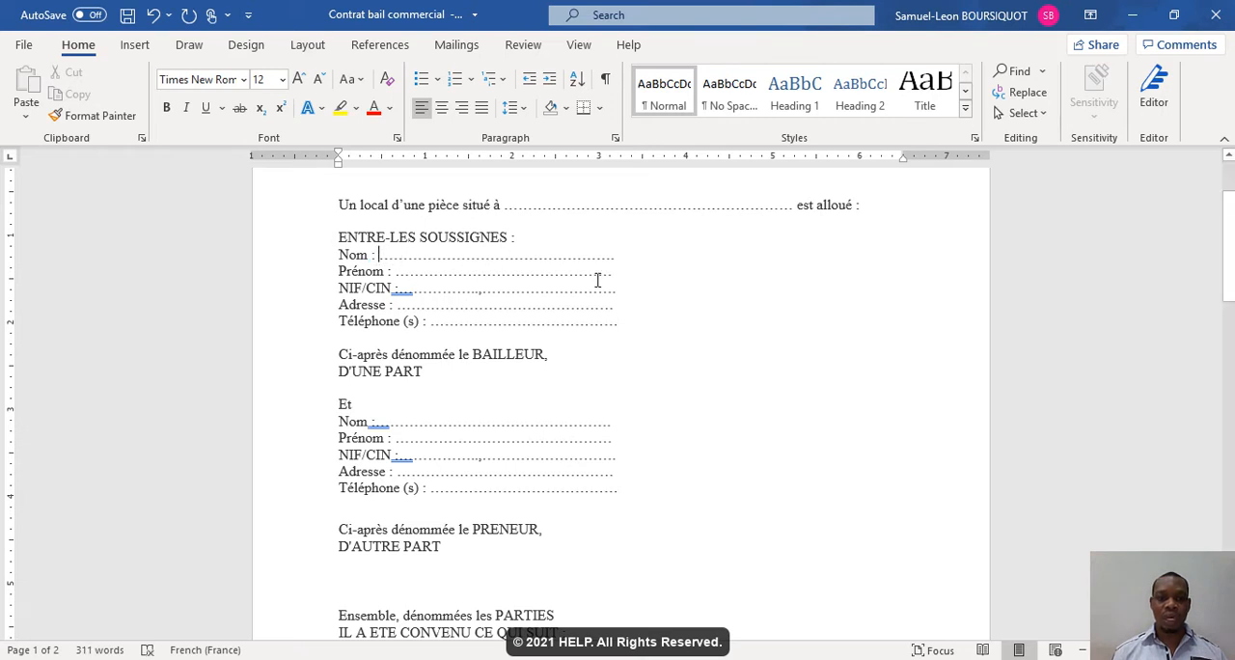
{"action": "left_click", "coordinate": [399, 288]}
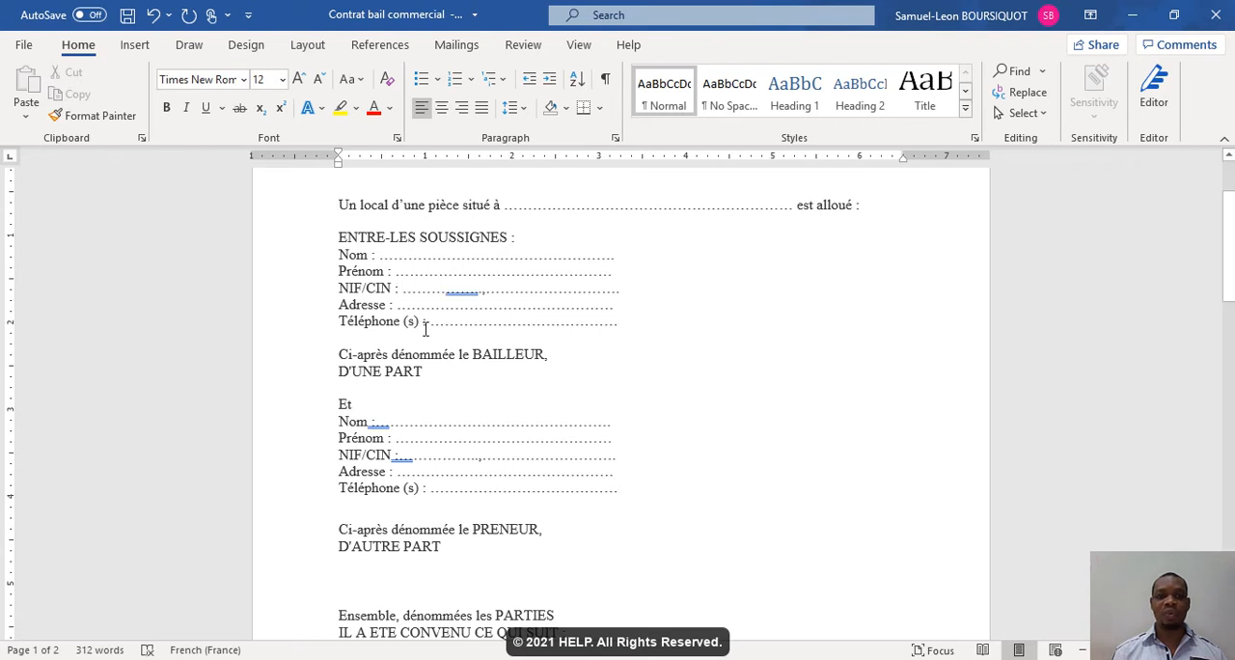
{"action": "left_click", "coordinate": [484, 289]}
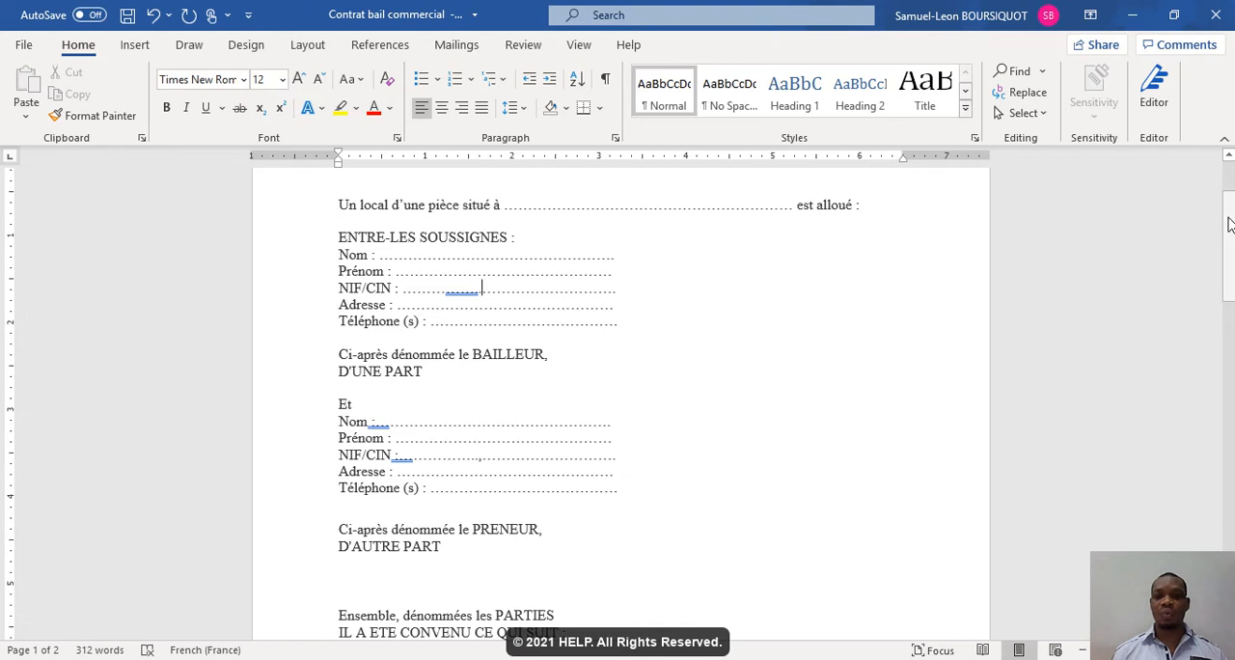
- Look through the section headings from DESIGNATION to RESPONSABILITES DU PRENEUR and check the title's formatting for comparison
{"action": "left_click_drag", "start_coordinate": [1229, 224], "coordinate": [1219, 321]}
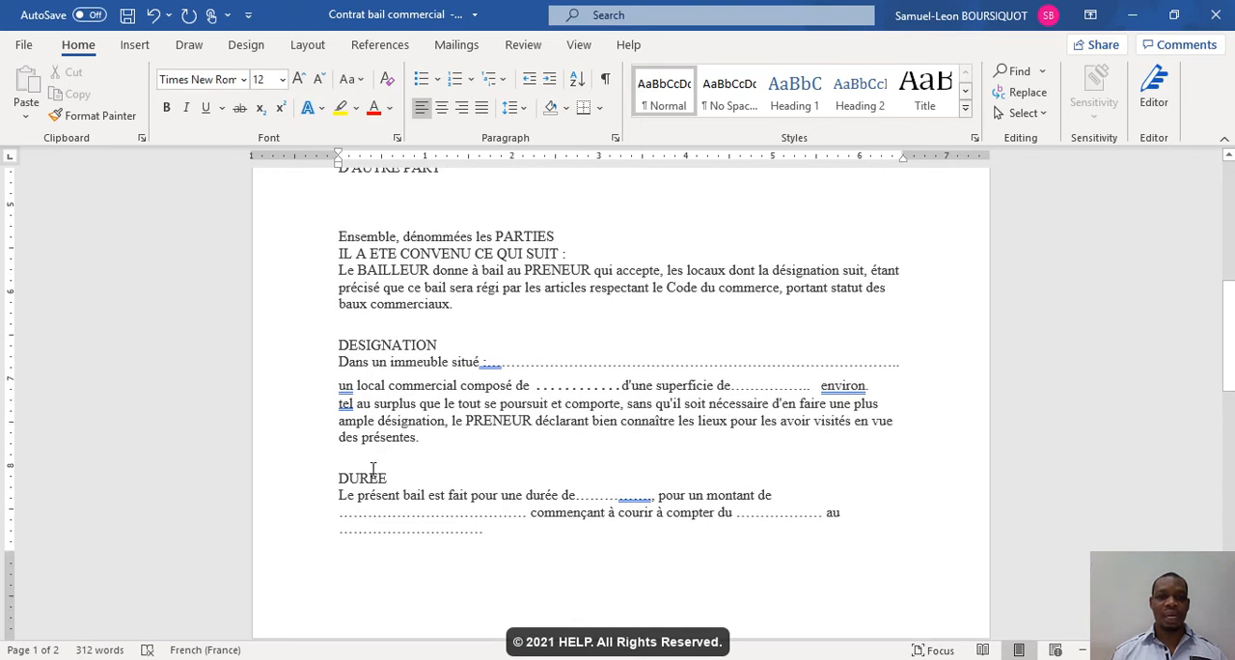
{"action": "left_click_drag", "start_coordinate": [1224, 376], "coordinate": [1213, 454]}
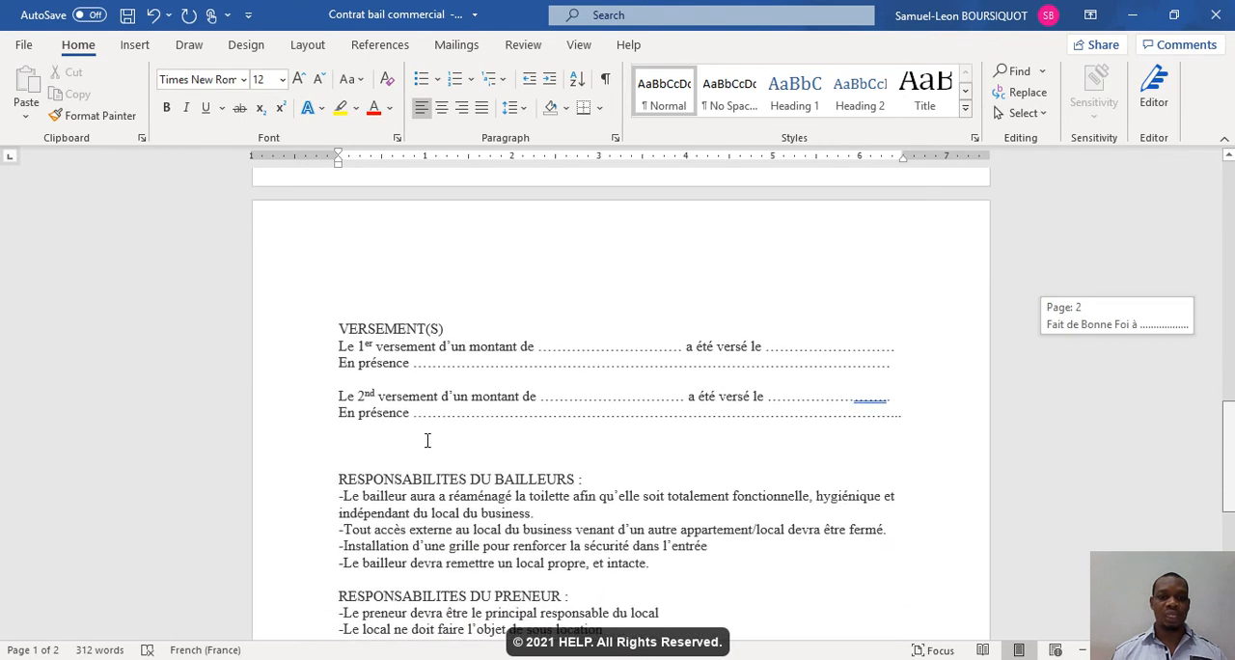
{"action": "scroll", "coordinate": [405, 386], "scroll_direction": "down", "scroll_amount": 3}
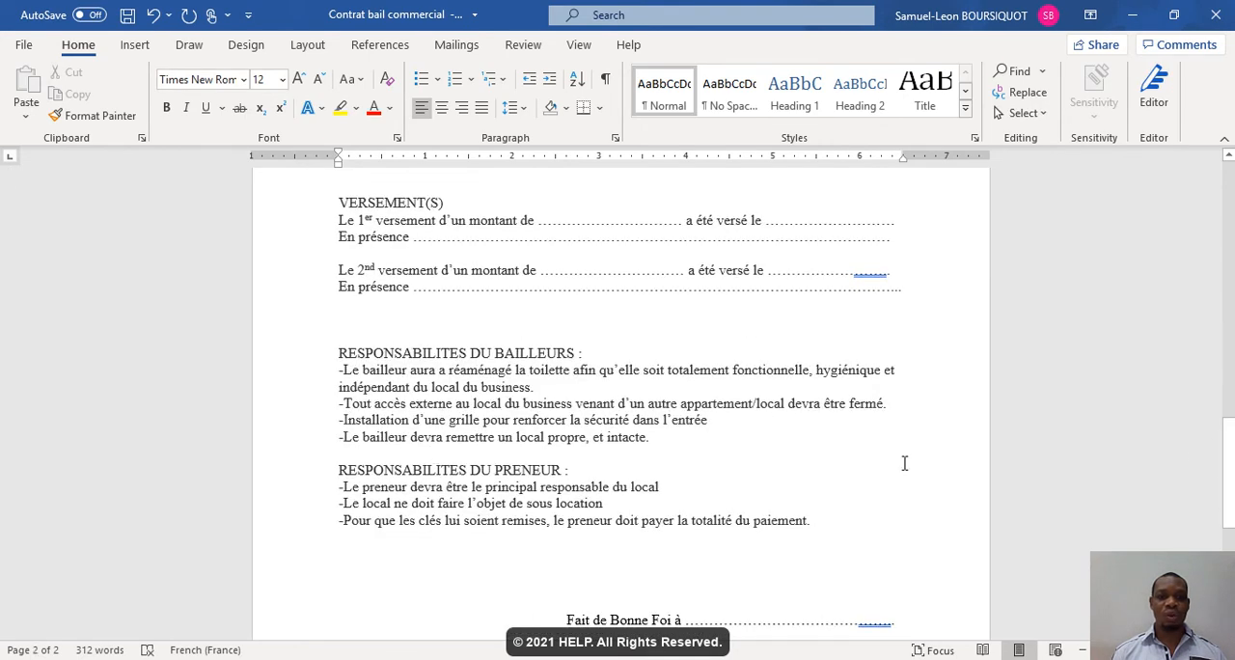
{"action": "left_click_drag", "start_coordinate": [1227, 425], "coordinate": [1228, 154]}
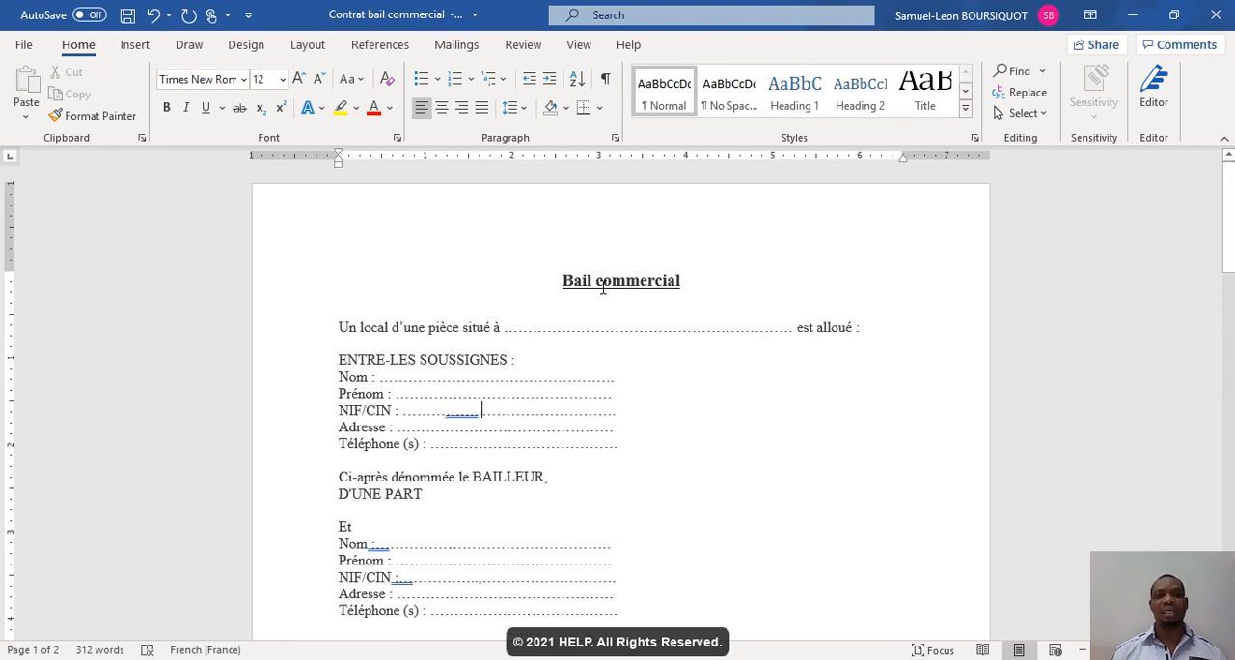
{"action": "left_click", "coordinate": [603, 286]}
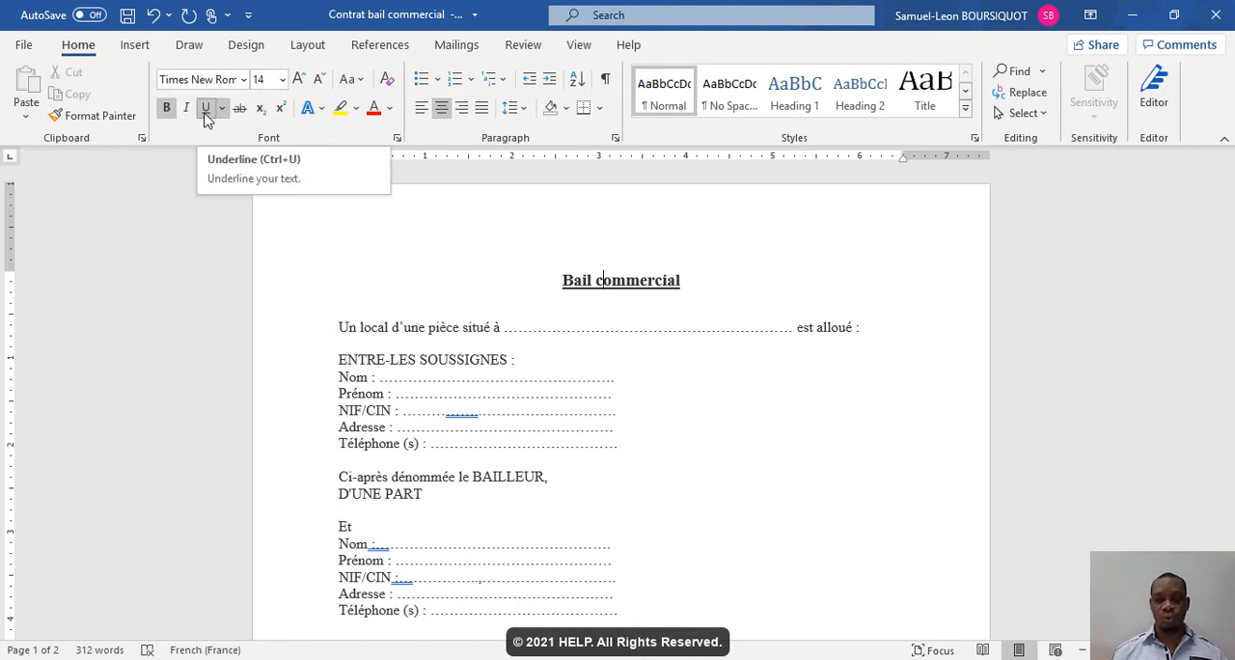
{"action": "left_click_drag", "start_coordinate": [1230, 286], "coordinate": [1230, 363]}
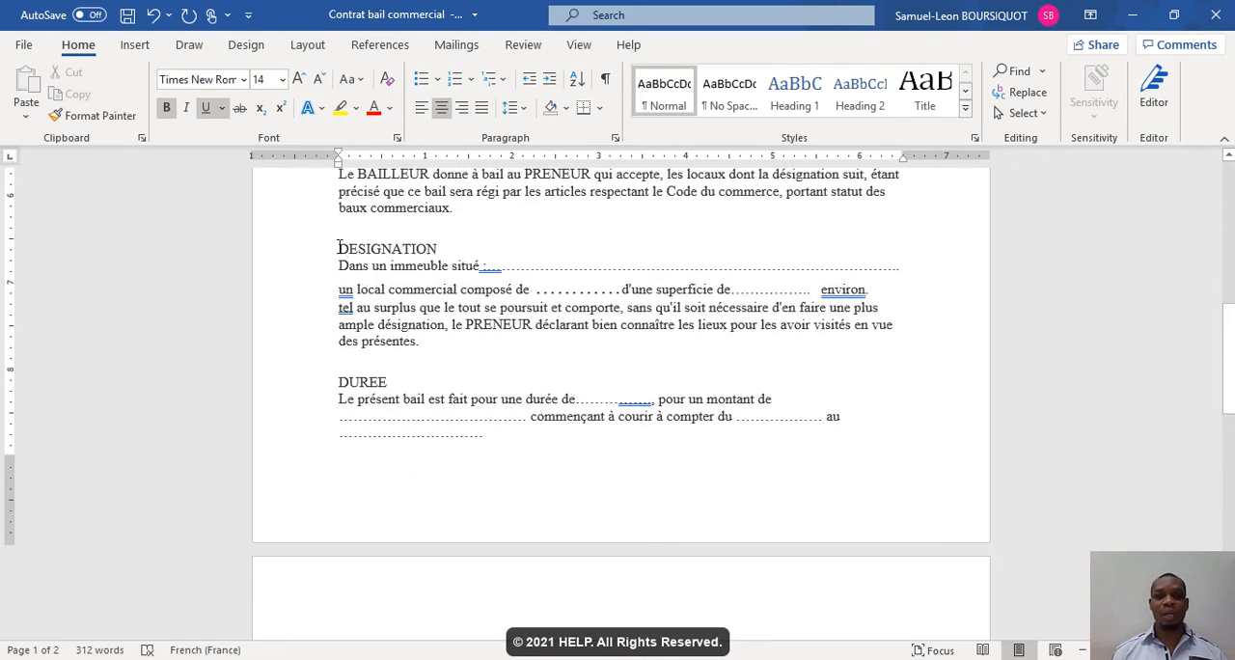
- Try size 14, bold and underline on the DESIGNATION heading, and remove its underline and bold again
{"action": "left_click_drag", "start_coordinate": [339, 248], "coordinate": [444, 249]}
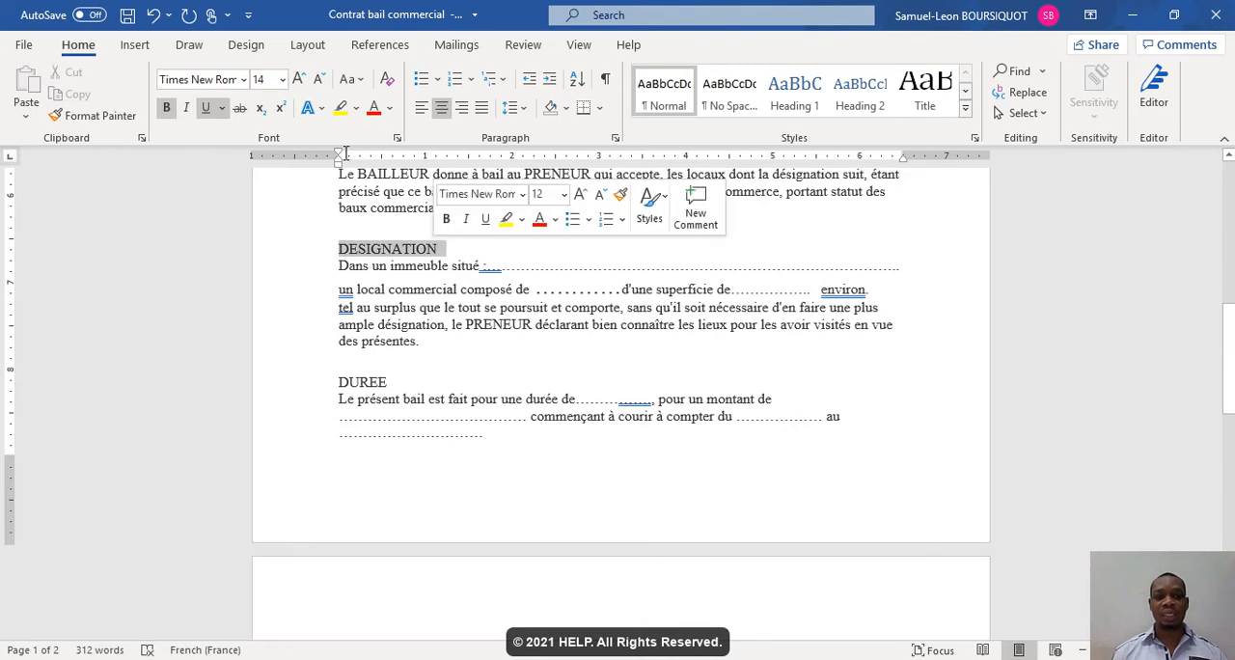
{"action": "left_click", "coordinate": [282, 80]}
{"action": "left_click", "coordinate": [269, 206]}
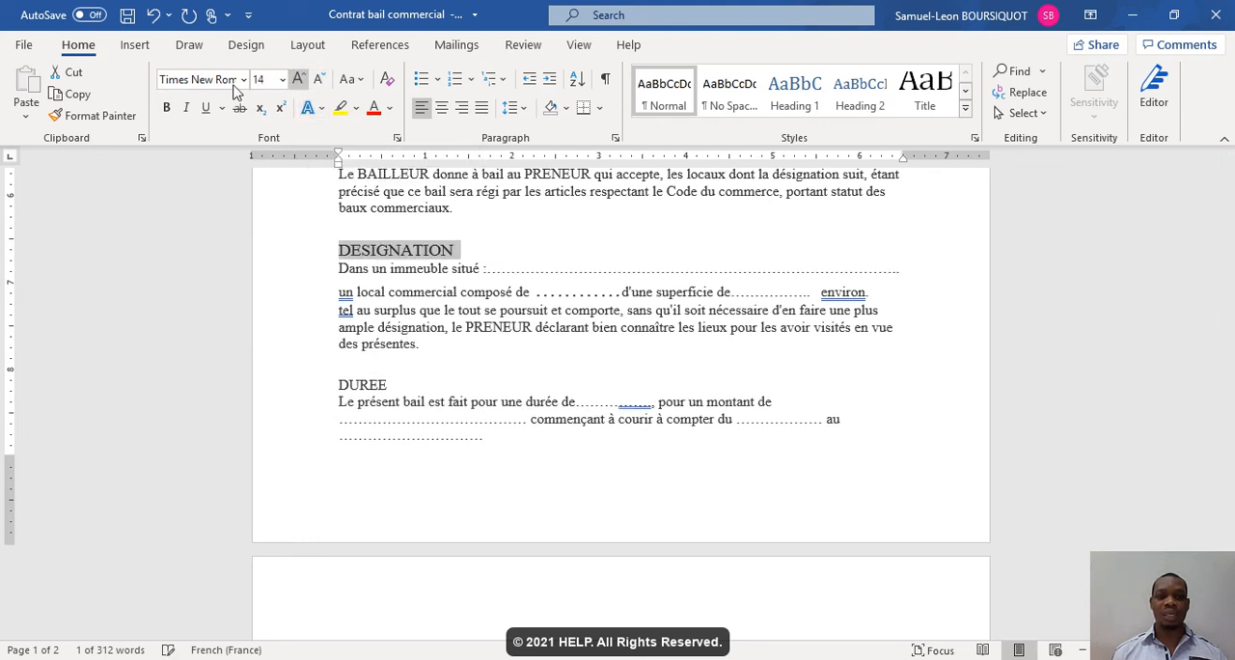
{"action": "left_click", "coordinate": [166, 107]}
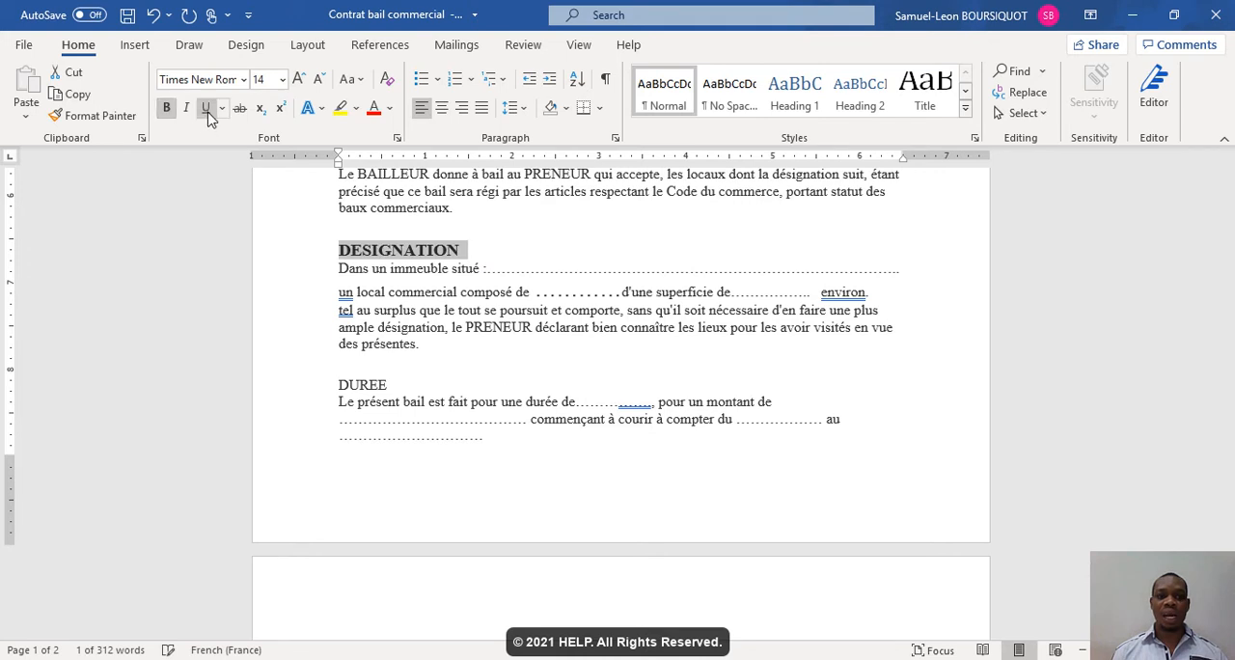
{"action": "left_click", "coordinate": [206, 108]}
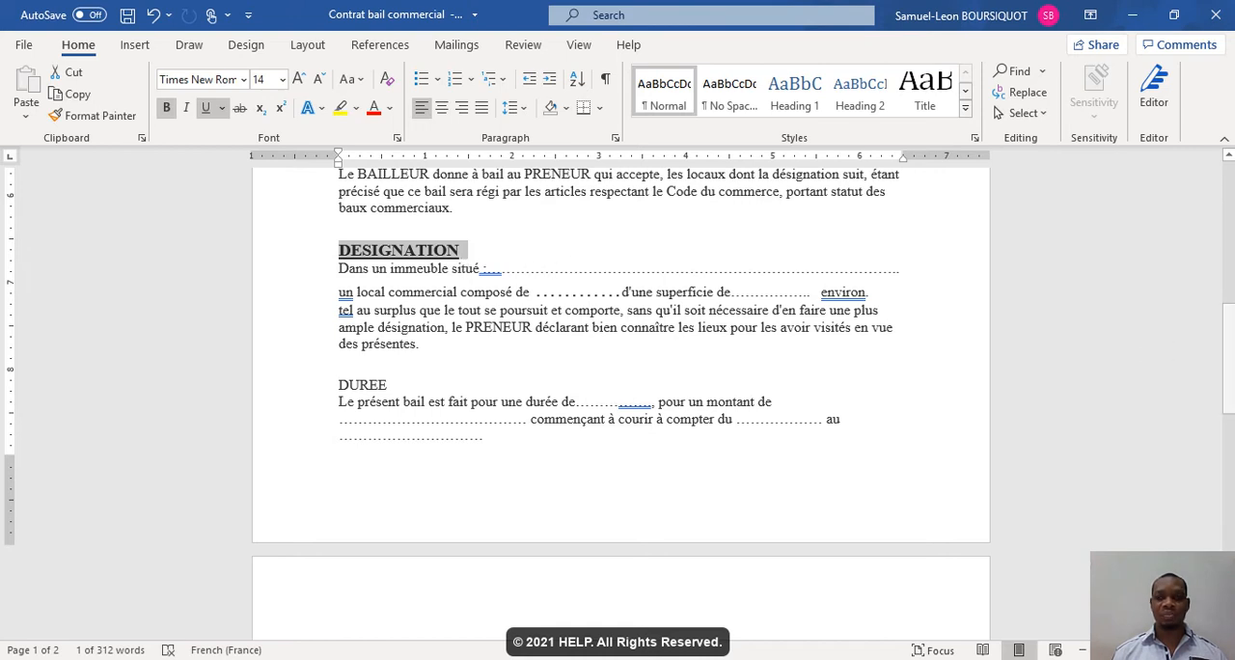
{"action": "key", "text": "ctrl+u"}
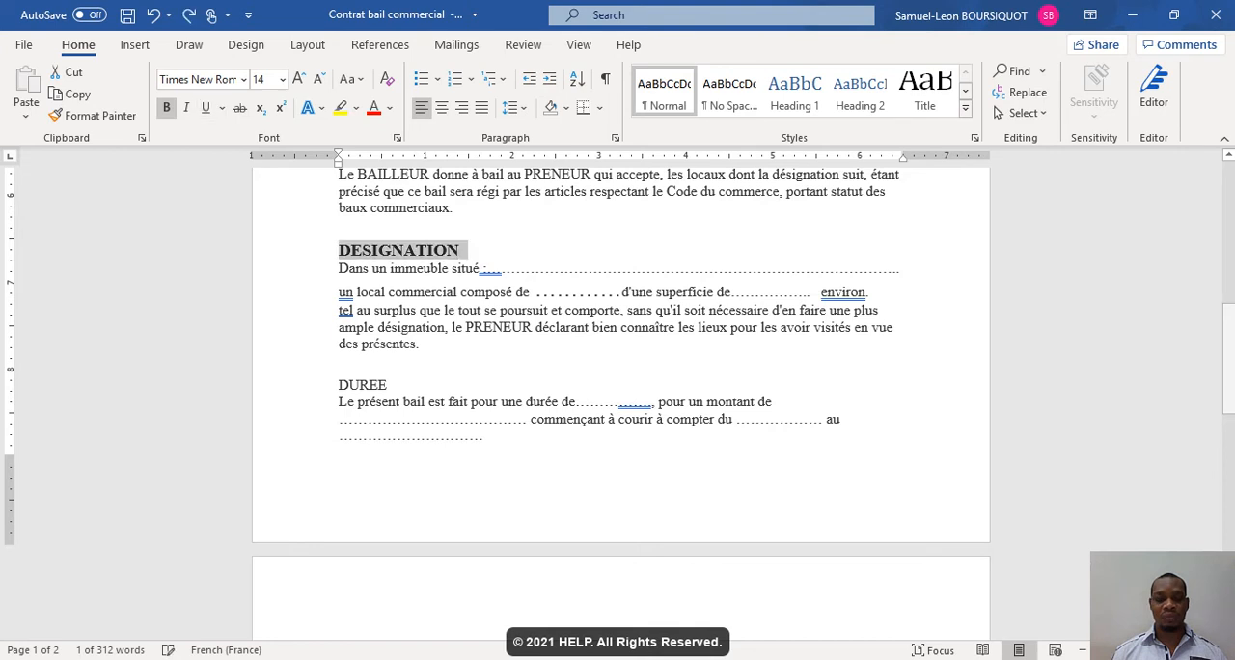
{"action": "key", "text": "ctrl+b"}
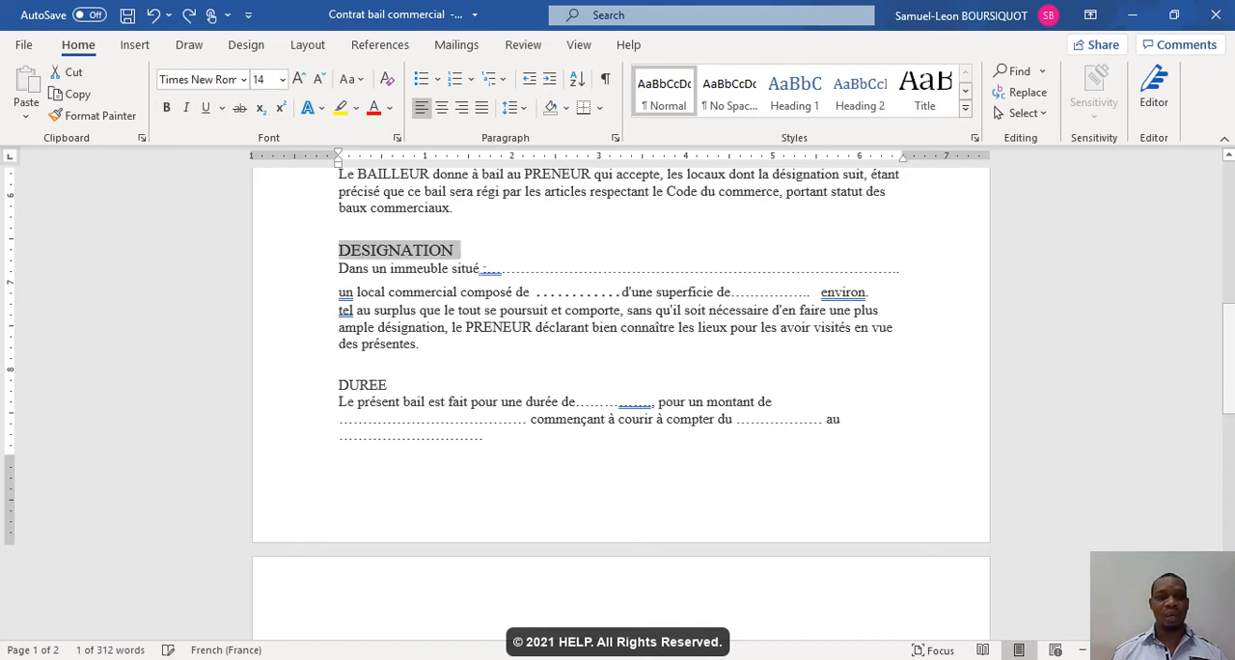
- Copy the formatting of the title "Bail commercial" onto the DESIGNATION heading with Format Painter and left-align that heading
{"action": "scroll", "coordinate": [692, 276], "scroll_direction": "up", "scroll_amount": 15}
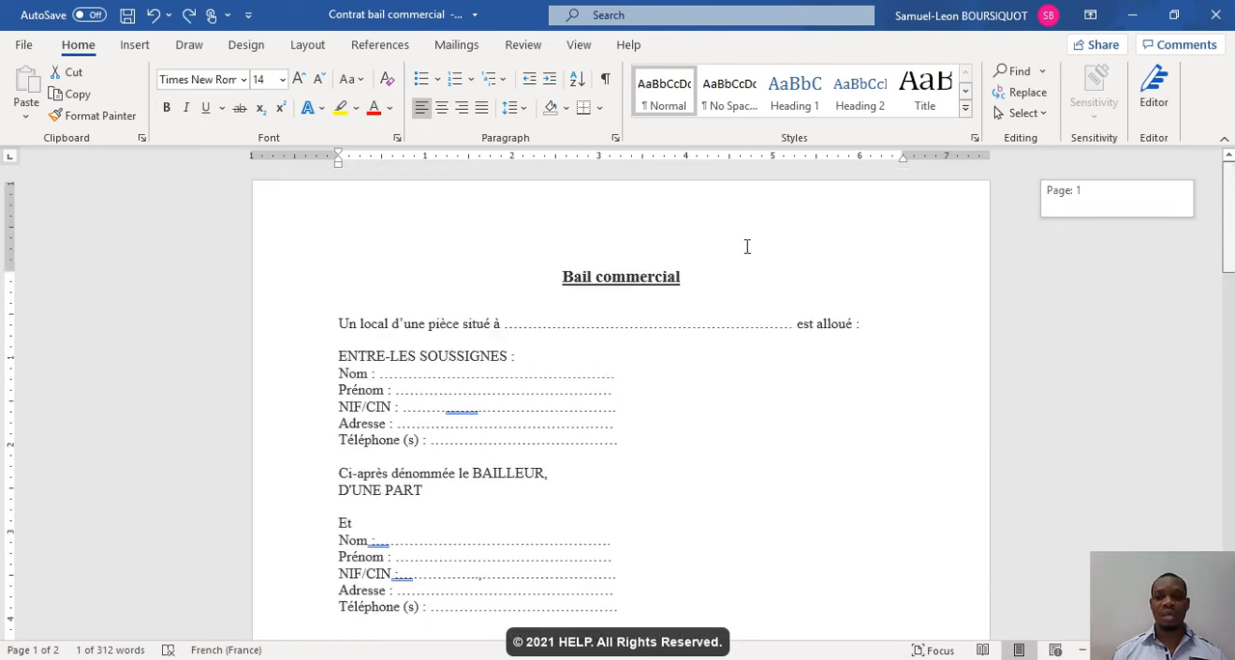
{"action": "left_click_drag", "start_coordinate": [689, 279], "coordinate": [565, 280]}
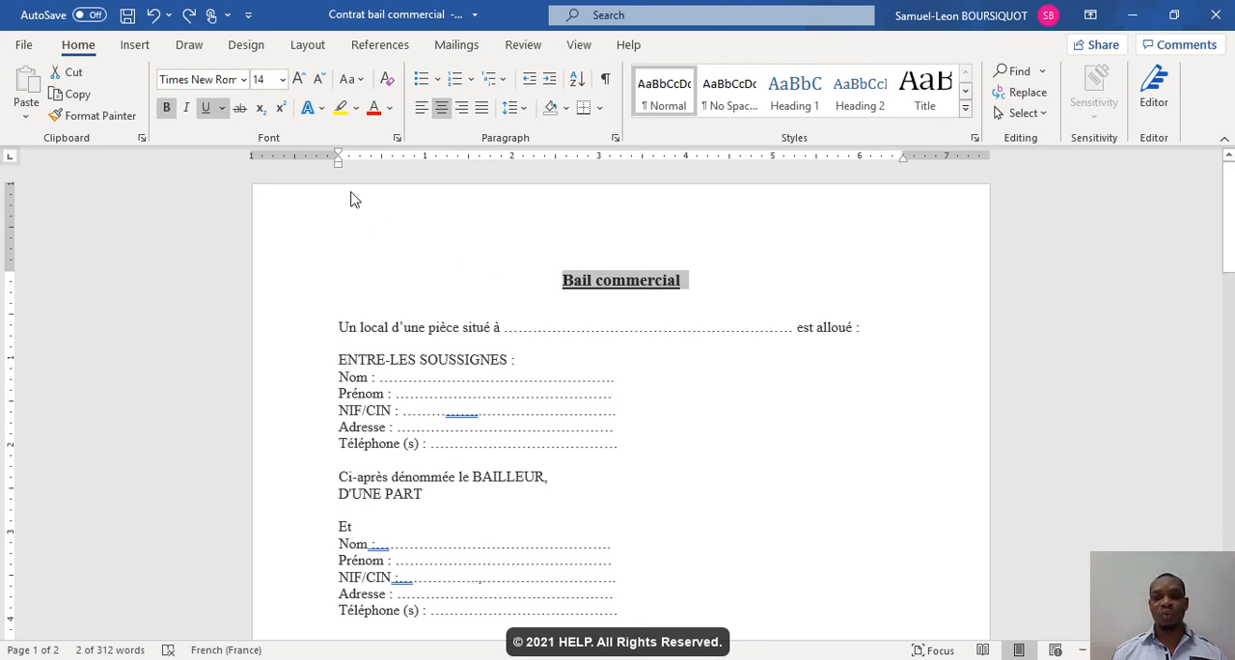
{"action": "left_click", "coordinate": [123, 123]}
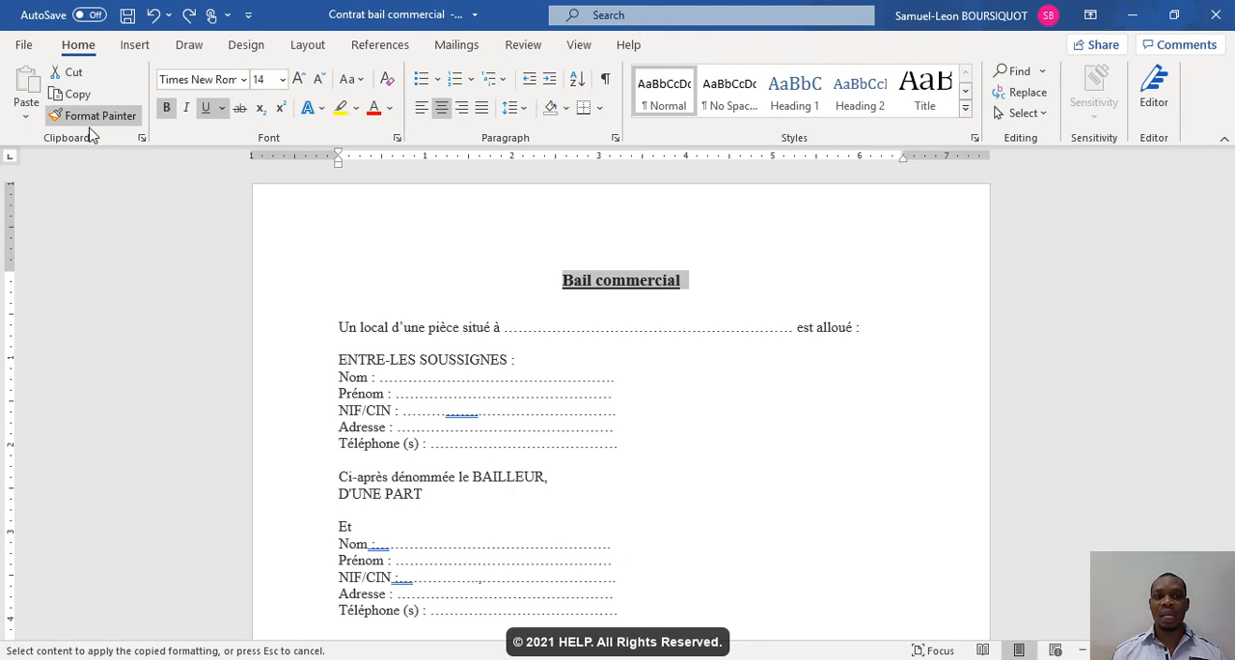
{"action": "left_click_drag", "start_coordinate": [1229, 220], "coordinate": [1232, 317]}
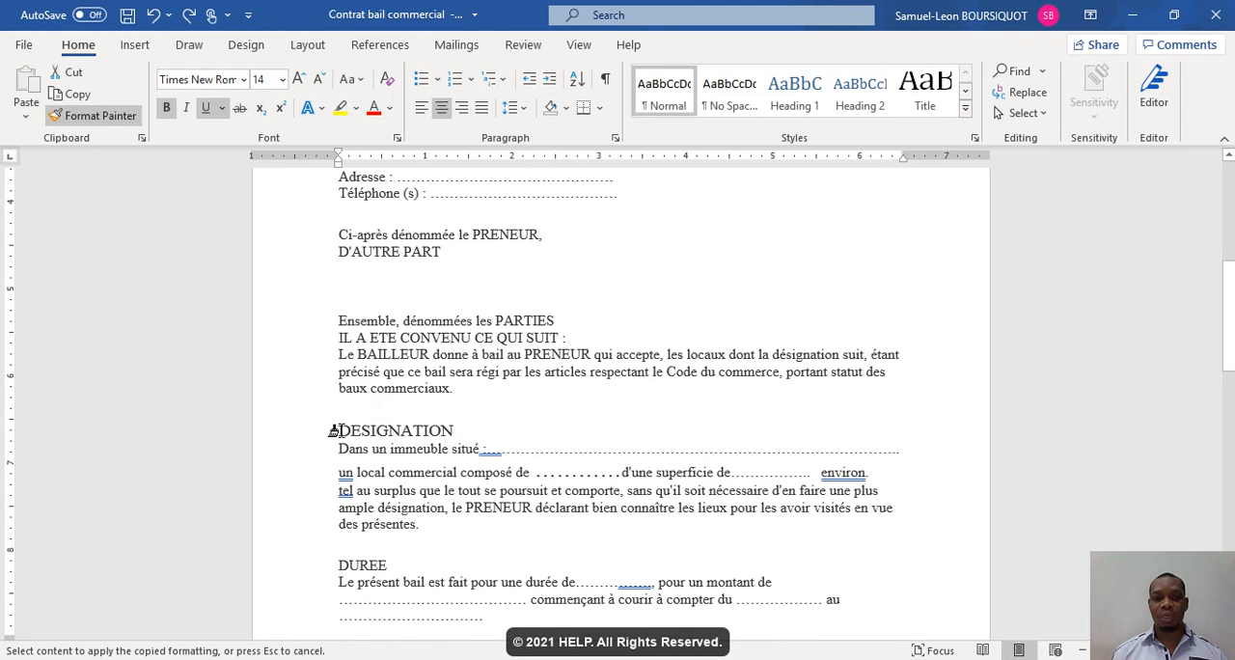
{"action": "left_click_drag", "start_coordinate": [337, 430], "coordinate": [424, 428]}
{"action": "left_click_drag", "start_coordinate": [445, 431], "coordinate": [446, 433]}
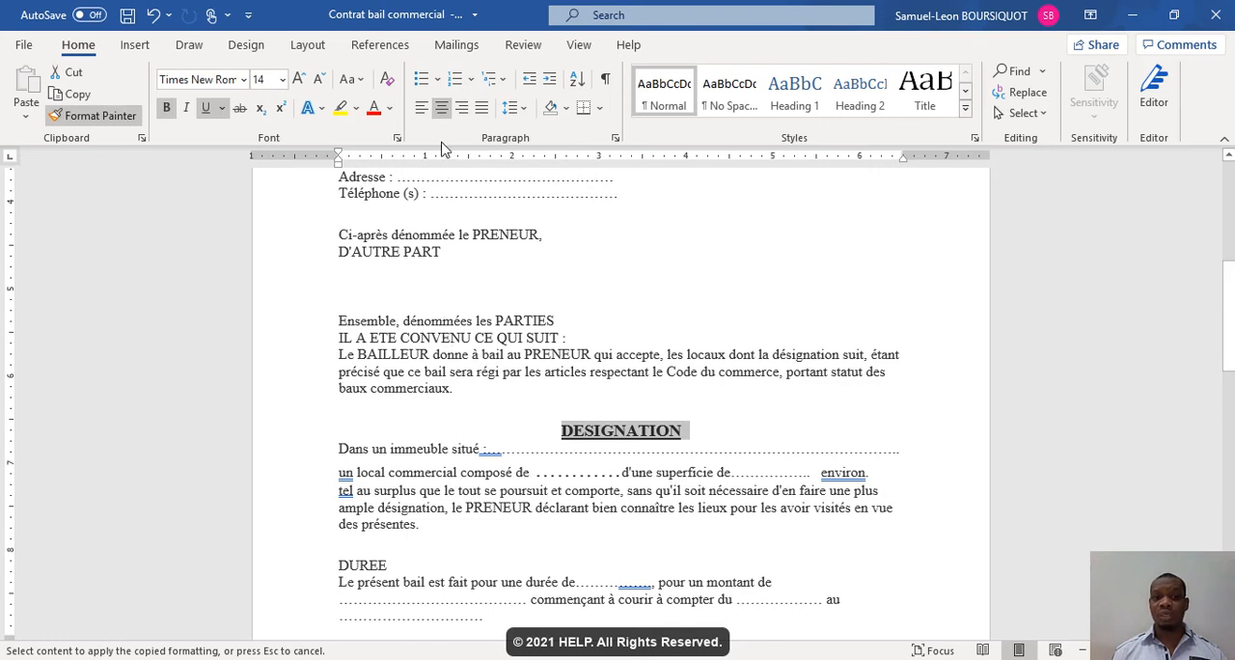
{"action": "left_click", "coordinate": [422, 112]}
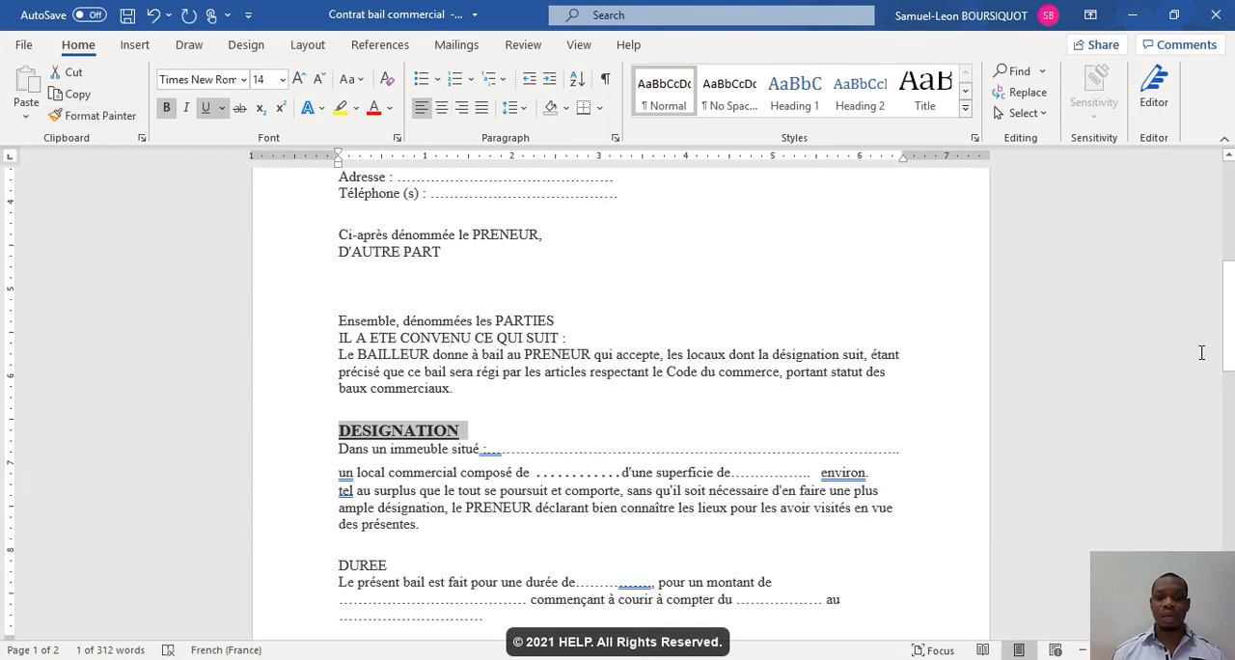
- Left-align the title "Bail commercial" and pick up its formatting with Format Painter for repeated use
{"action": "left_click_drag", "start_coordinate": [1223, 358], "coordinate": [1231, 162]}
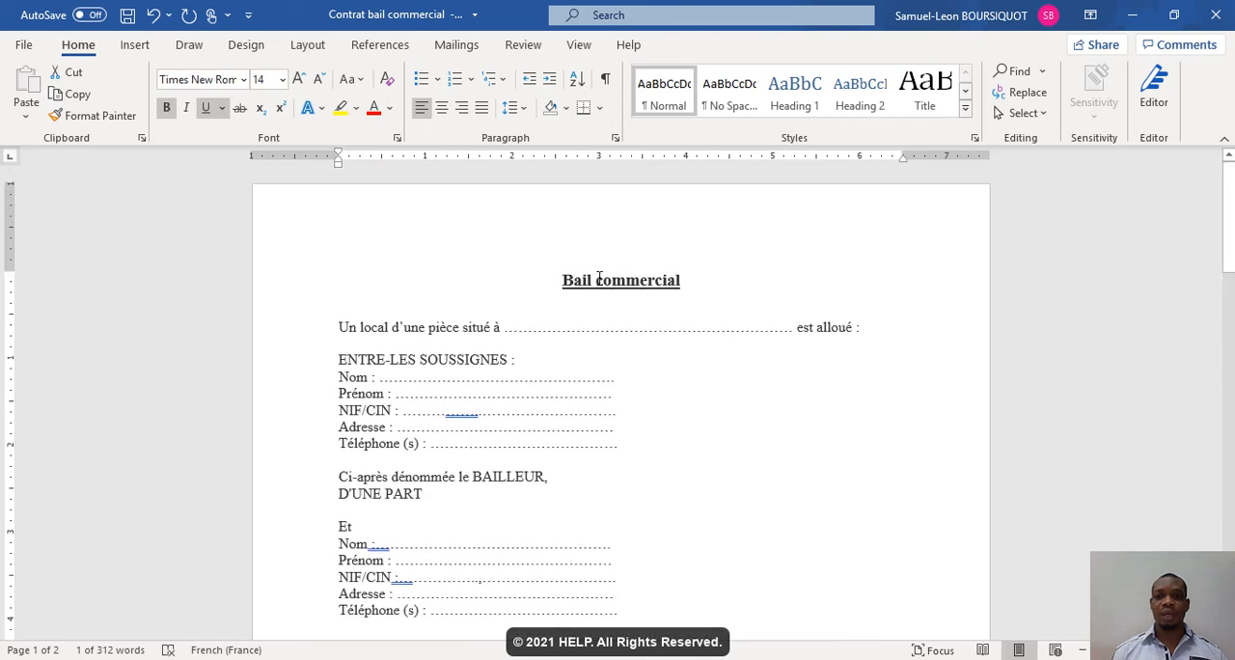
{"action": "left_click_drag", "start_coordinate": [563, 281], "coordinate": [687, 280]}
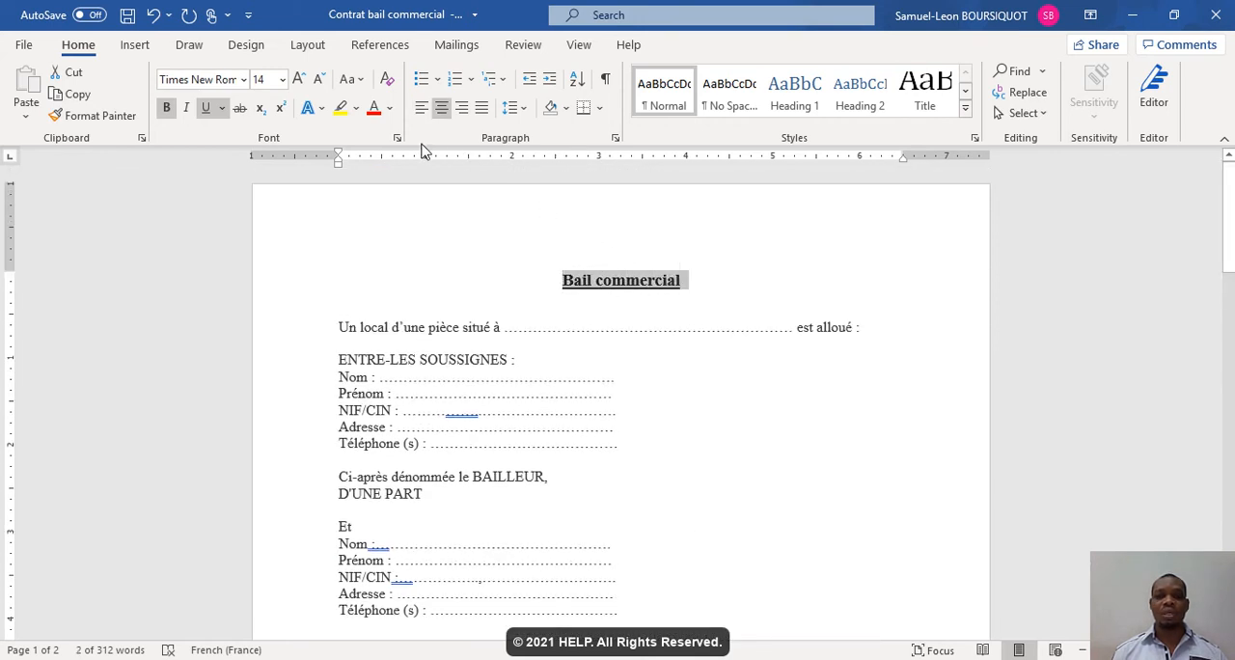
{"action": "left_click", "coordinate": [111, 121]}
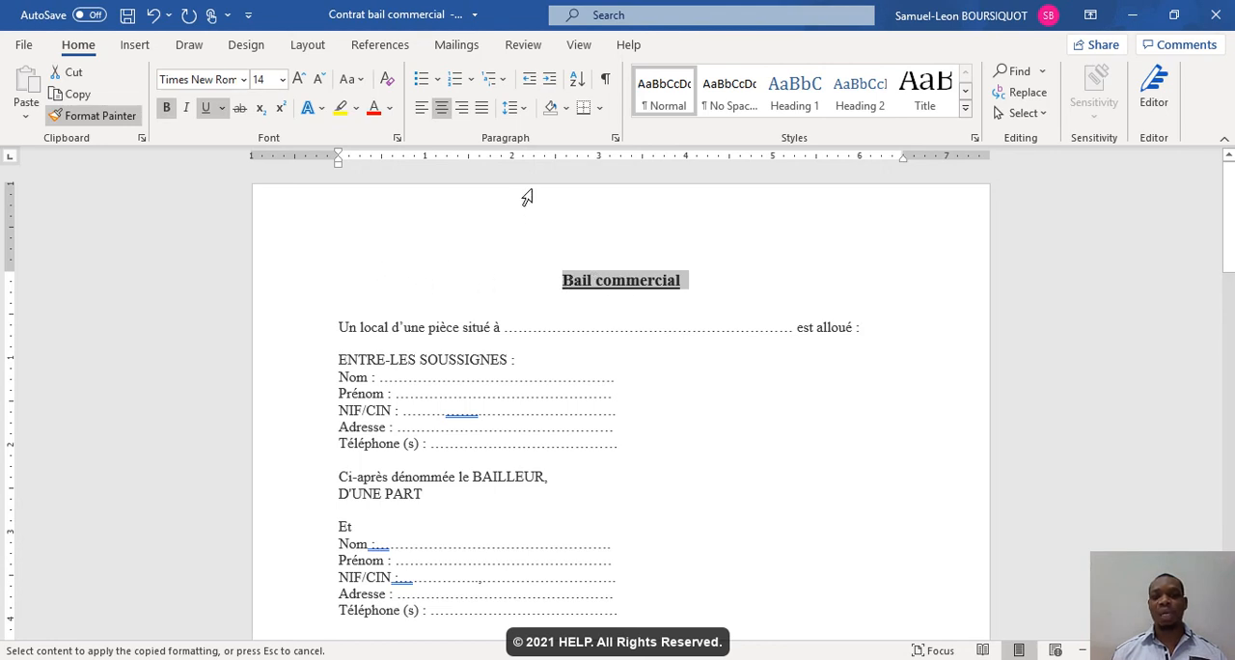
{"action": "left_click", "coordinate": [422, 107]}
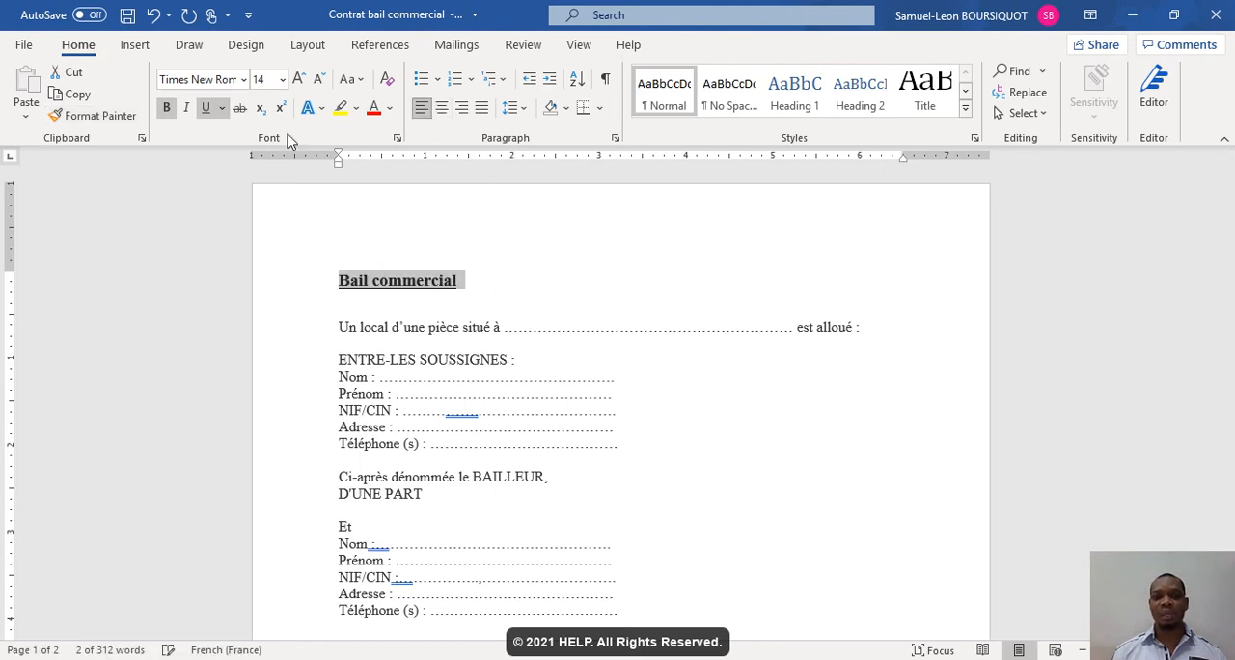
{"action": "left_click", "coordinate": [107, 116]}
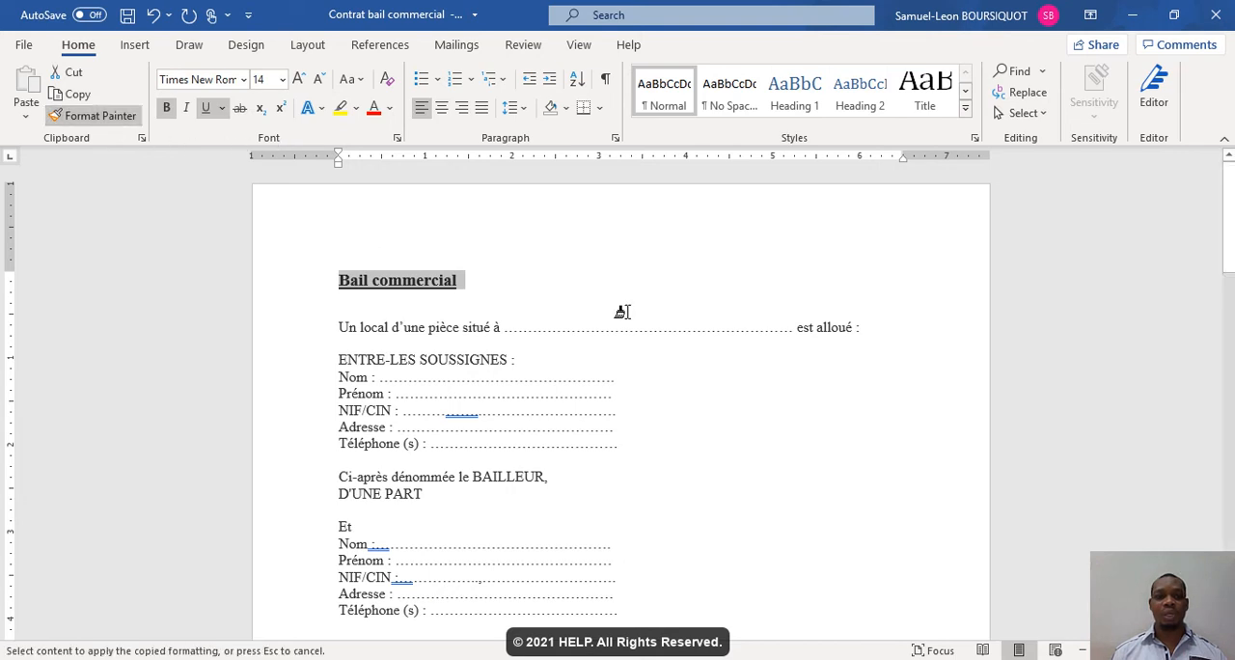
- Apply the copied title formatting to the headings DUREE, VERSEMENT(S), RESPONSABILITES DU BAILLEURS and RESPONSABILITES DU PRENEUR
{"action": "left_click_drag", "start_coordinate": [1229, 220], "coordinate": [1228, 368]}
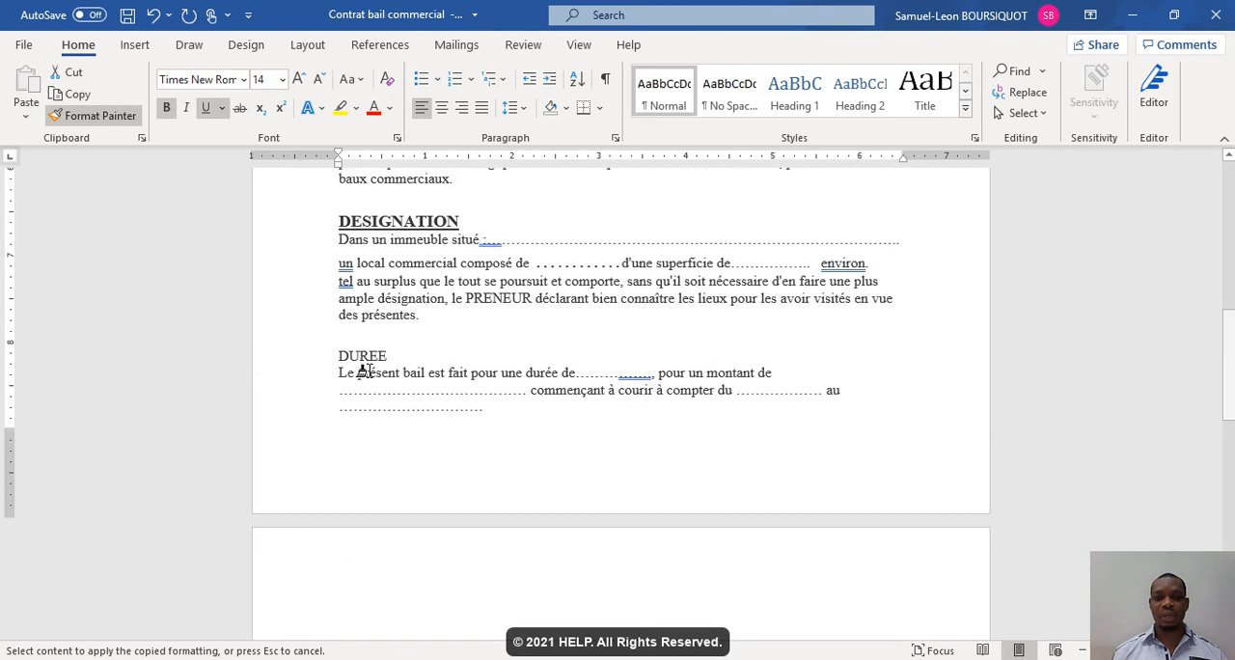
{"action": "left_click_drag", "start_coordinate": [333, 358], "coordinate": [397, 360]}
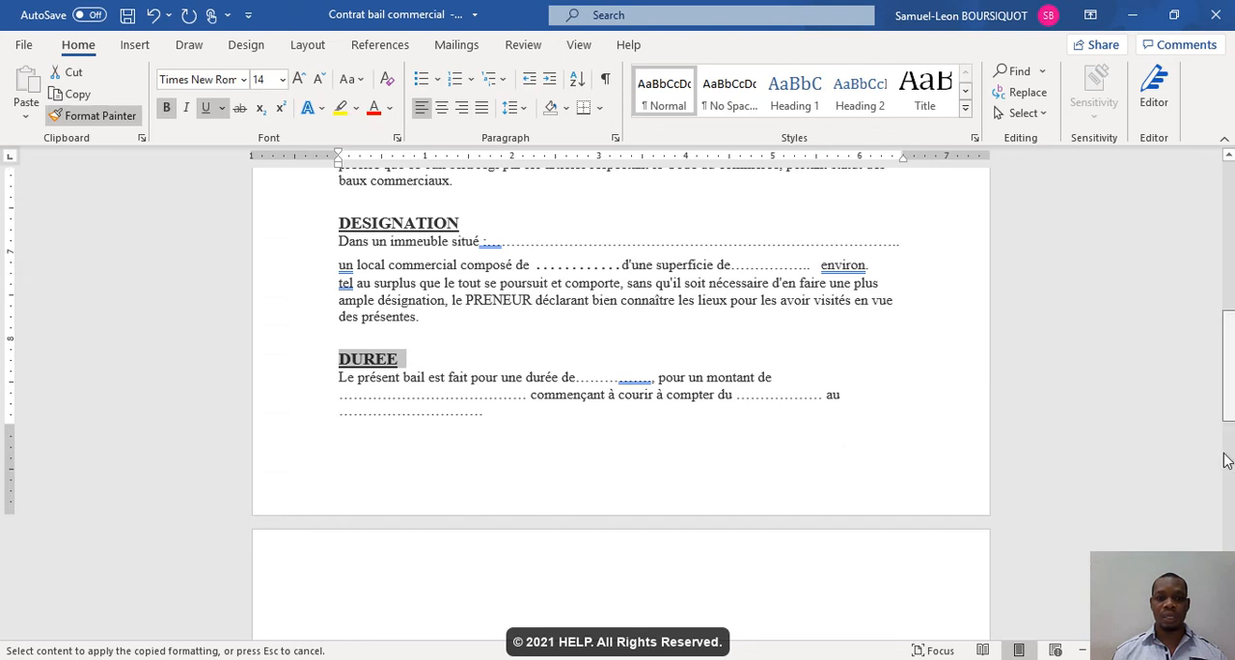
{"action": "scroll", "coordinate": [918, 417], "scroll_direction": "down", "scroll_amount": 5}
{"action": "scroll", "coordinate": [920, 417], "scroll_direction": "down", "scroll_amount": 2}
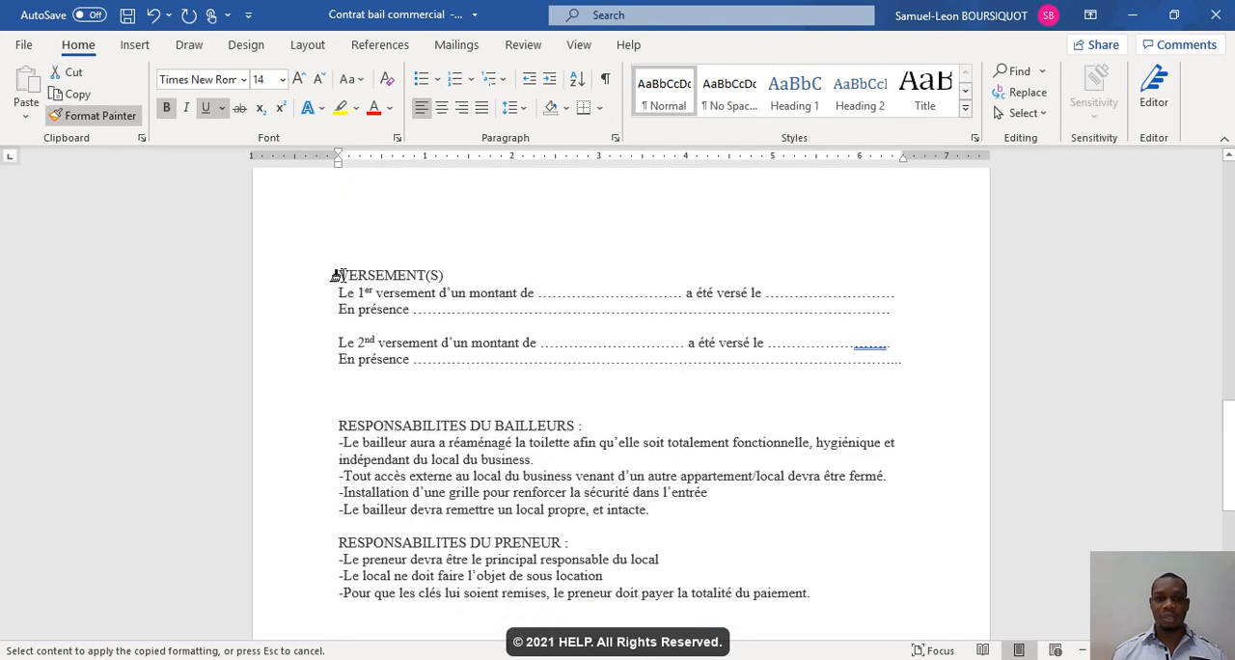
{"action": "left_click_drag", "start_coordinate": [338, 276], "coordinate": [440, 276]}
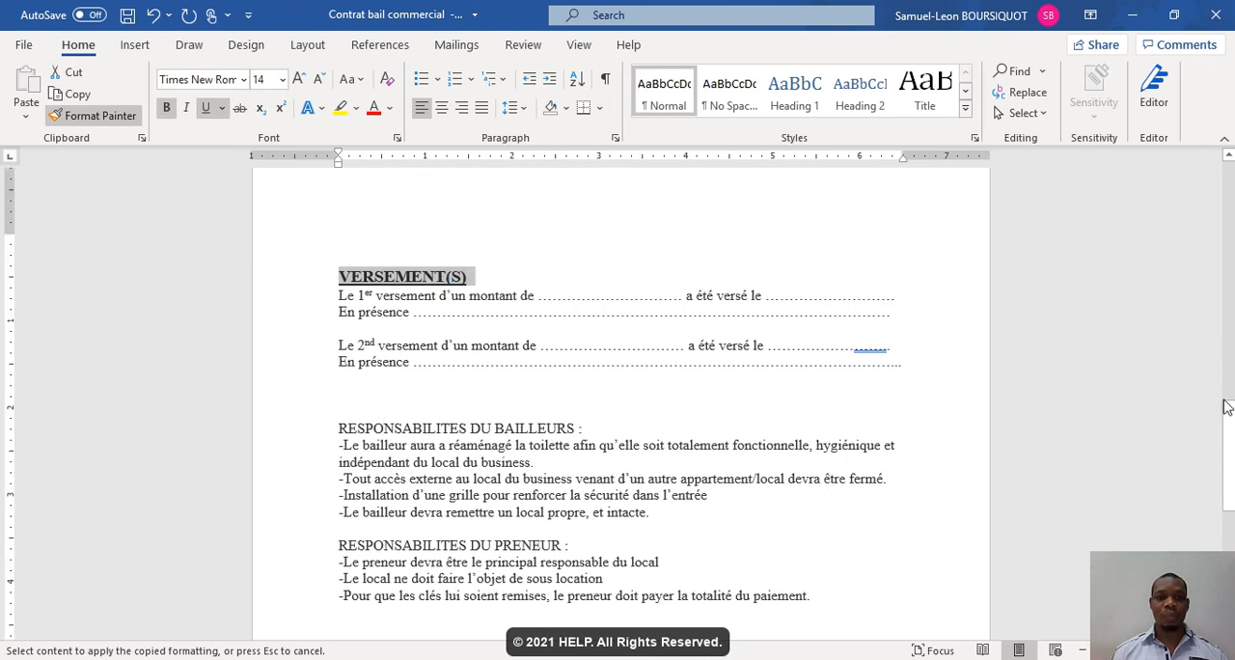
{"action": "left_click_drag", "start_coordinate": [1231, 455], "coordinate": [1231, 481]}
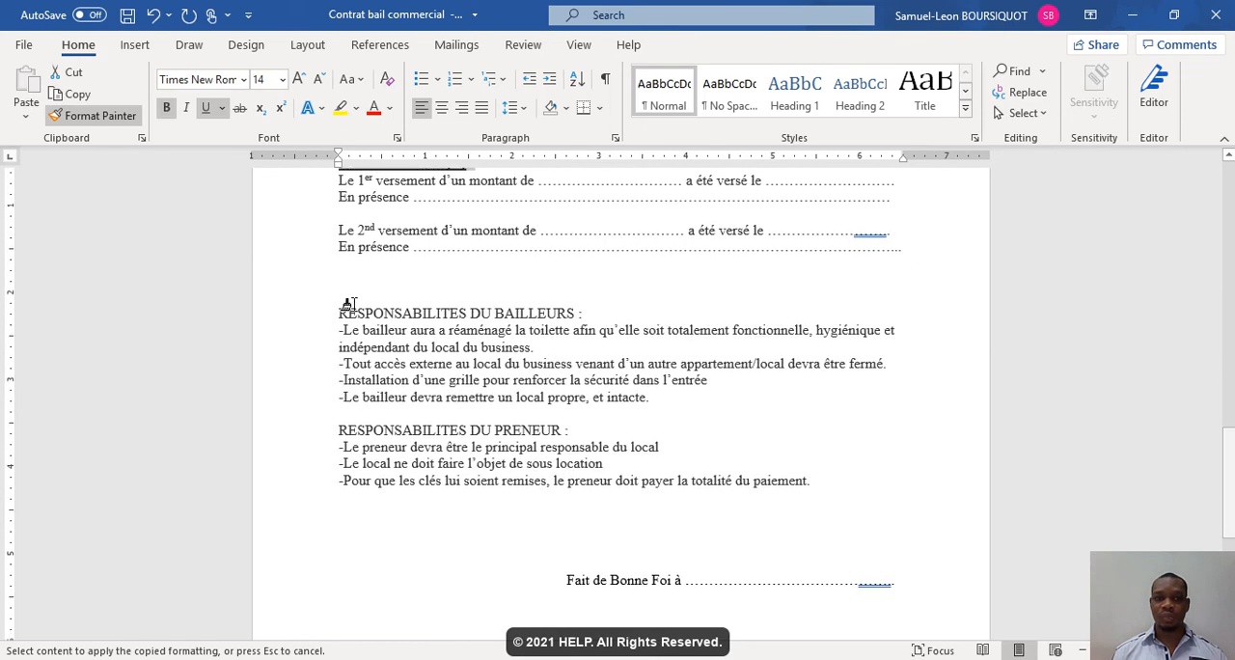
{"action": "left_click_drag", "start_coordinate": [338, 313], "coordinate": [552, 317]}
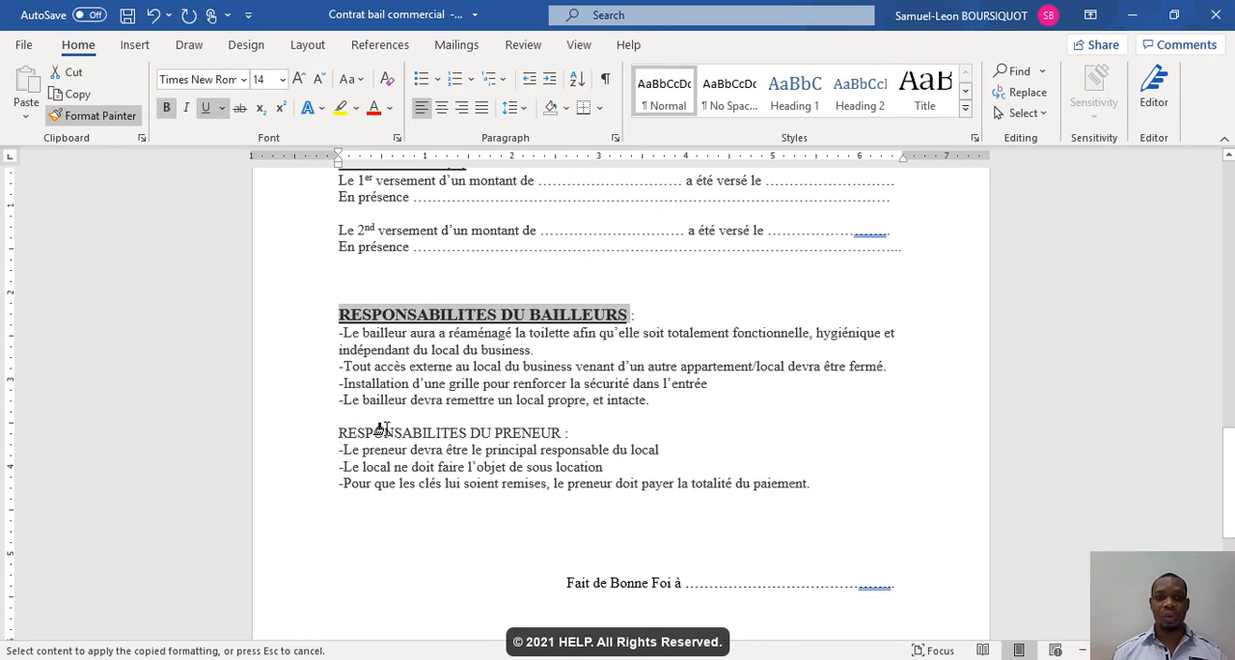
{"action": "left_click_drag", "start_coordinate": [376, 430], "coordinate": [542, 433]}
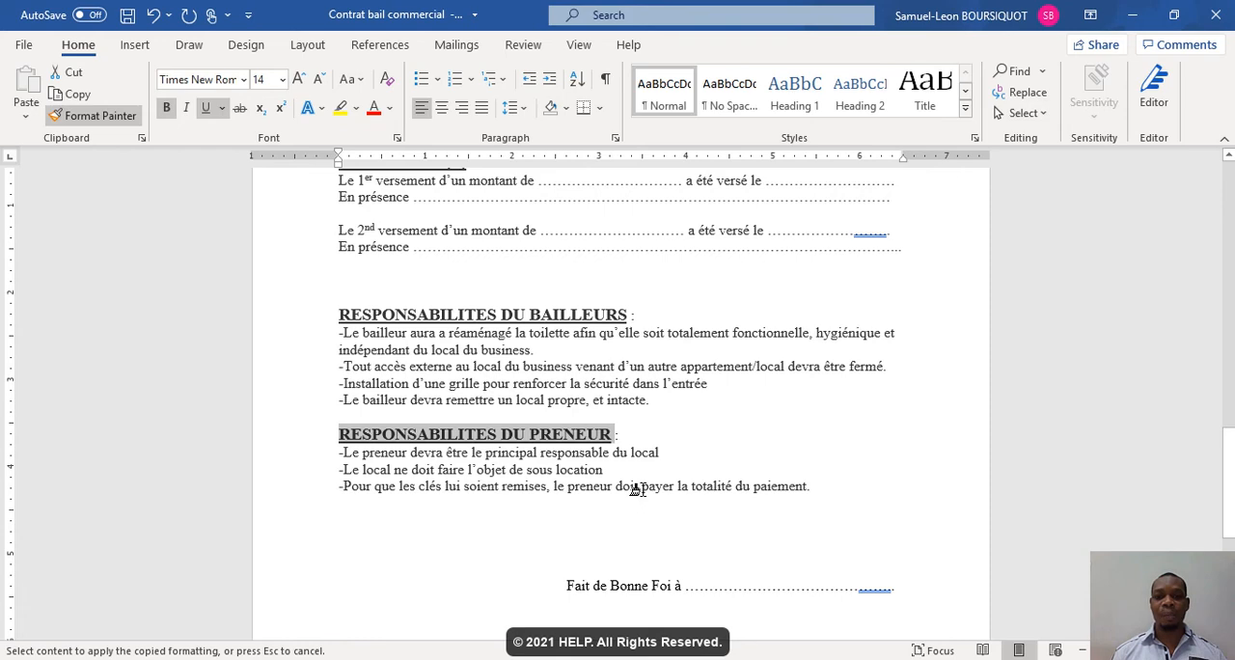
- Stop Format Painter and center the title "Bail commercial"
{"action": "left_click_drag", "start_coordinate": [1229, 434], "coordinate": [1230, 152]}
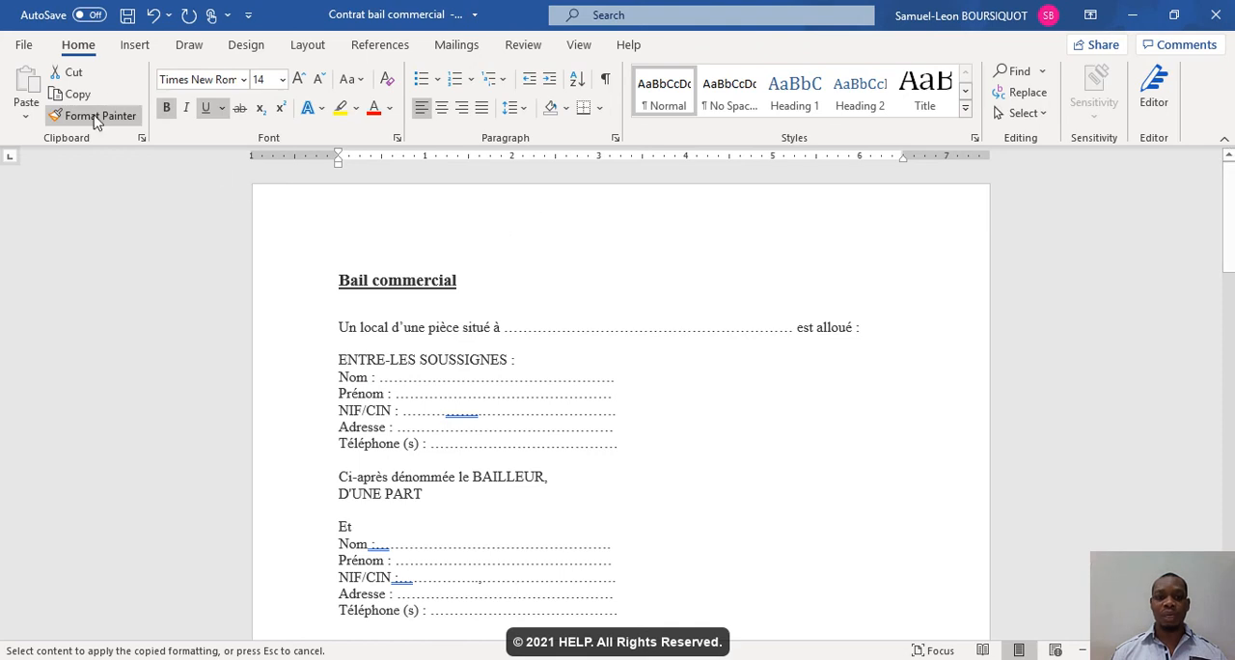
{"action": "left_click", "coordinate": [315, 270]}
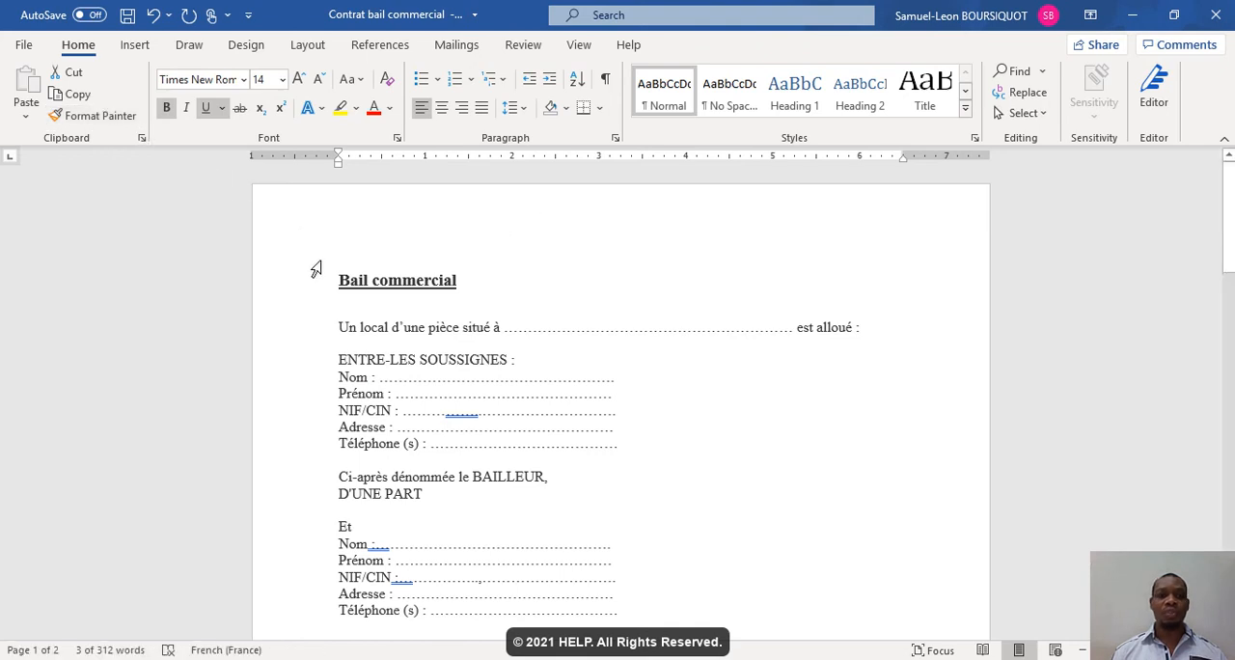
{"action": "left_click", "coordinate": [441, 107]}
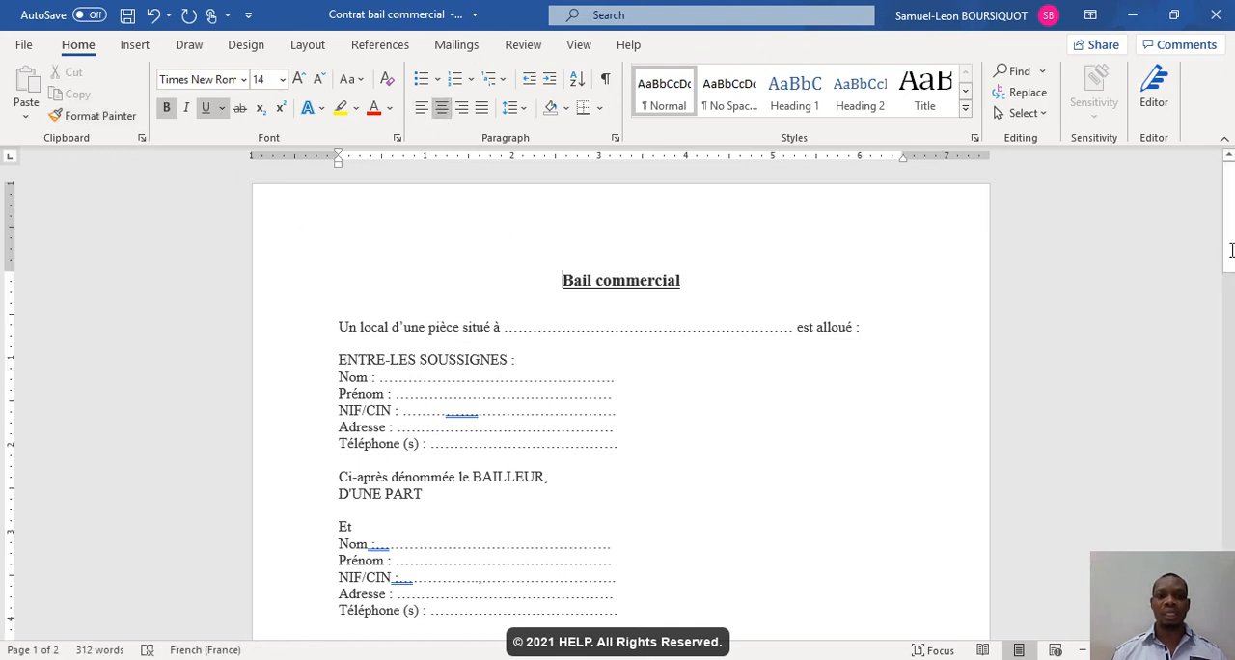
- Insert a space after the colon in "Dans un immeuble situé :" under the DESIGNATION heading
{"action": "scroll", "coordinate": [1231, 251], "scroll_direction": "down", "scroll_amount": 5}
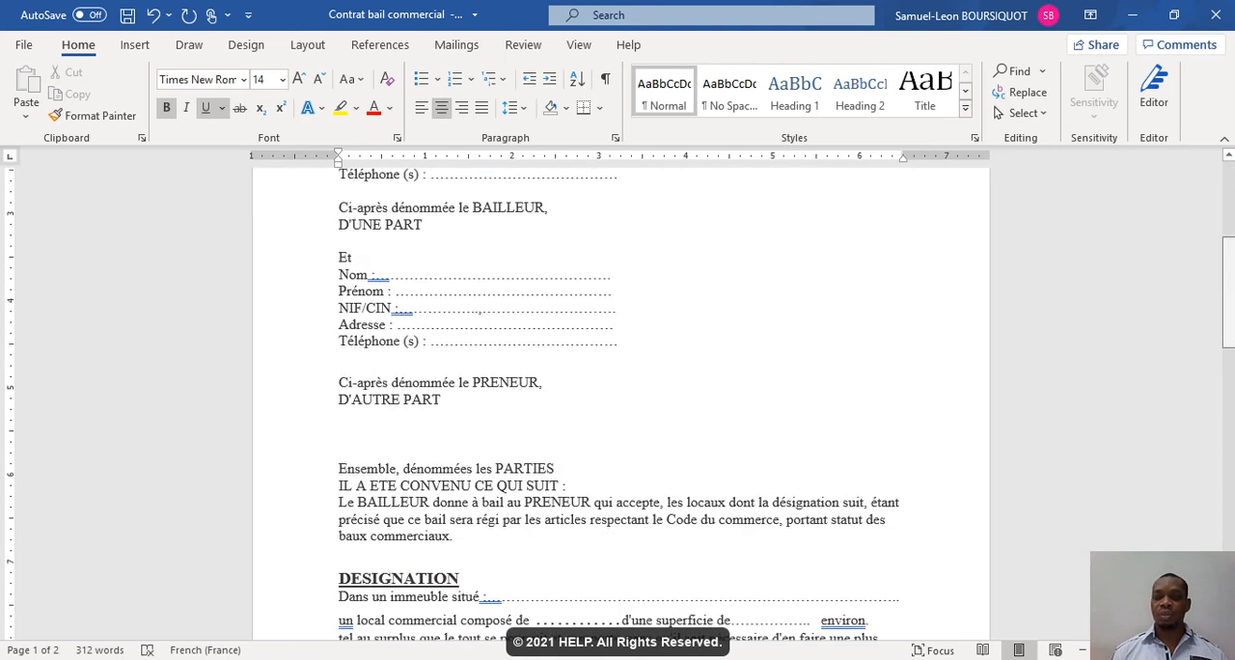
{"action": "left_click_drag", "start_coordinate": [1230, 289], "coordinate": [1230, 321]}
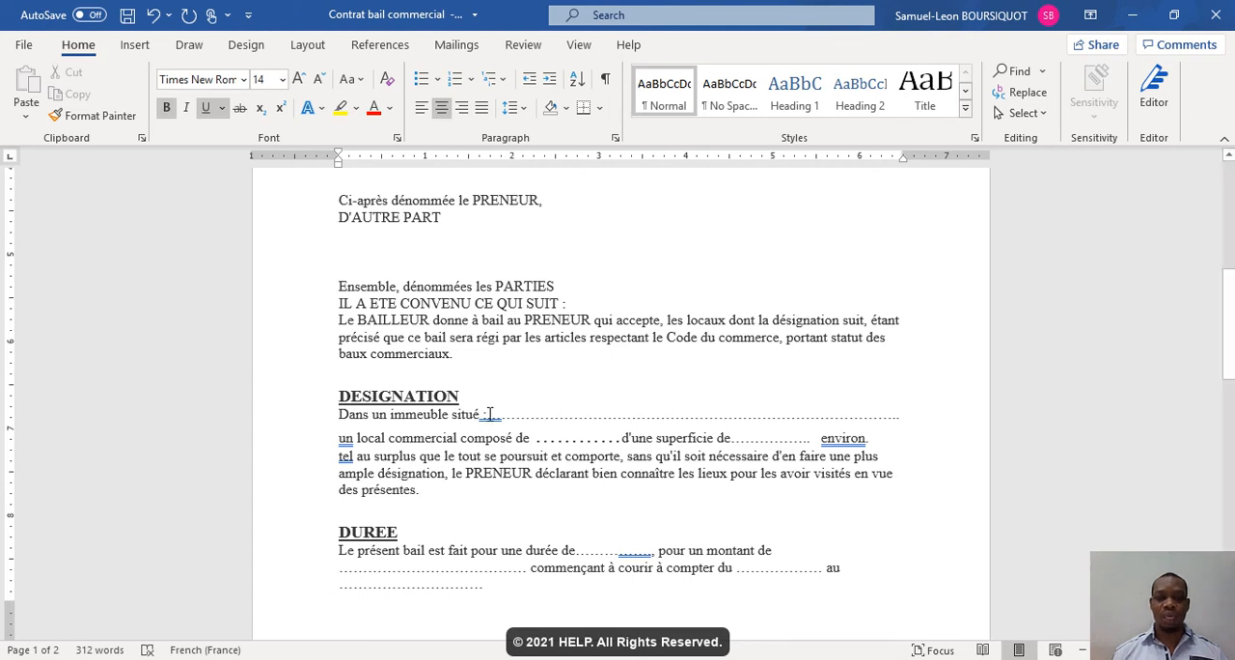
{"action": "left_click", "coordinate": [490, 414]}
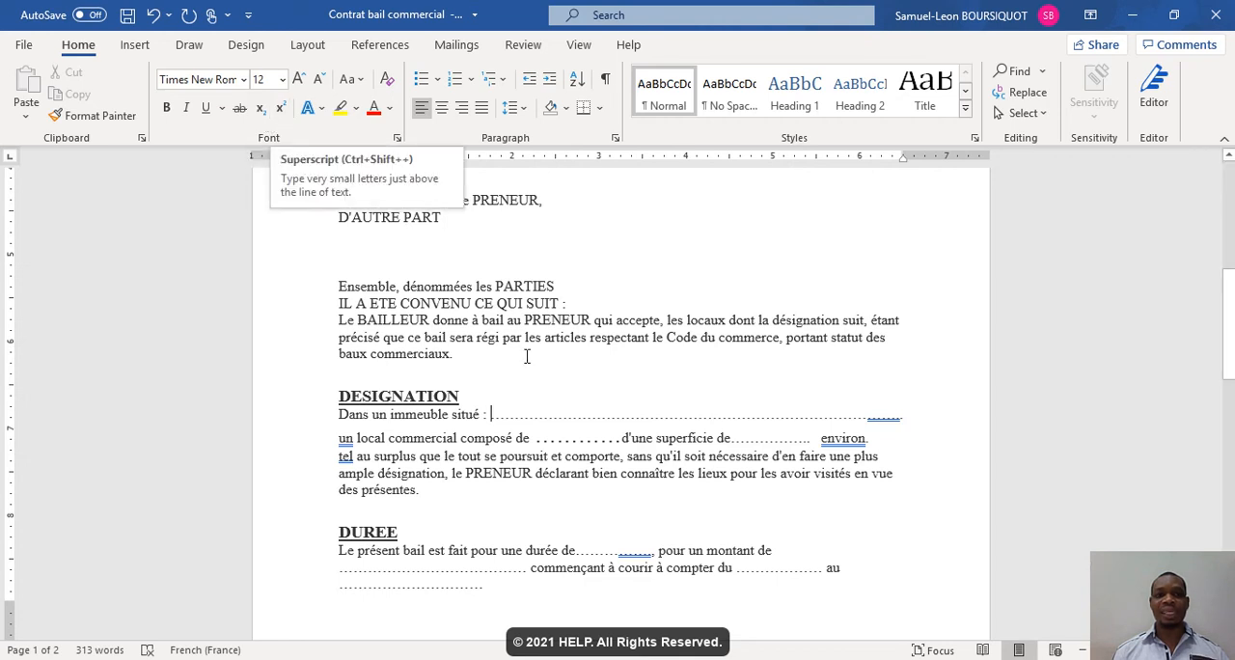
- Add "m2" after the dots of "d'une superficie de" and format the 2 as superscript
{"action": "left_click", "coordinate": [742, 437]}
{"action": "left_click", "coordinate": [810, 440]}
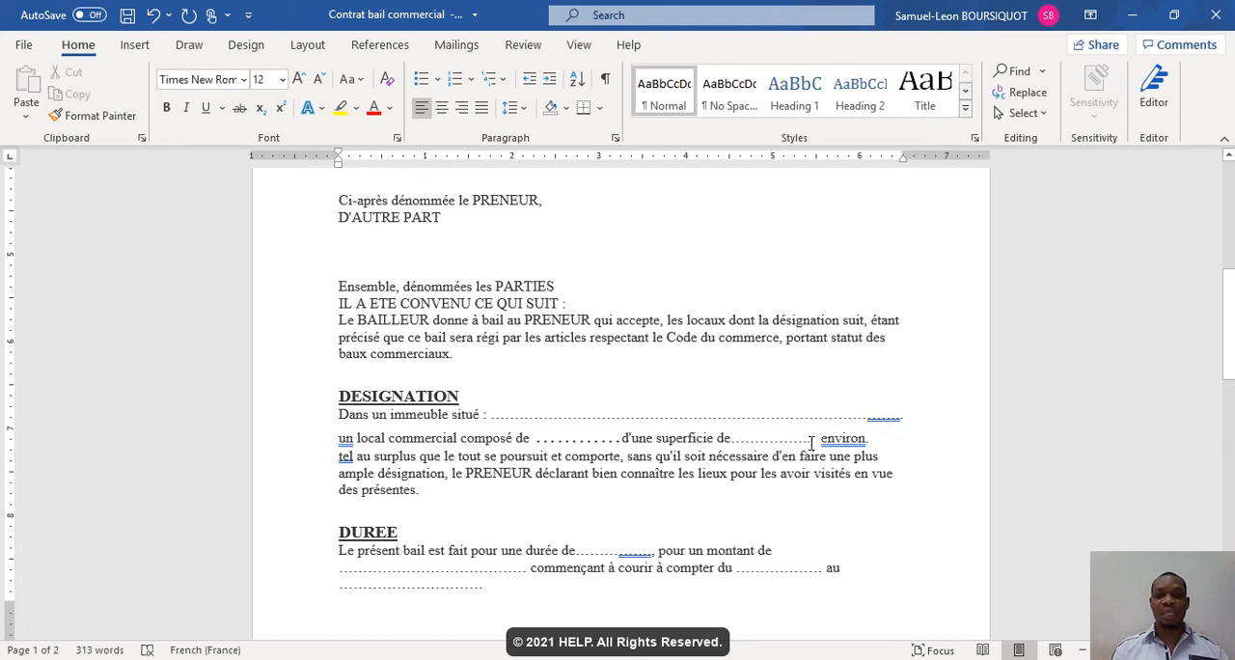
{"action": "type", "text": "m "}
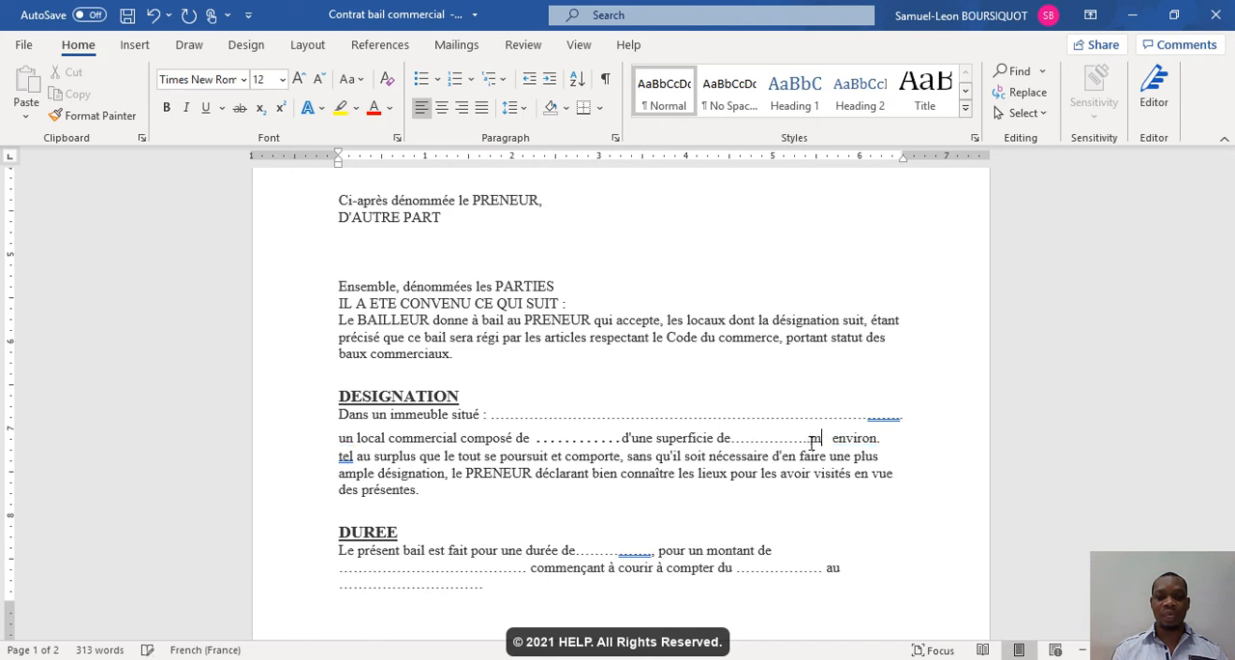
{"action": "type", "text": "2"}
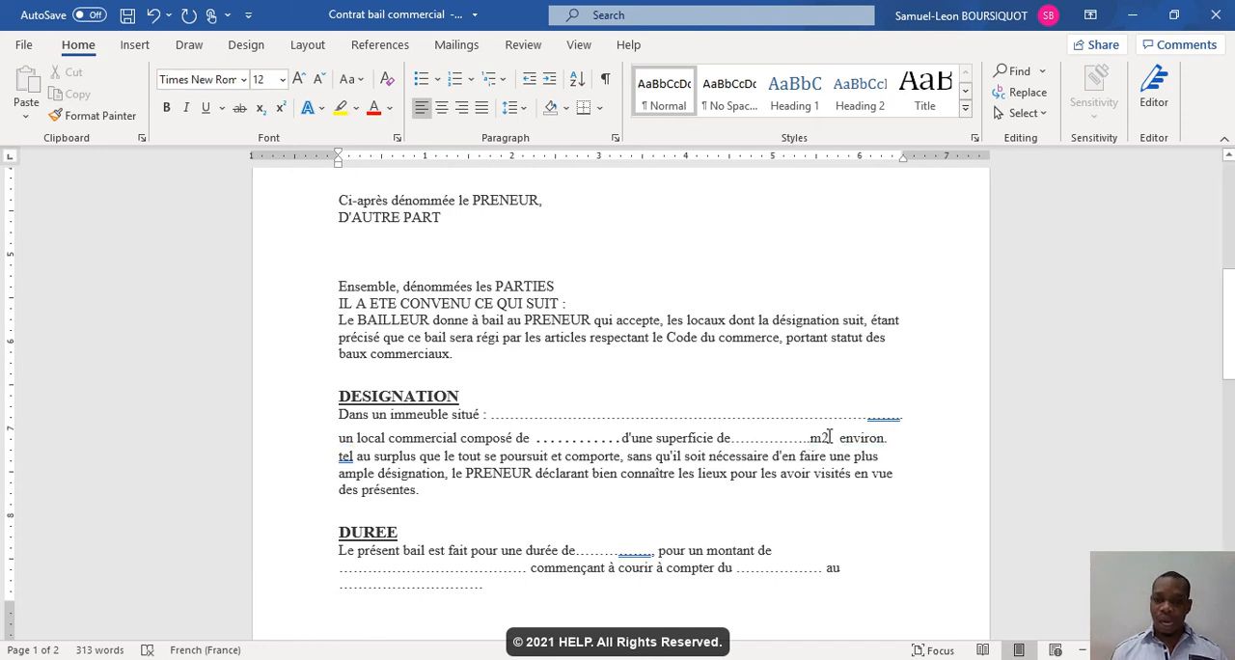
{"action": "left_click_drag", "start_coordinate": [829, 437], "coordinate": [821, 437]}
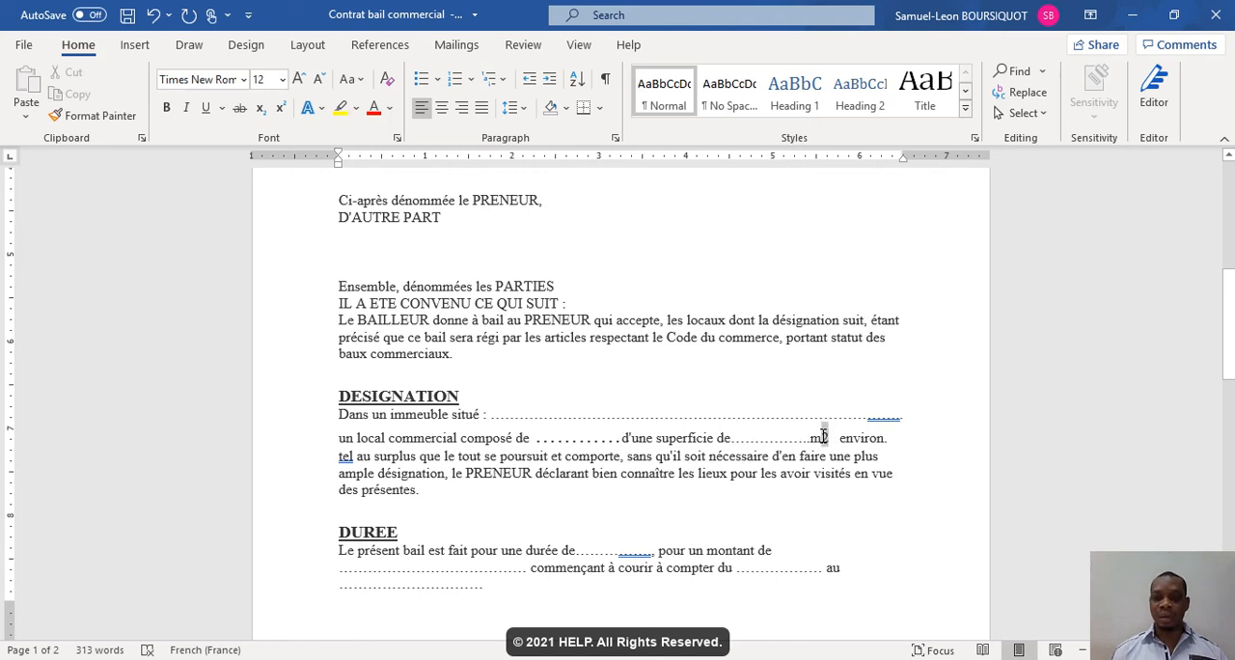
{"action": "left_click", "coordinate": [280, 109]}
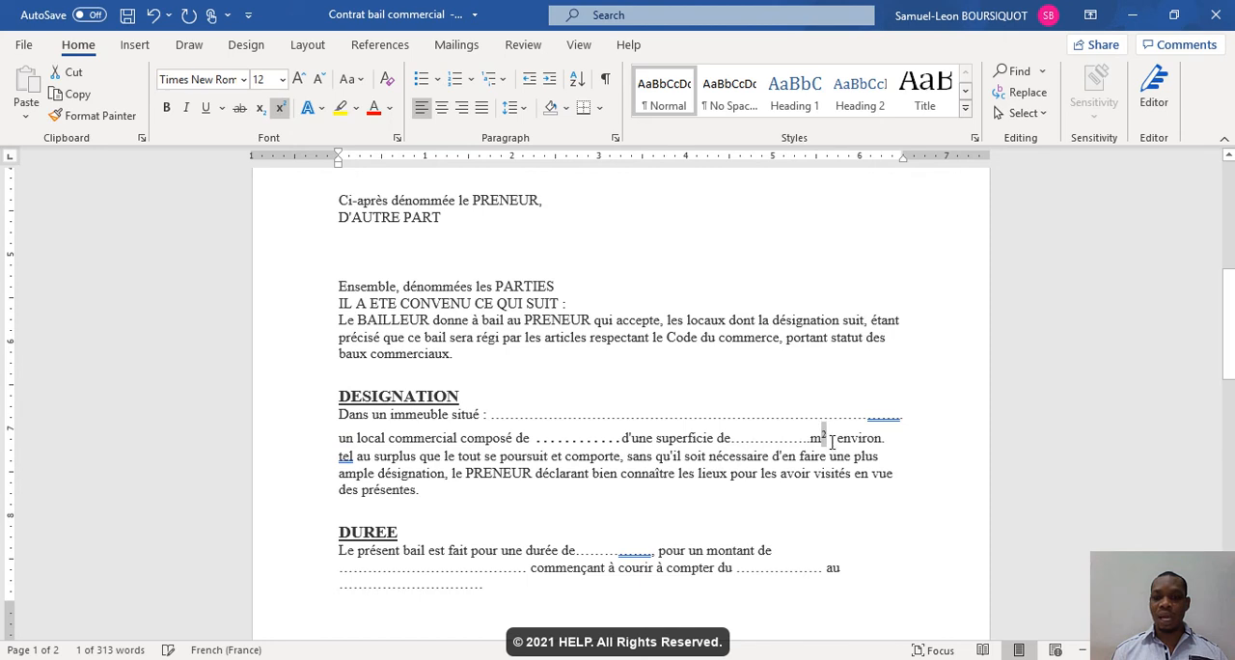
{"action": "left_click", "coordinate": [789, 441]}
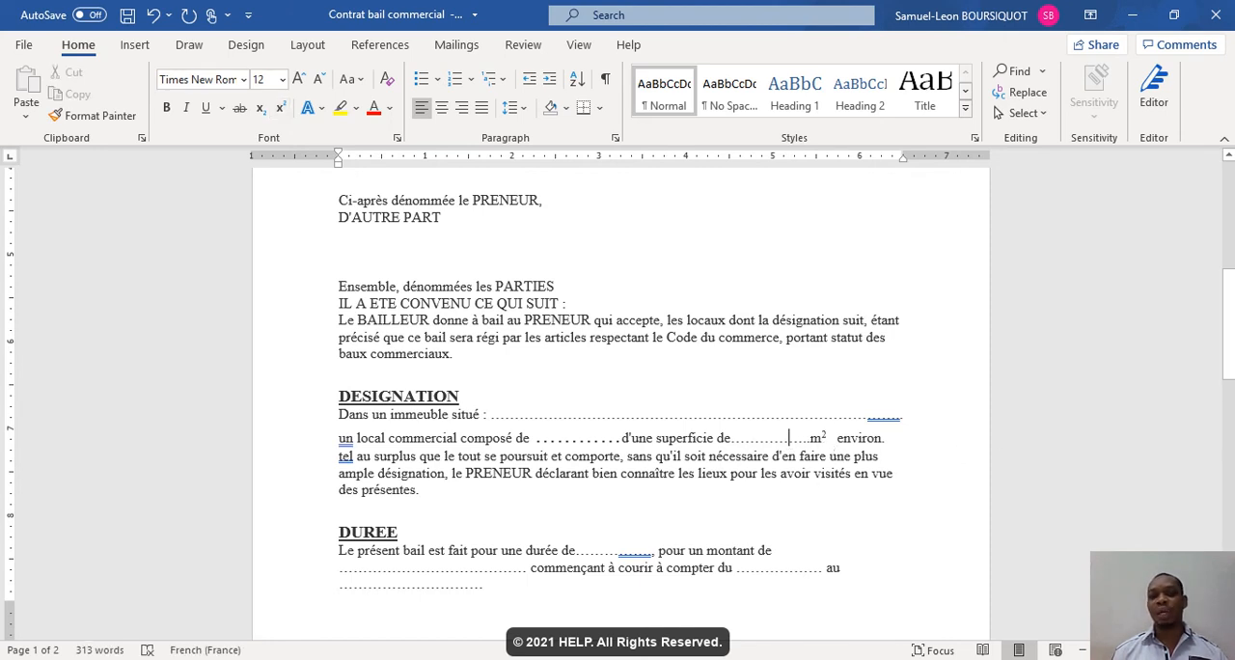
{"action": "left_click_drag", "start_coordinate": [1228, 341], "coordinate": [1228, 579]}
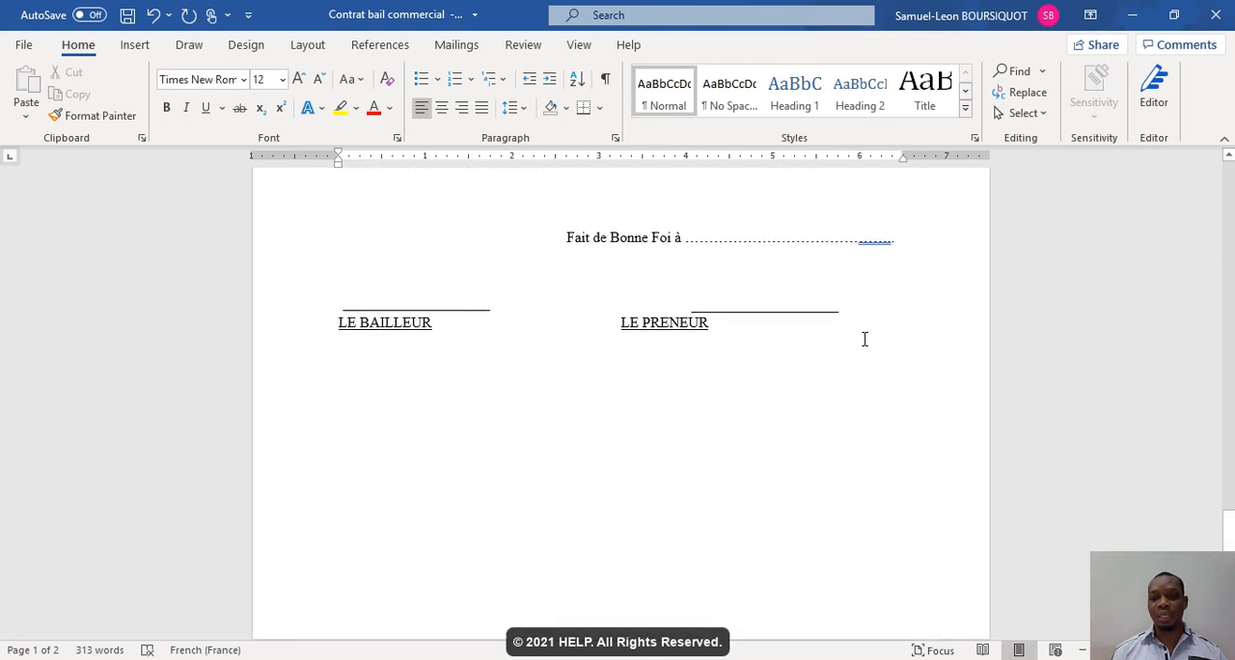
{"action": "left_click", "coordinate": [865, 338]}
{"action": "key", "text": "Return"}
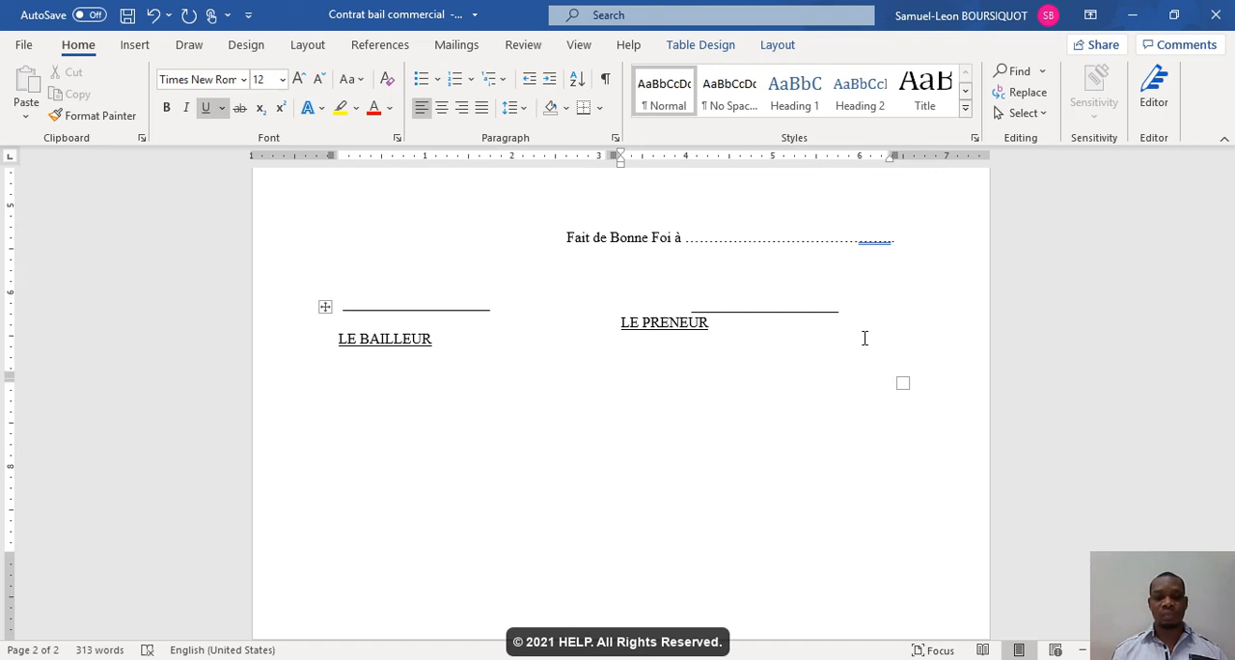
{"action": "key", "text": "BackSpace"}
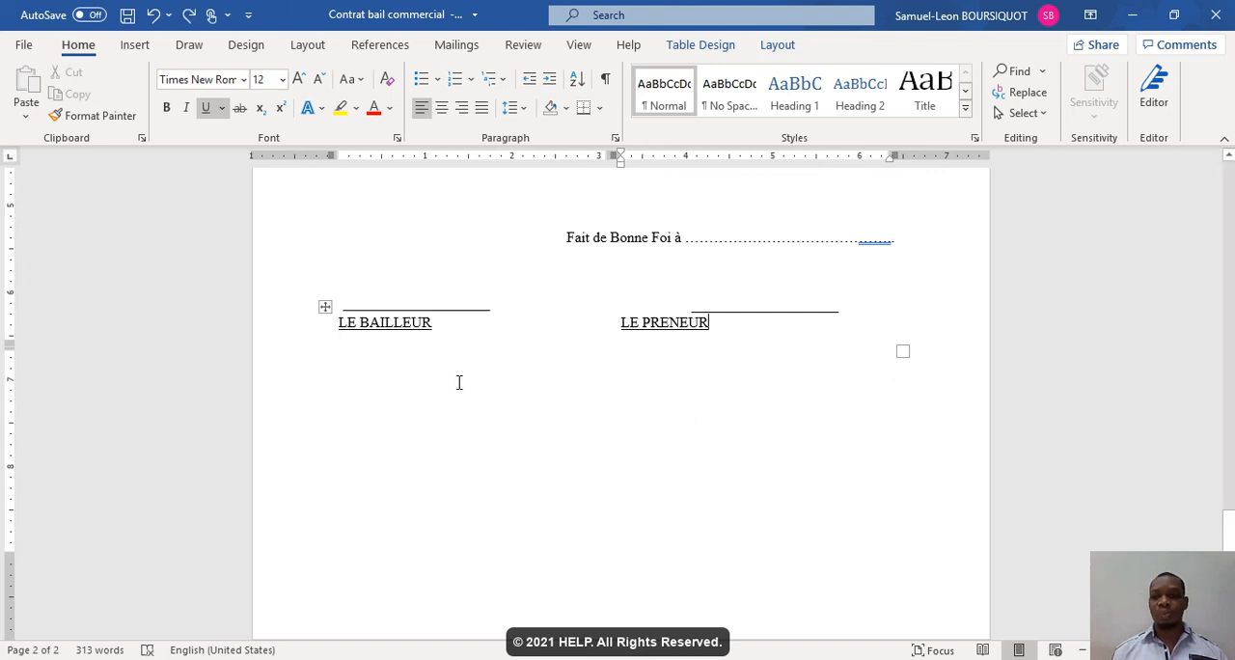
- Add the text "H20" at size 14 below the LE BAILLEUR and LE PRENEUR signature lines and format its 2 as subscript
{"action": "left_click", "coordinate": [379, 384]}
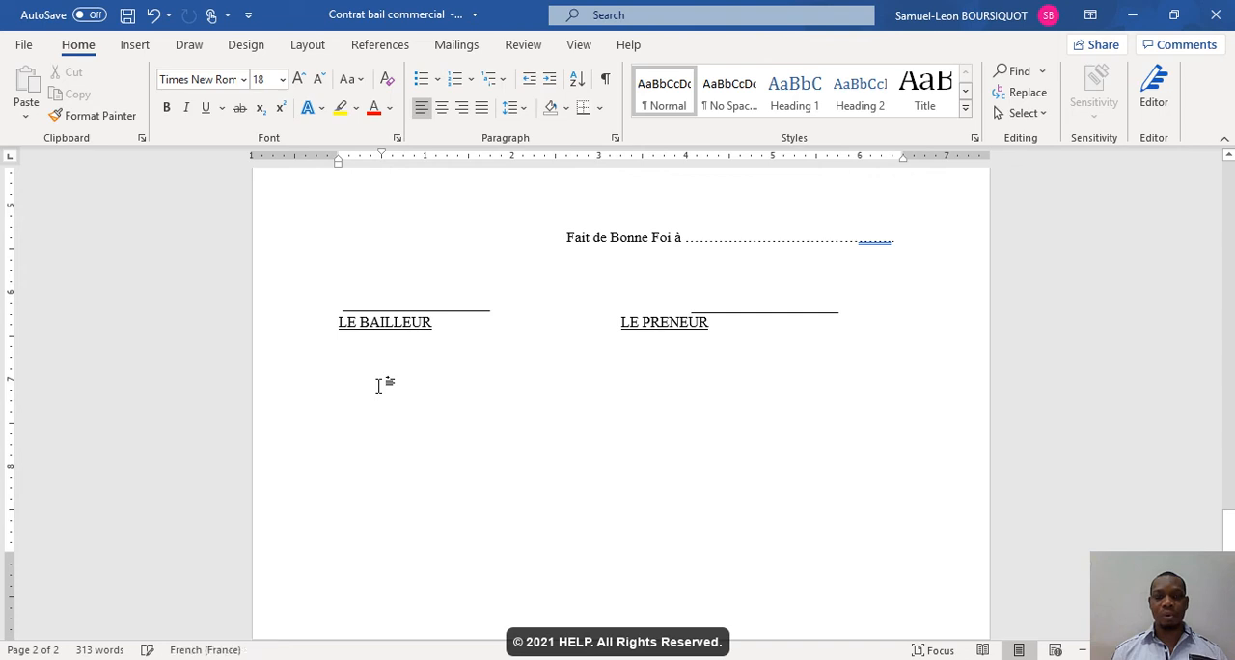
{"action": "key", "text": "ctrl+z"}
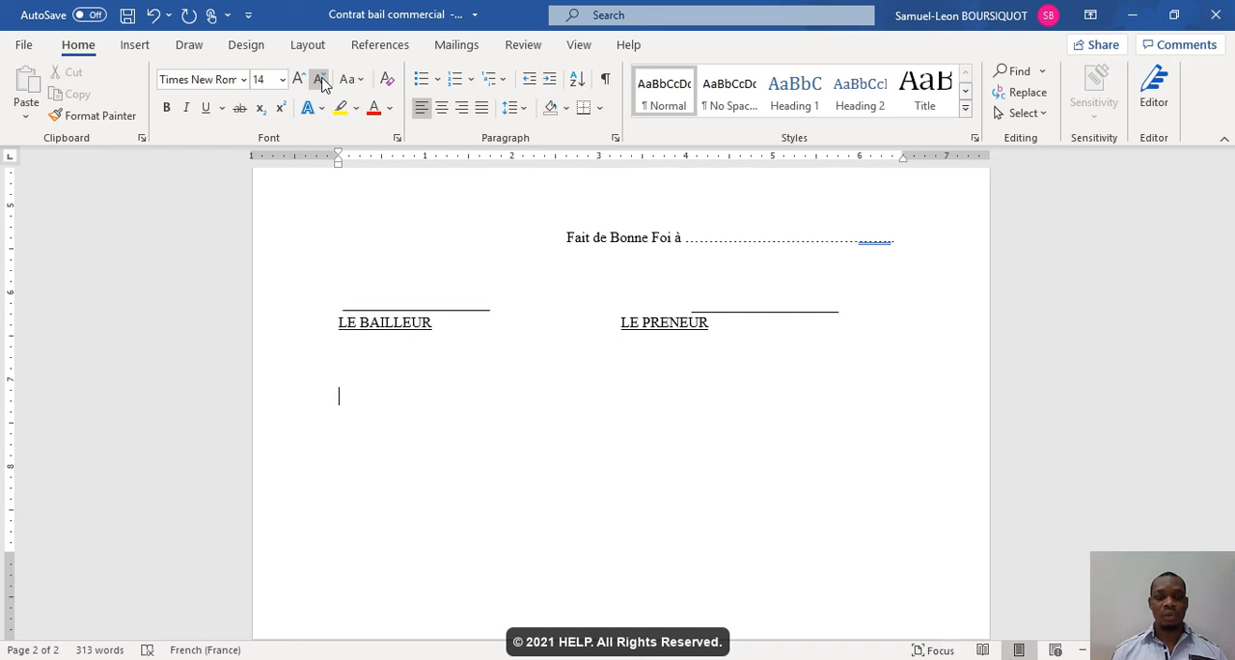
{"action": "type", "text": "H20"}
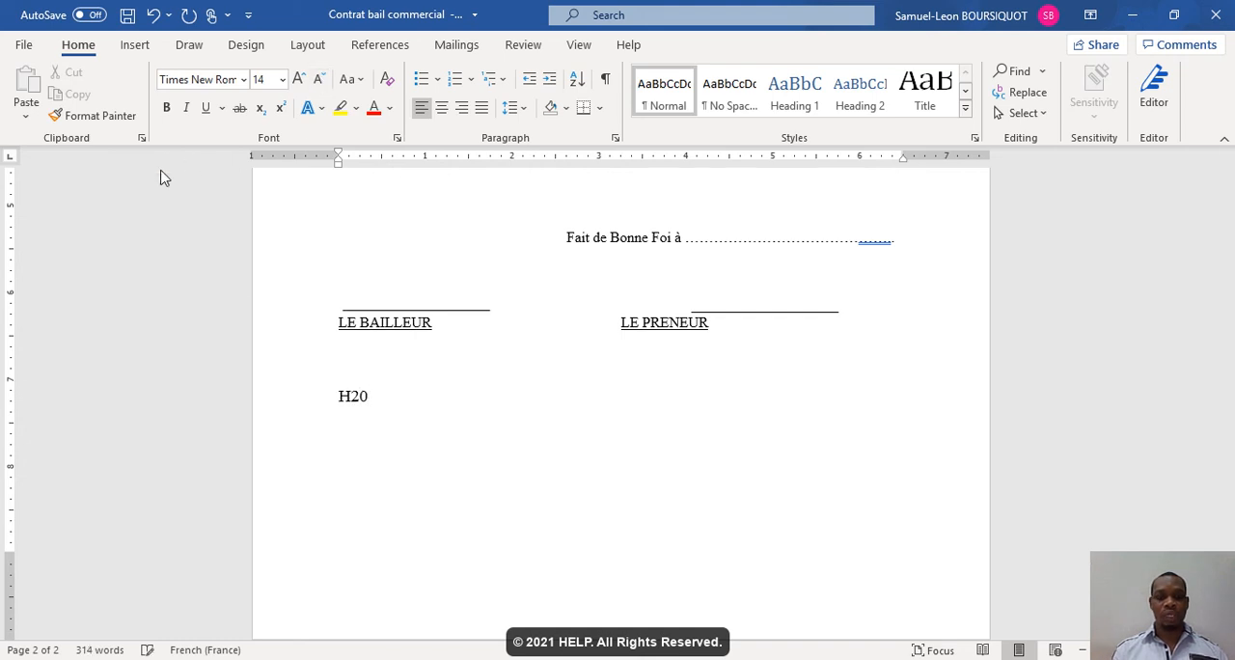
{"action": "left_click_drag", "start_coordinate": [353, 396], "coordinate": [347, 397]}
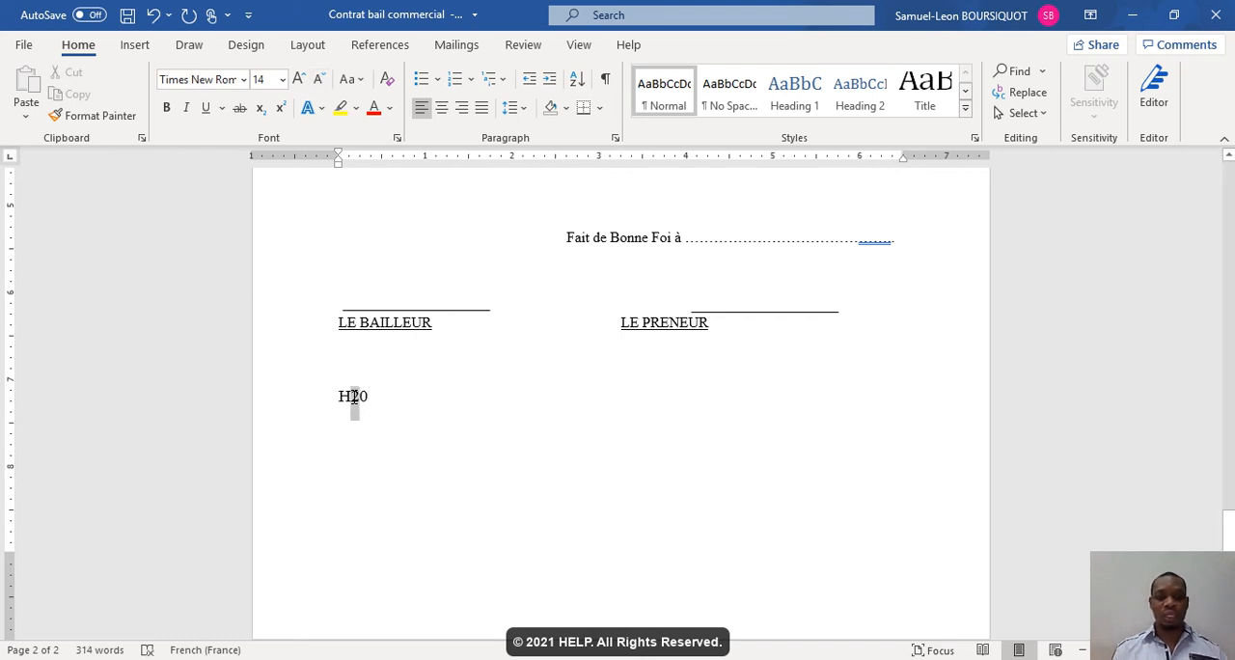
{"action": "left_click", "coordinate": [259, 109]}
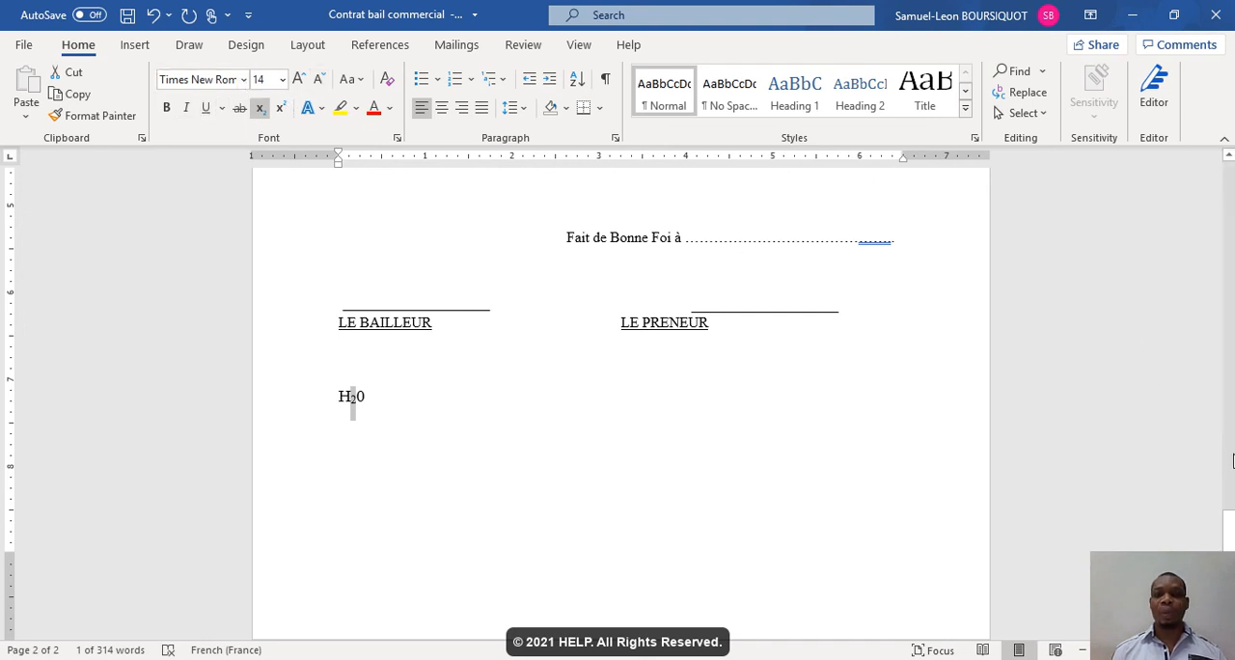
- Apply a custom blue-violet font color to the title "Bail commercial"
{"action": "left_click_drag", "start_coordinate": [1229, 560], "coordinate": [1230, 215]}
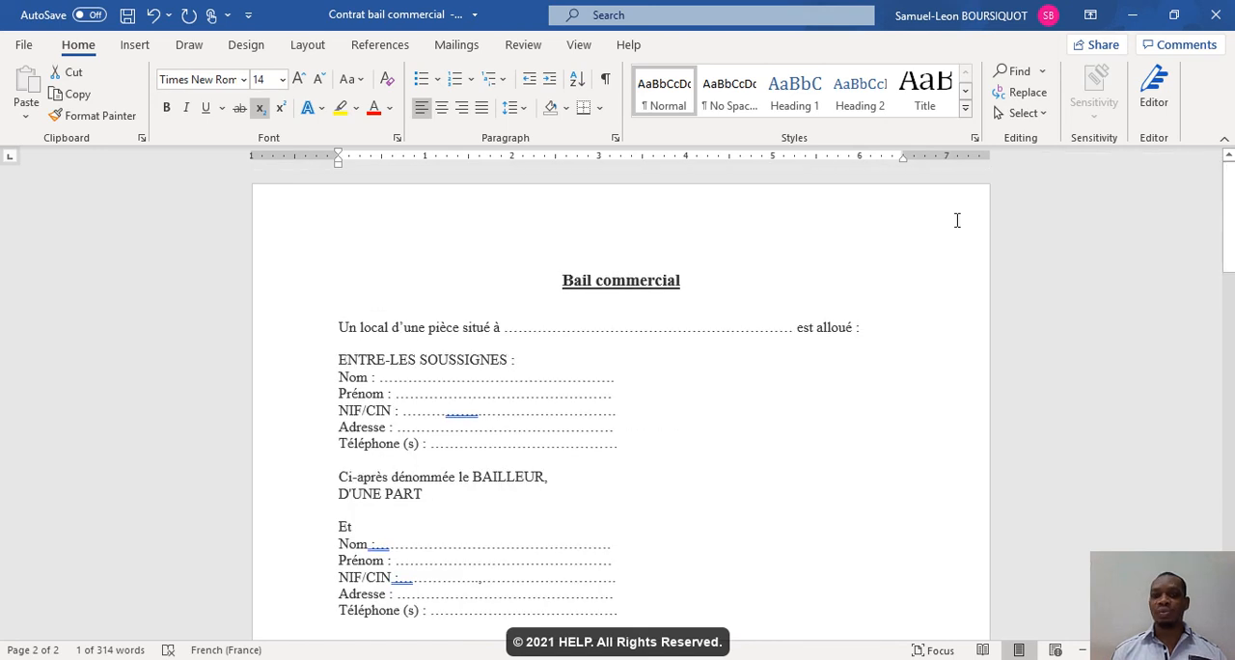
{"action": "triple_click", "coordinate": [565, 278]}
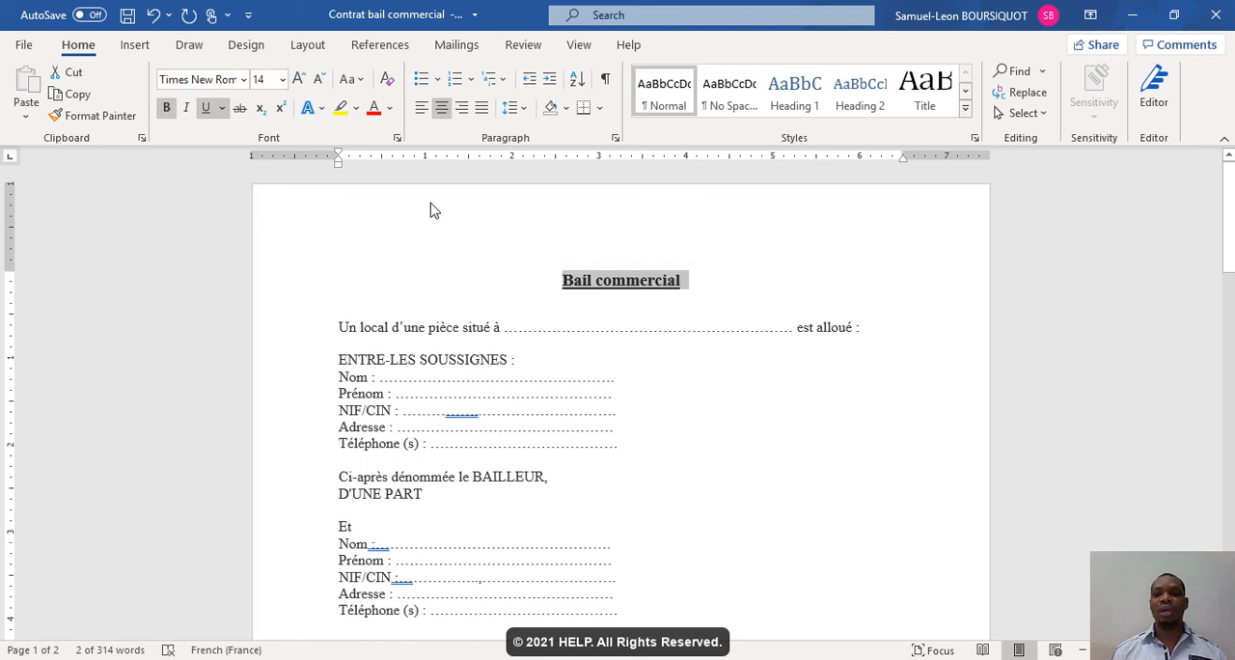
{"action": "left_click", "coordinate": [390, 109]}
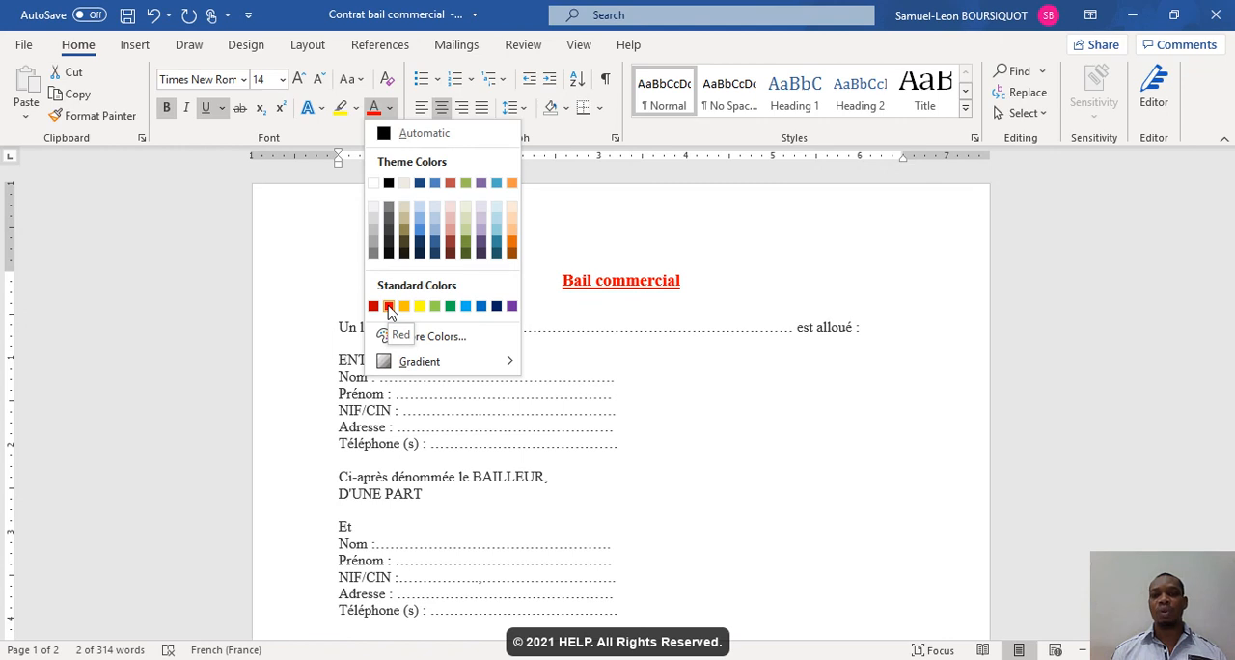
{"action": "left_click", "coordinate": [433, 337]}
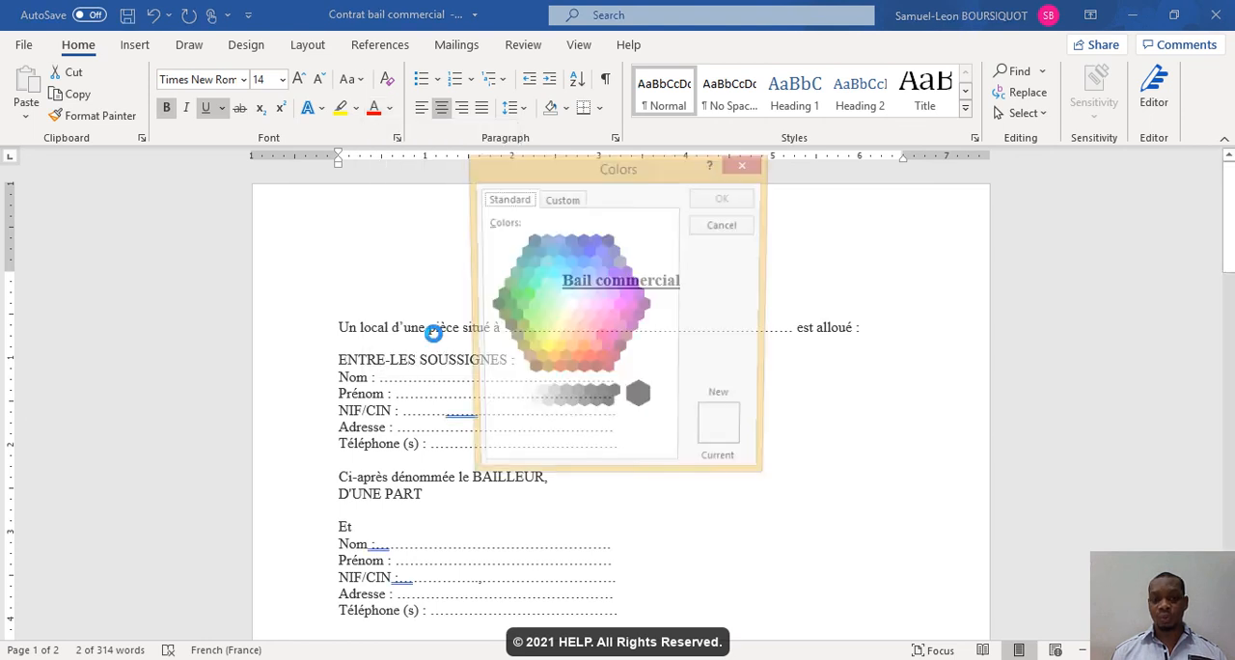
{"action": "left_click", "coordinate": [569, 203]}
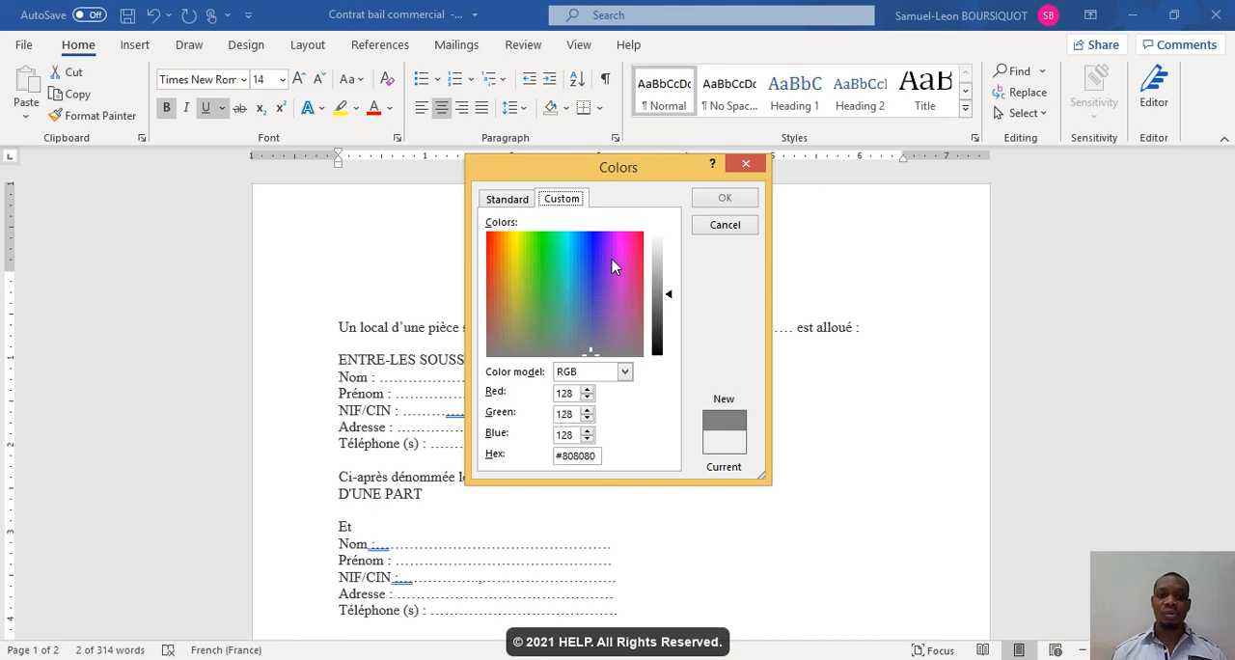
{"action": "left_click", "coordinate": [610, 258]}
{"action": "left_click_drag", "start_coordinate": [564, 264], "coordinate": [506, 253]}
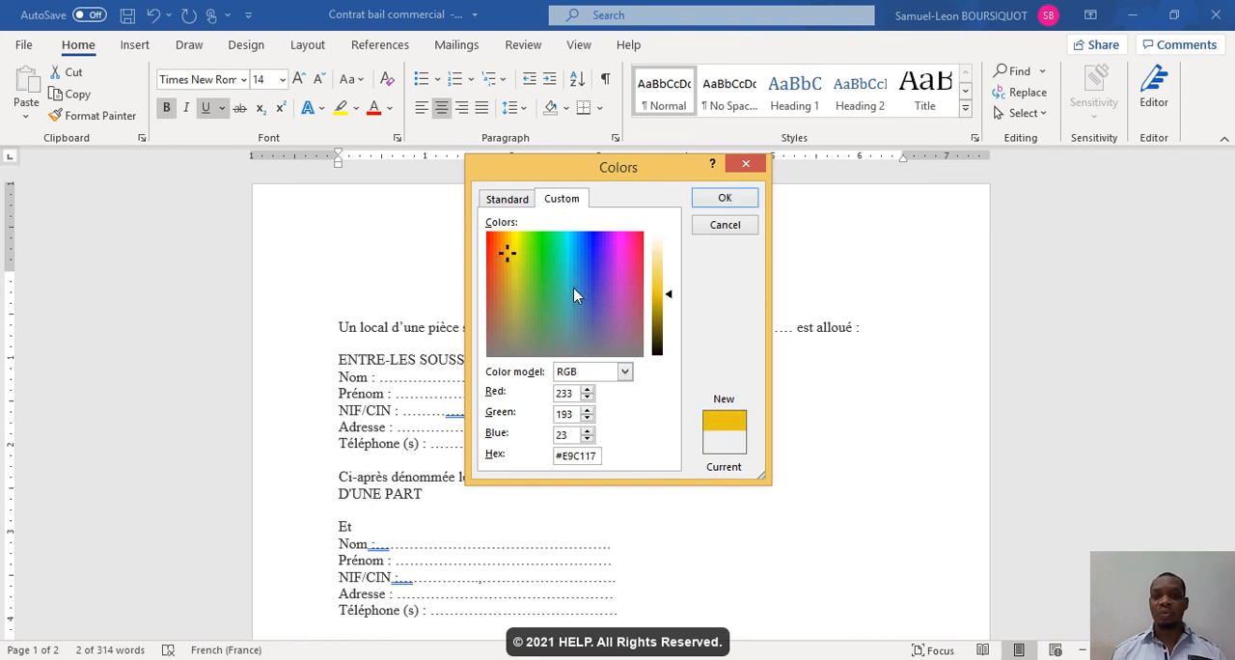
{"action": "left_click", "coordinate": [530, 264]}
{"action": "left_click", "coordinate": [512, 247]}
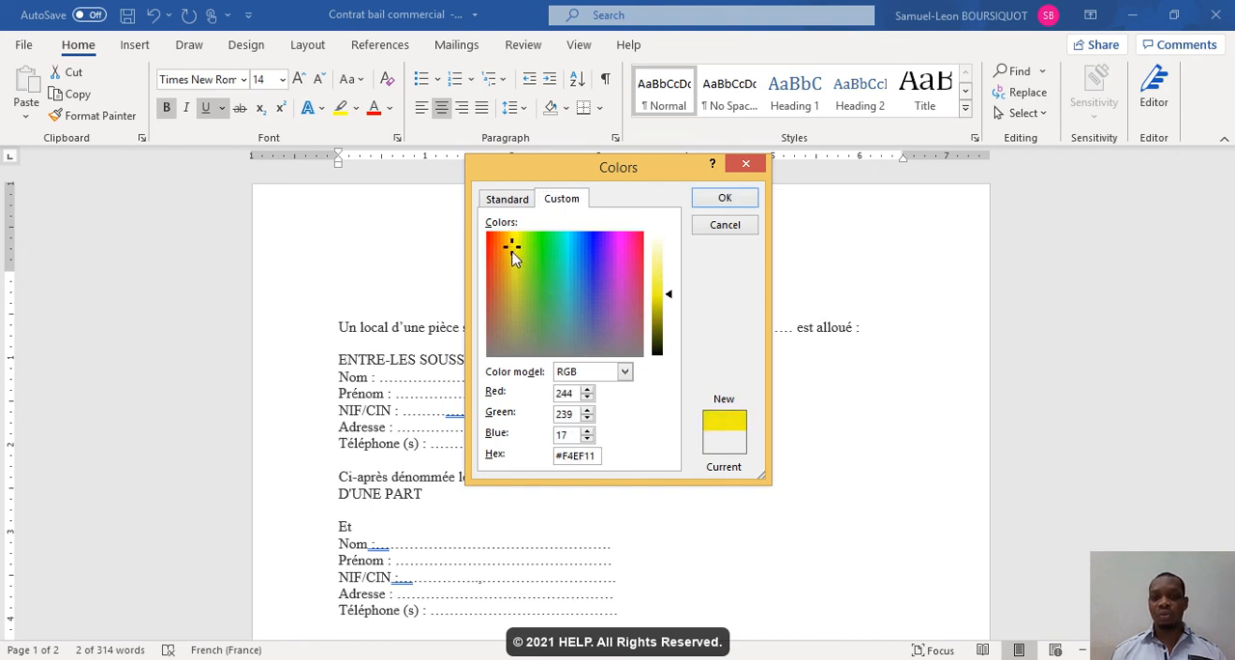
{"action": "left_click_drag", "start_coordinate": [537, 285], "coordinate": [600, 259]}
{"action": "left_click", "coordinate": [714, 199]}
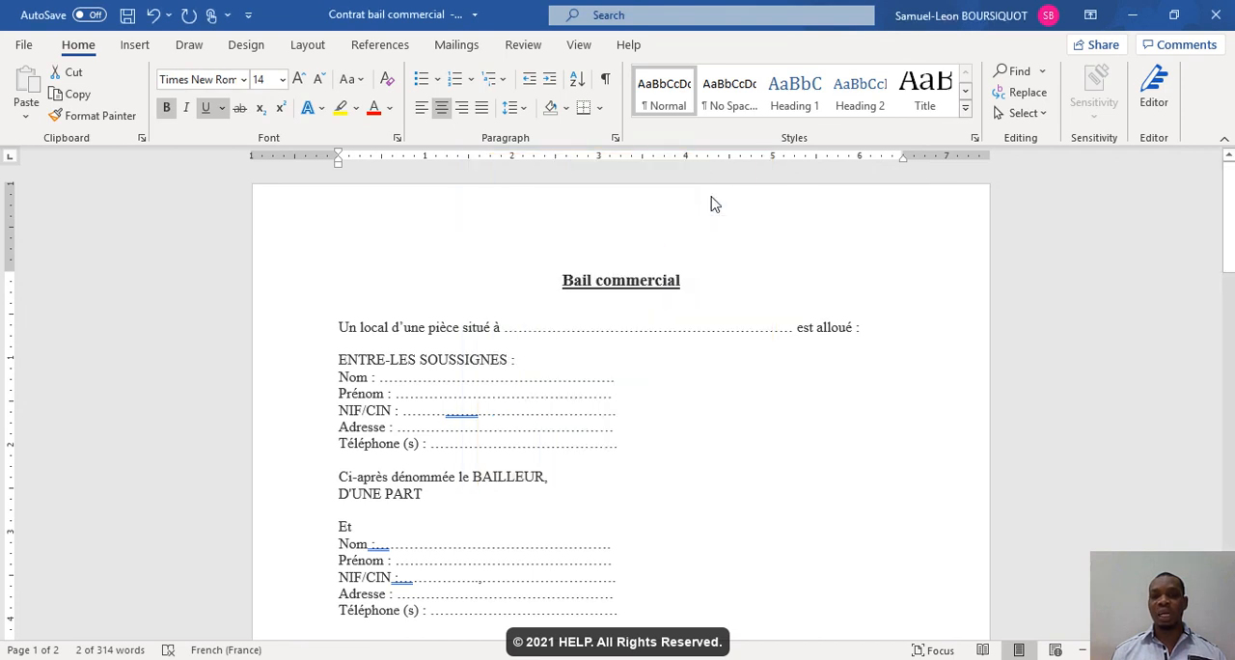
- Set the font color of the title "Bail commercial" to the black theme color and deselect it
{"action": "left_click", "coordinate": [389, 110]}
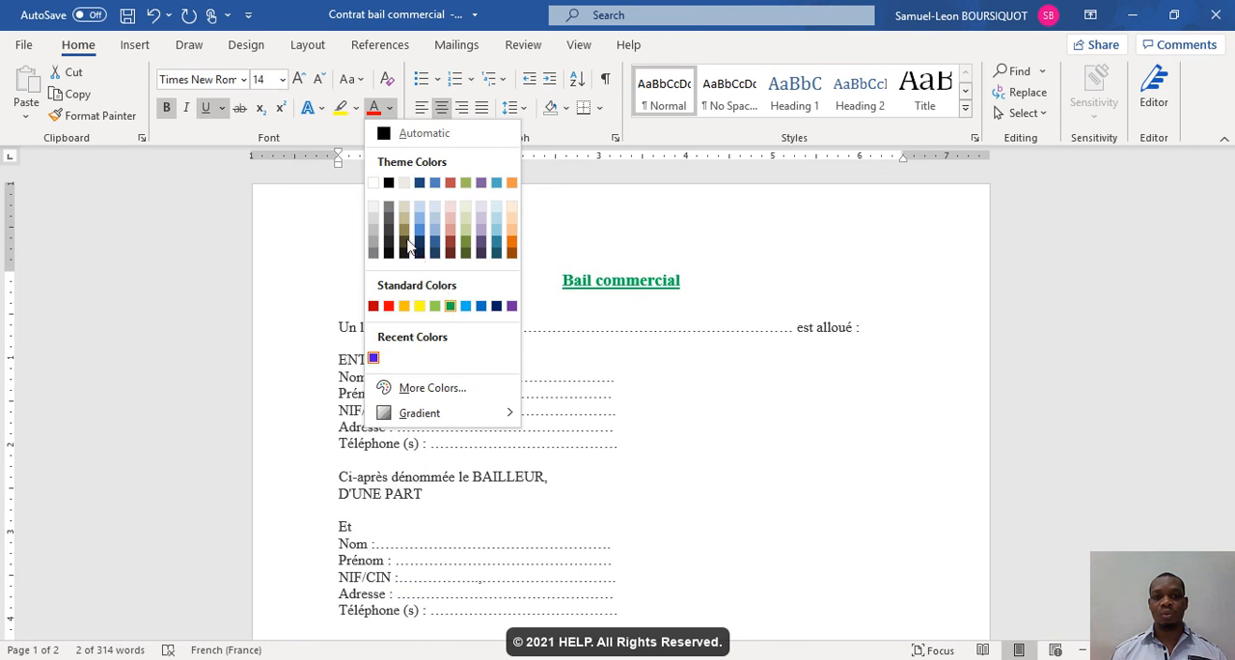
{"action": "left_click", "coordinate": [388, 183]}
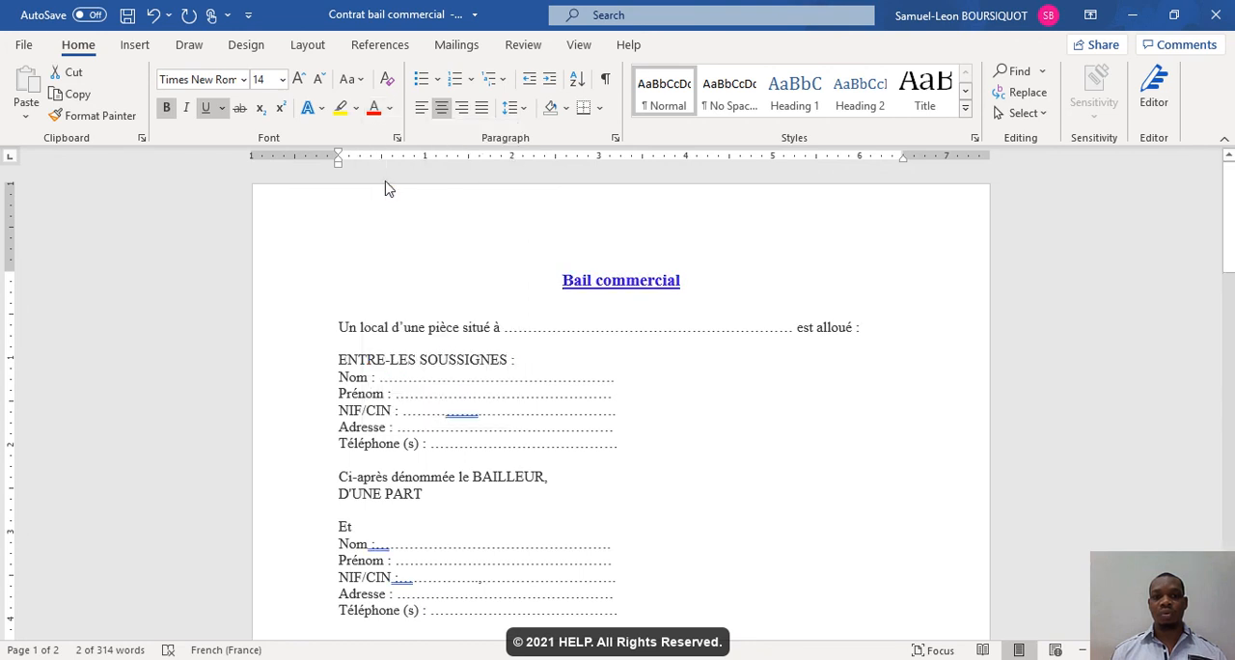
{"action": "left_click", "coordinate": [572, 316]}
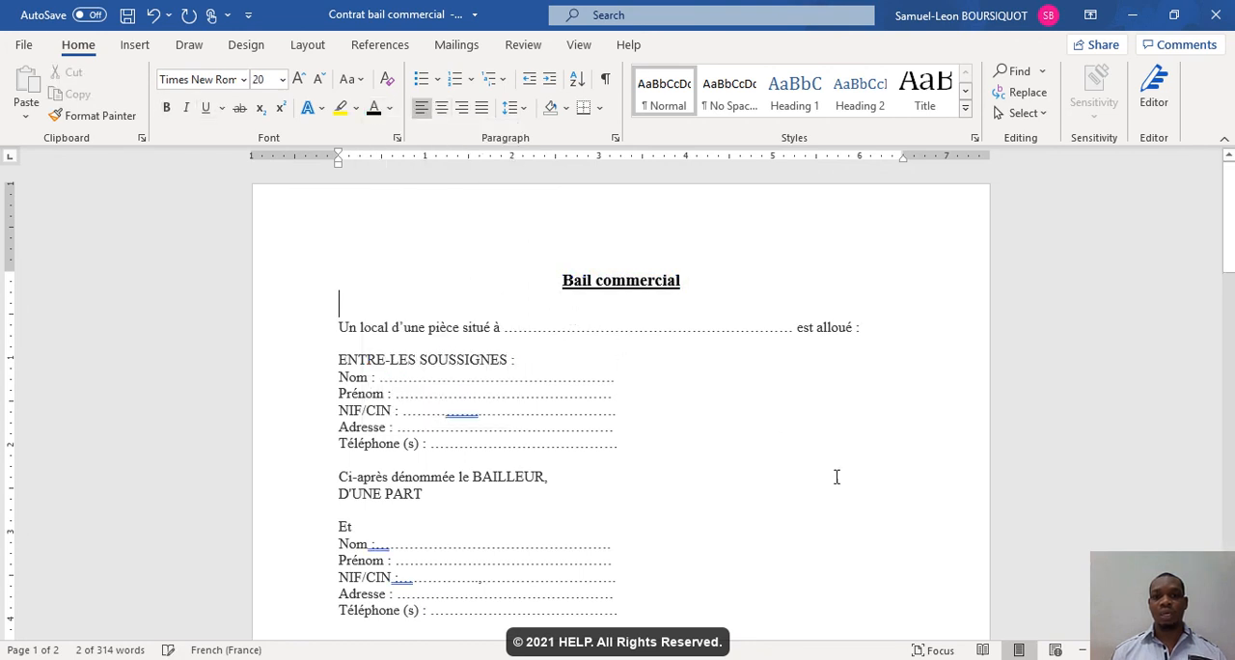
- Enter "Mots les" on the blank line below the title, and delete that text again
{"action": "left_click_drag", "start_coordinate": [1228, 253], "coordinate": [1232, 178]}
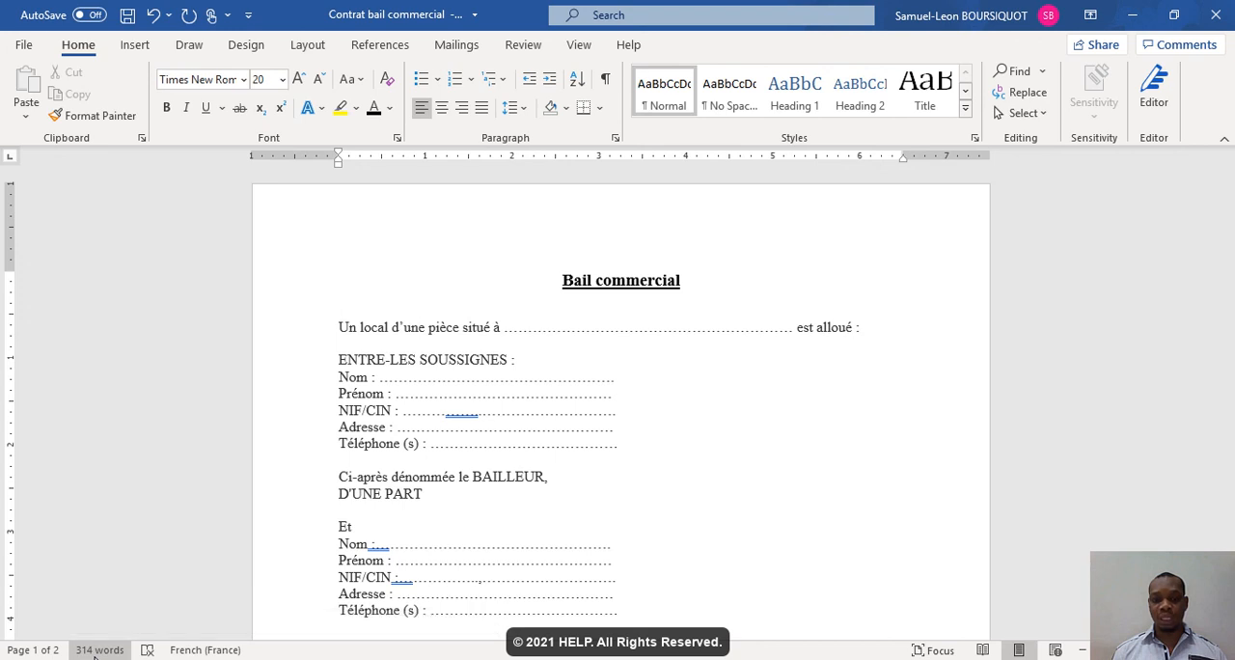
{"action": "type", "text": "mots"}
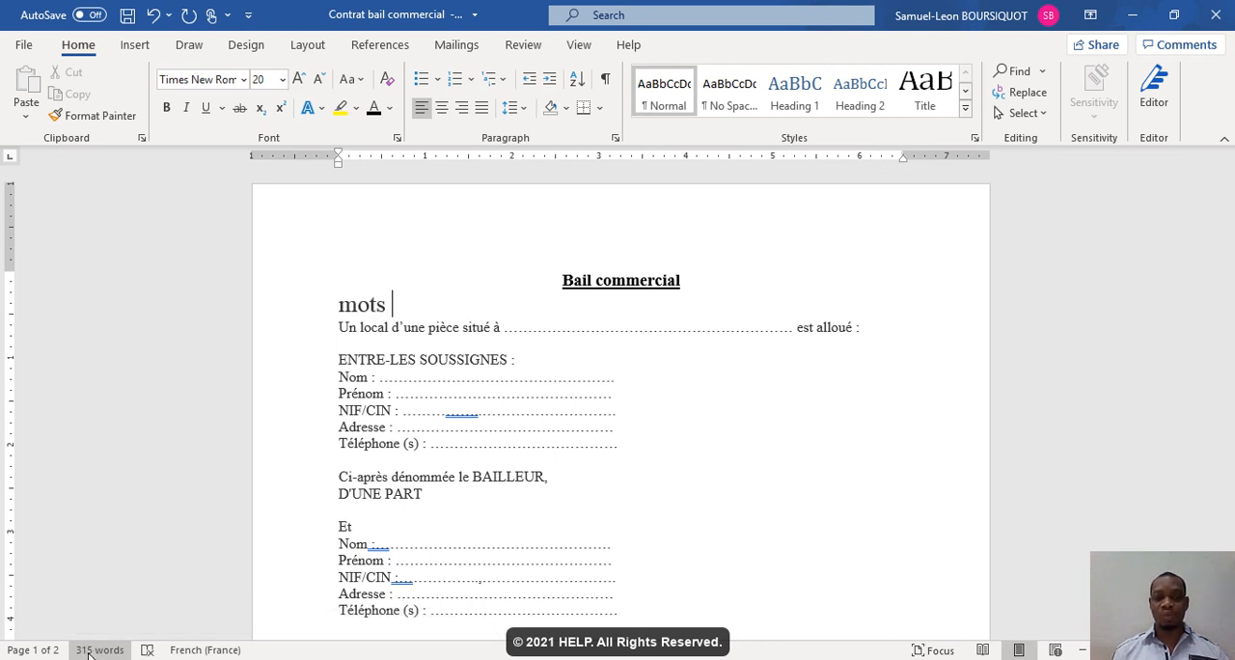
{"action": "type", "text": " les"}
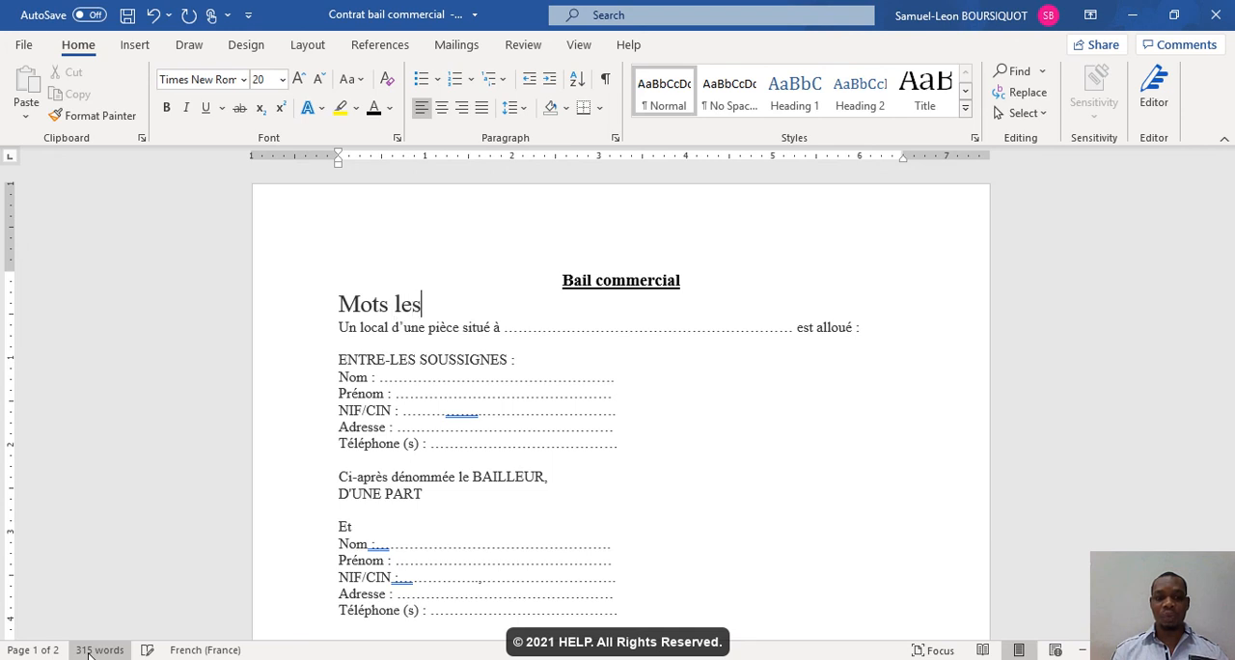
{"action": "key", "text": "BackSpace"}
{"action": "key", "text": "BackSpace"}
{"action": "key", "text": "BackSpace"}
{"action": "key", "text": "BackSpace"}
{"action": "key", "text": "BackSpace"}
{"action": "key", "text": "BackSpace"}
{"action": "key", "text": "BackSpace"}
{"action": "key", "text": "BackSpace"}
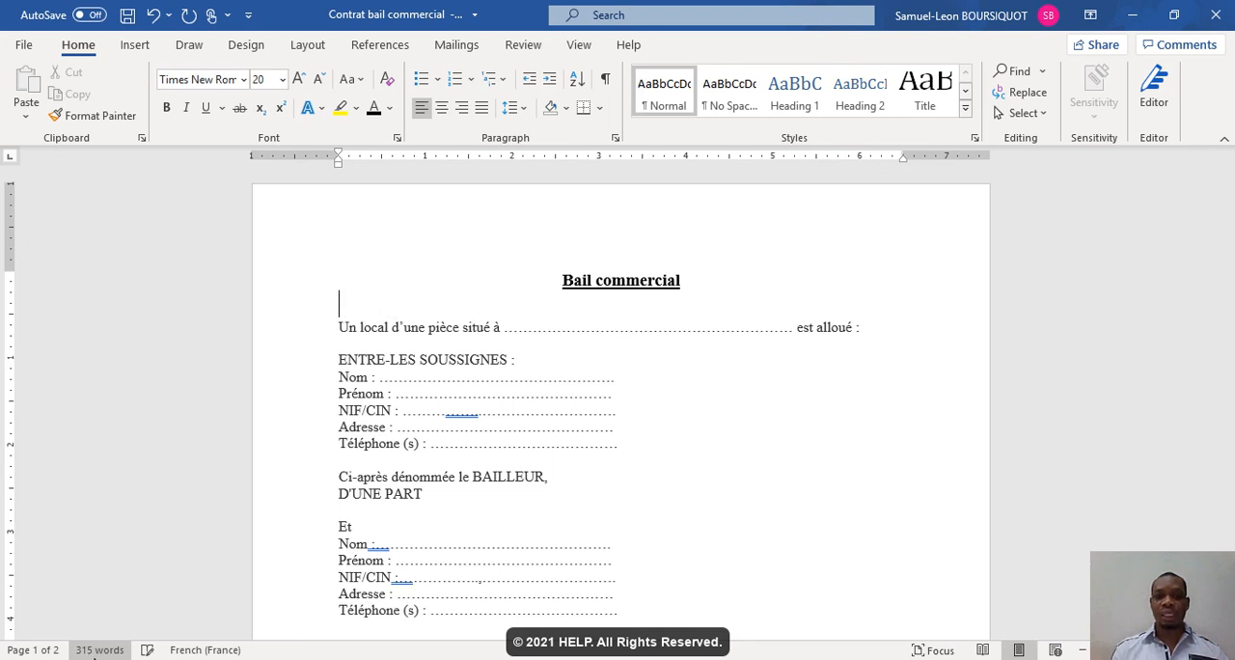